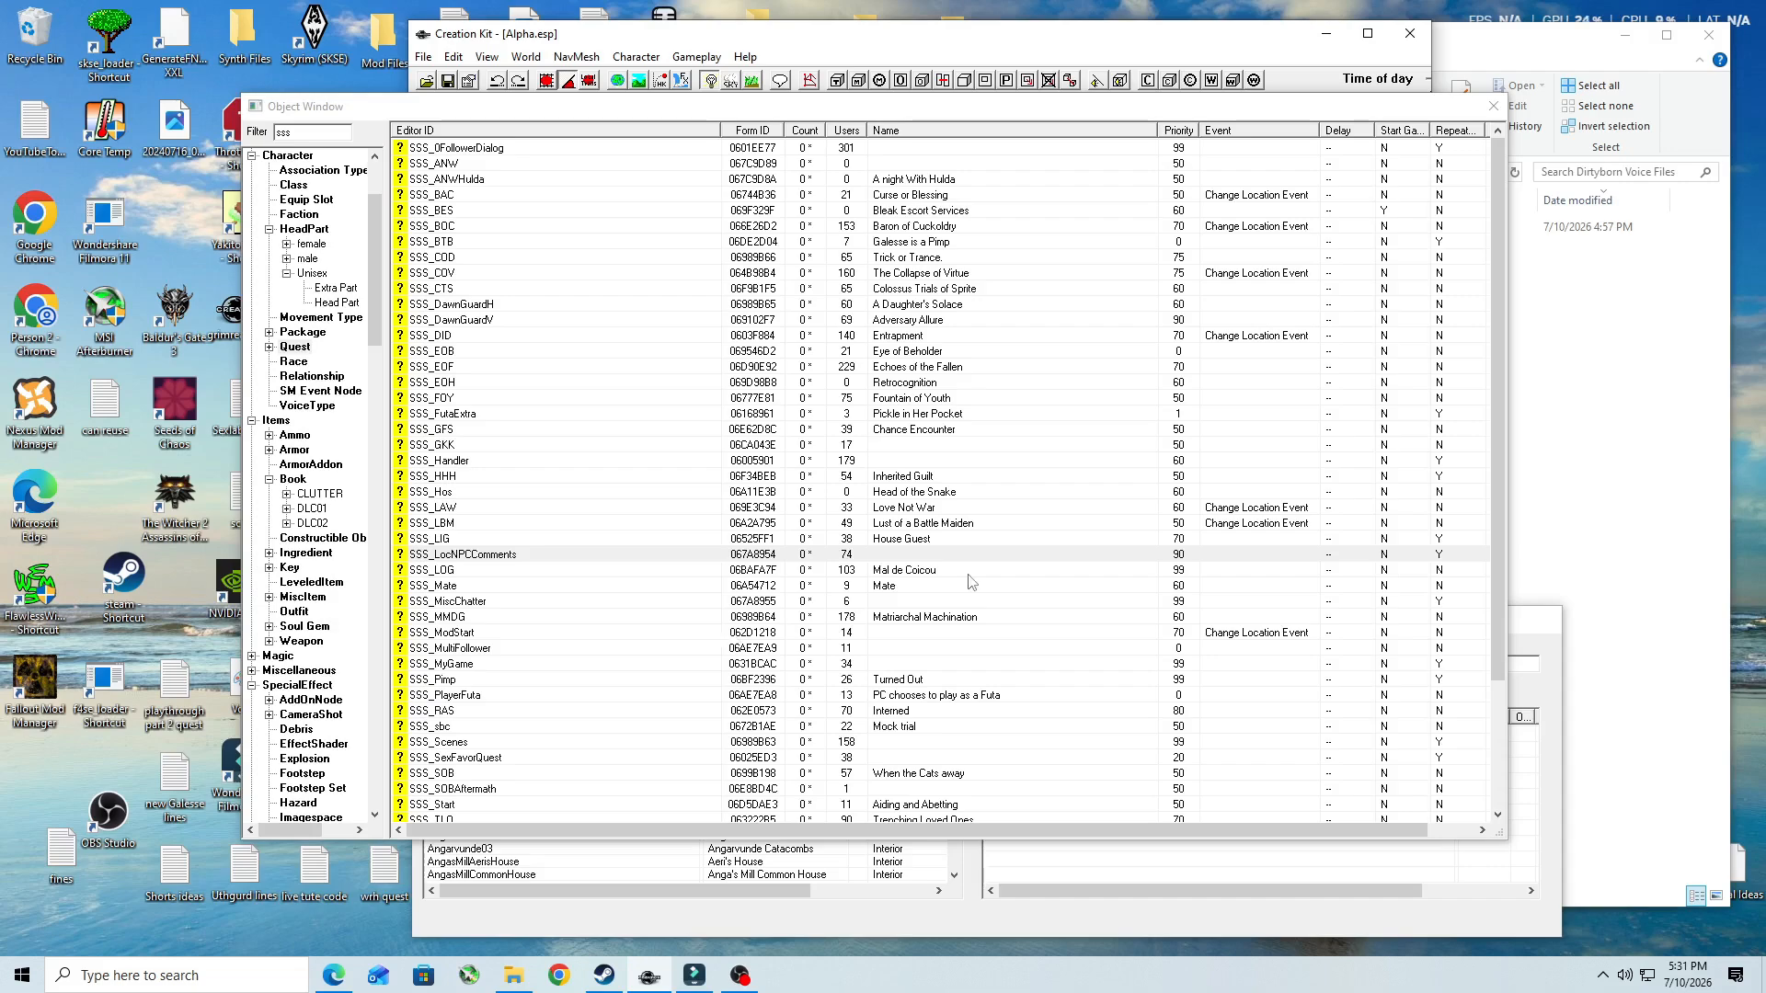
- Open the SSS_LocNPCComments quest in Creation Kit and bring up the ElevenLabs Text to Speech page in the browser
left_click(844, 561)
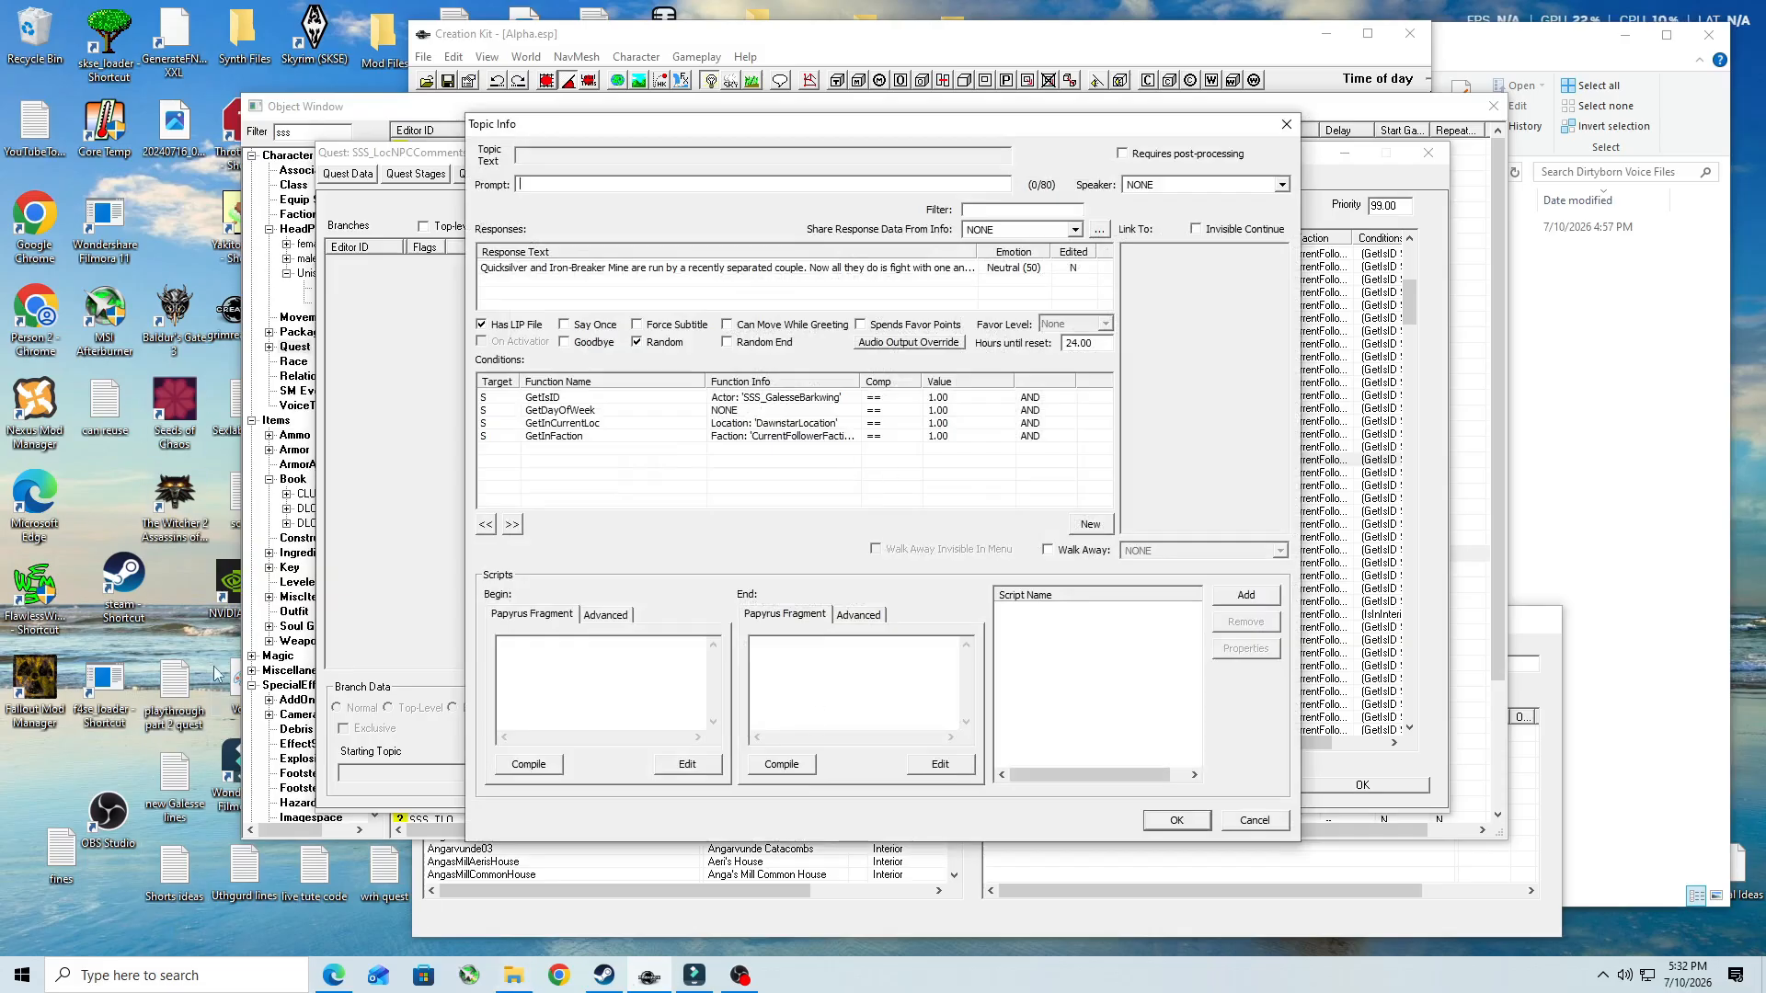
left_click(333, 974)
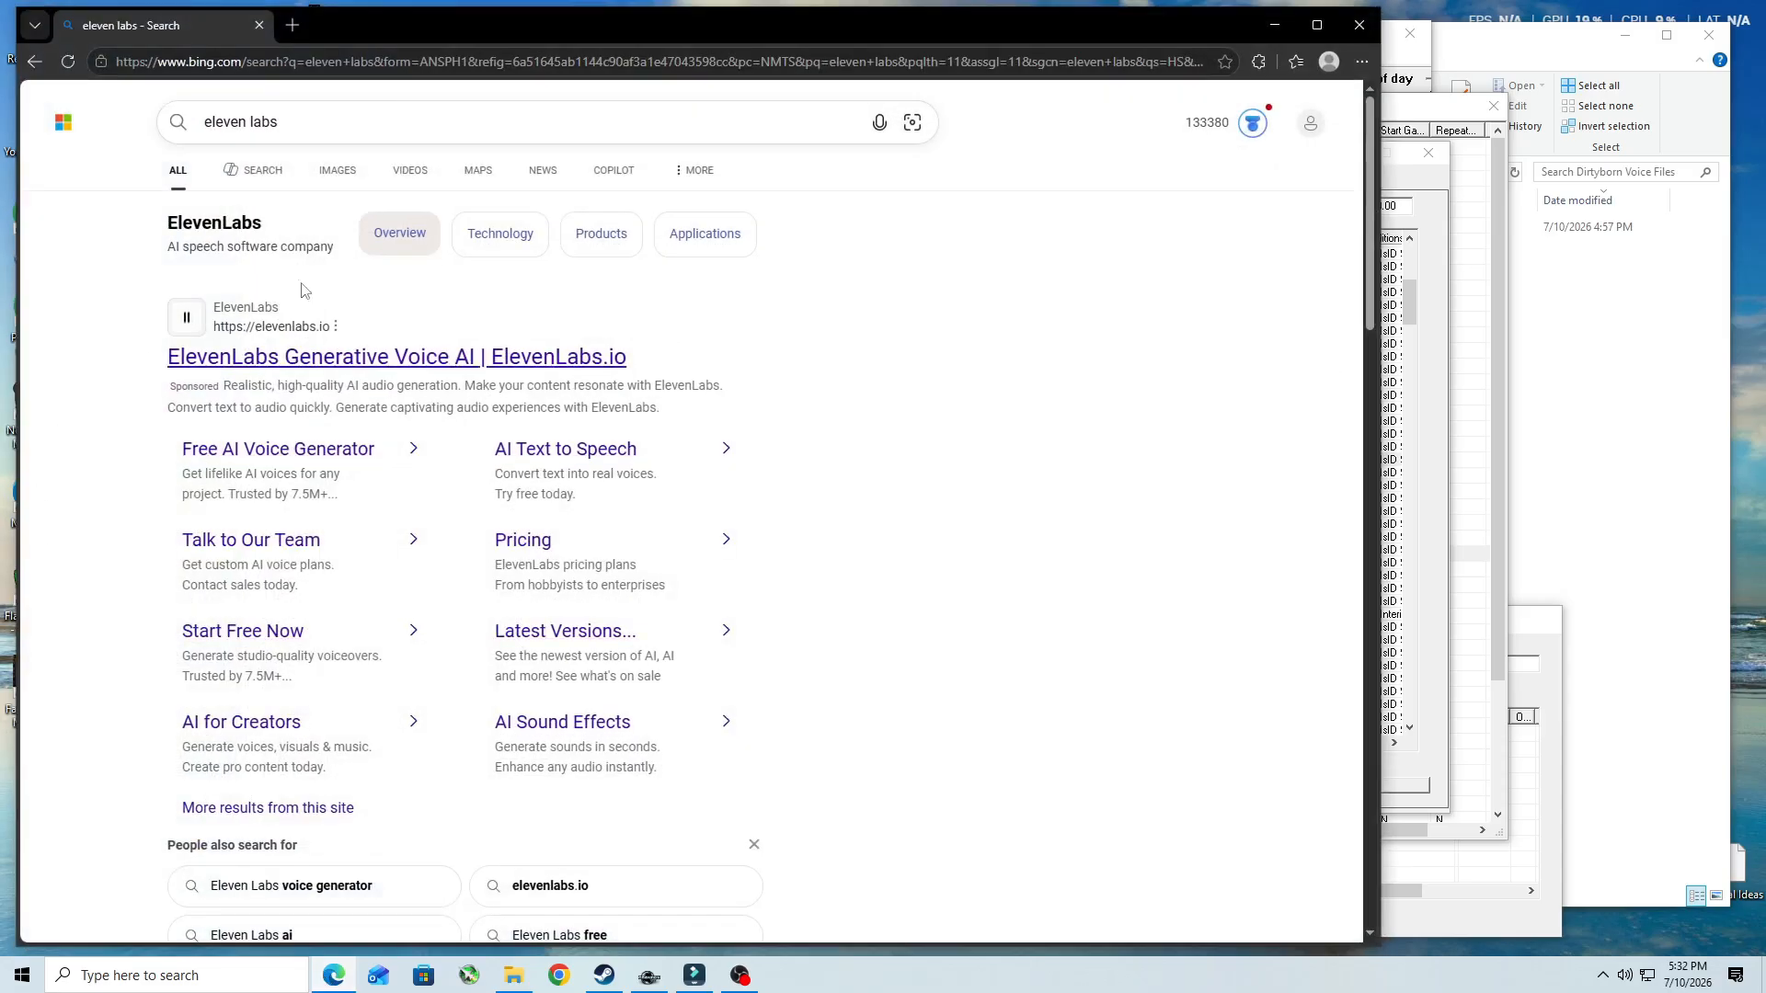
left_click(348, 368)
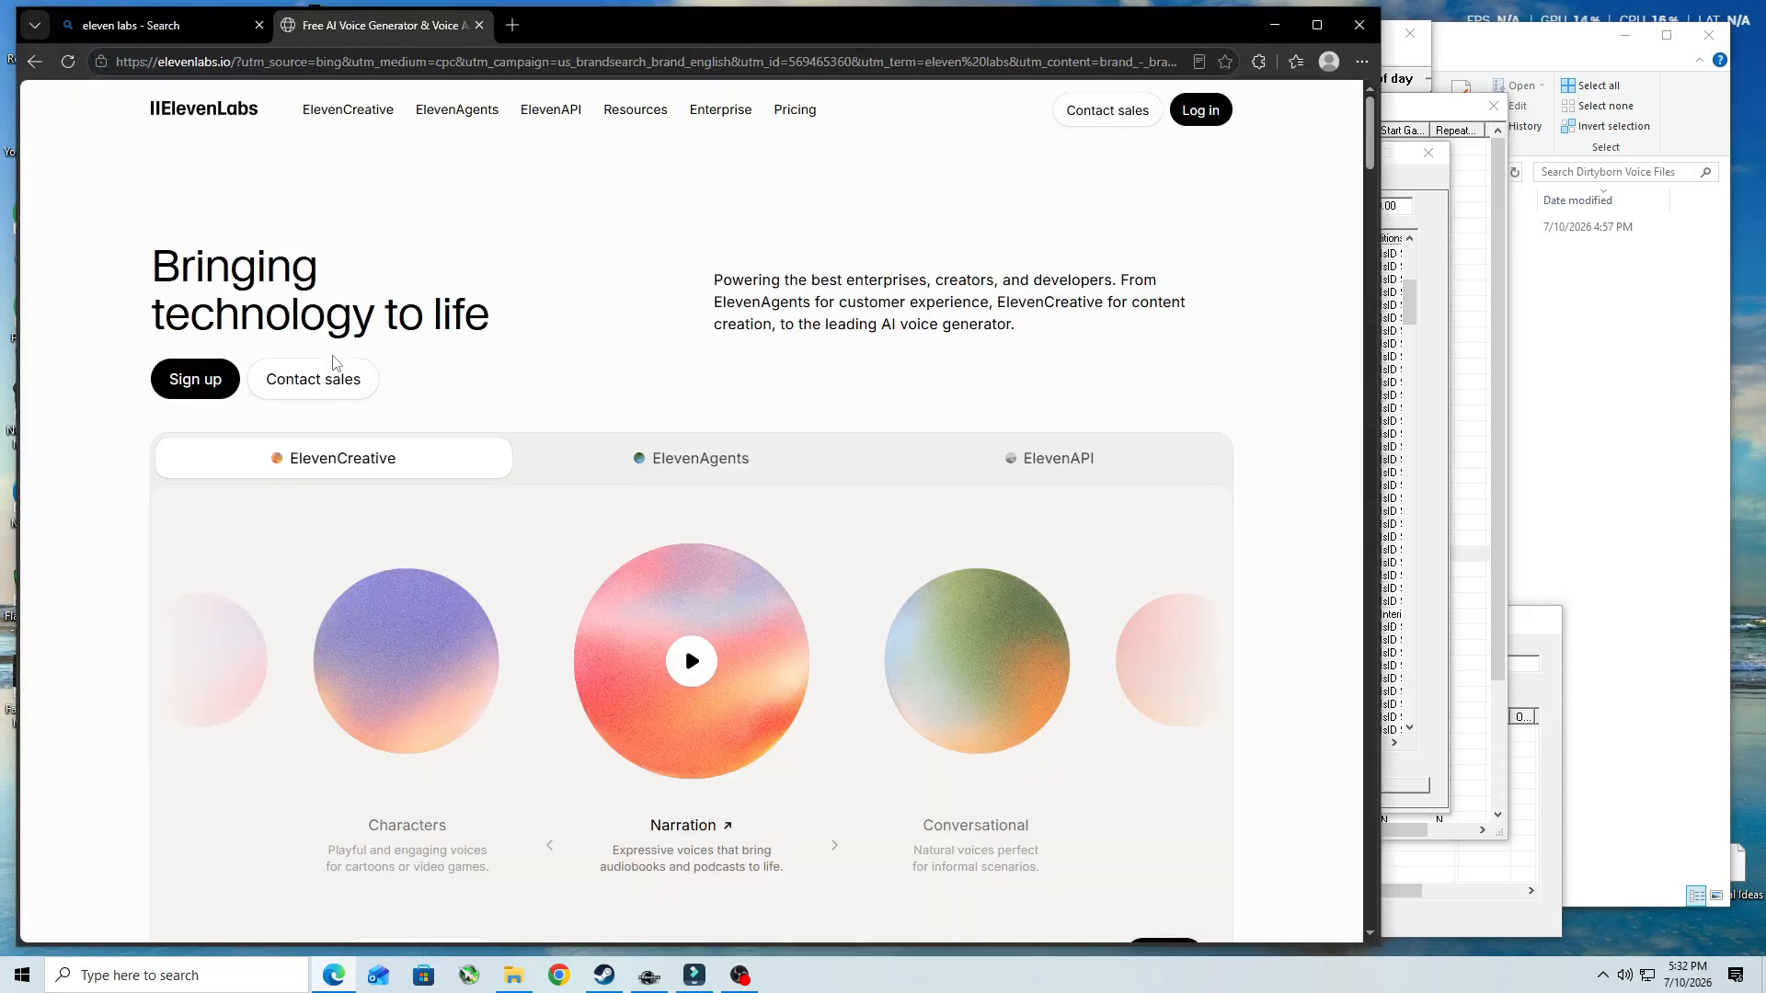
left_click(1196, 110)
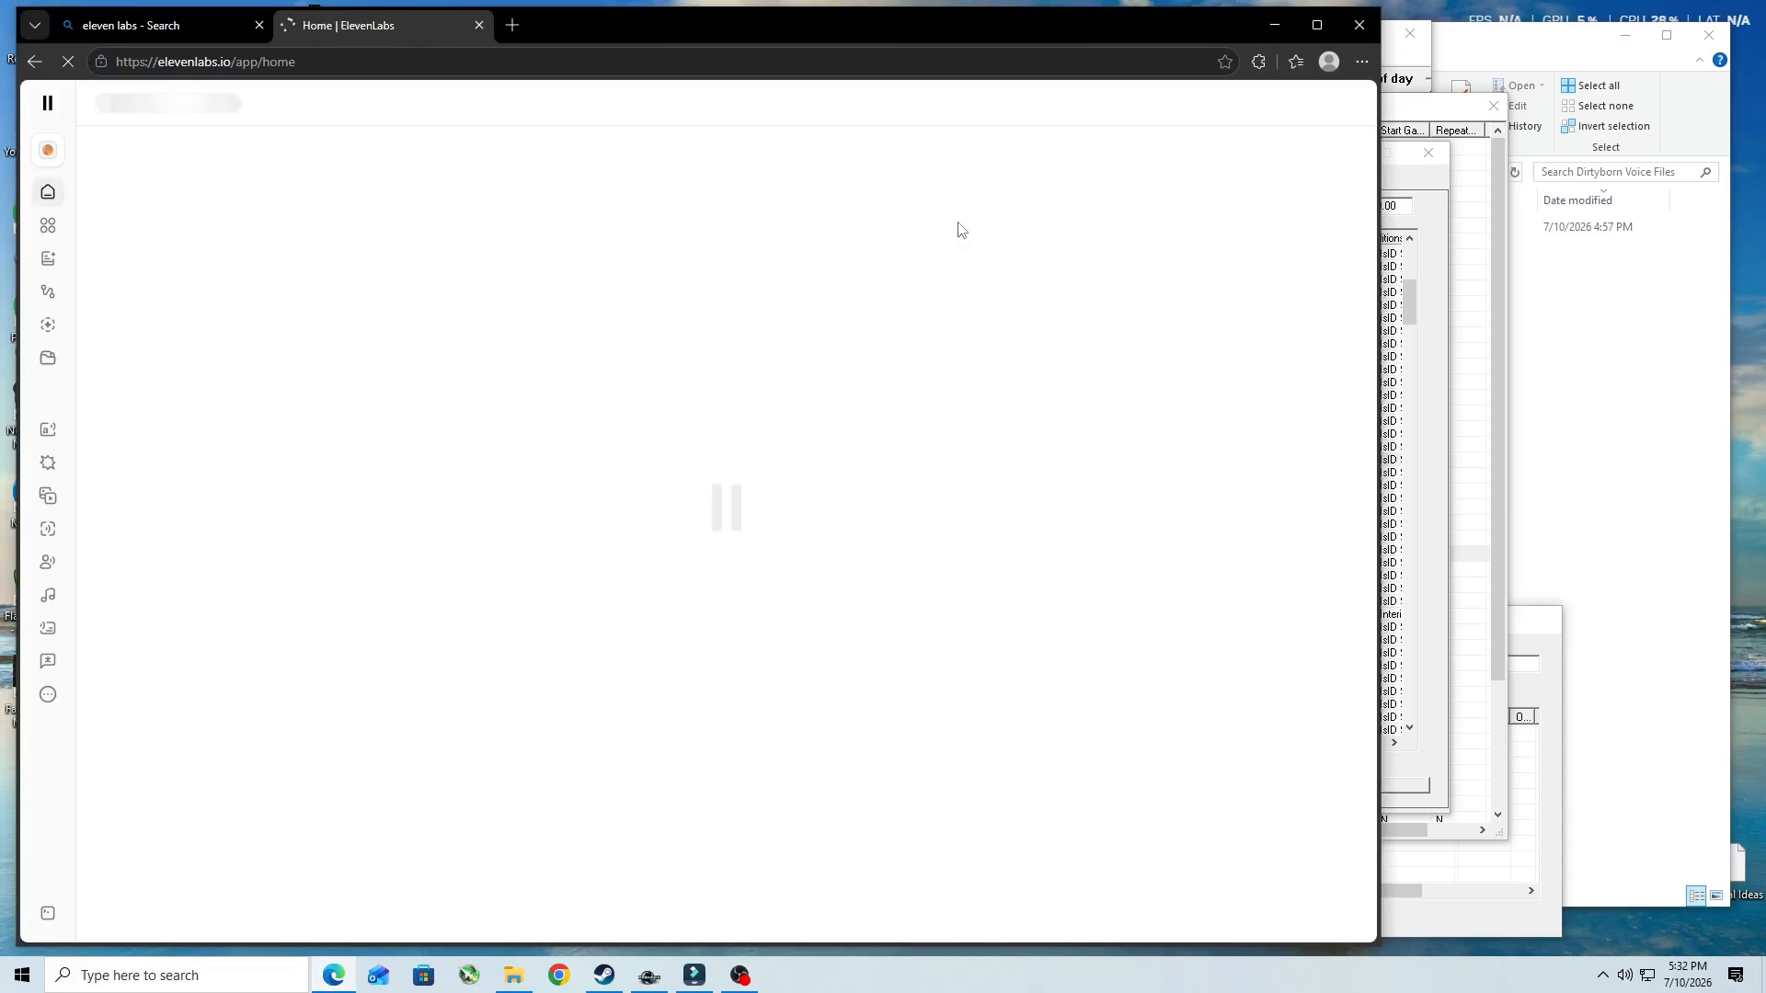
left_click(276, 500)
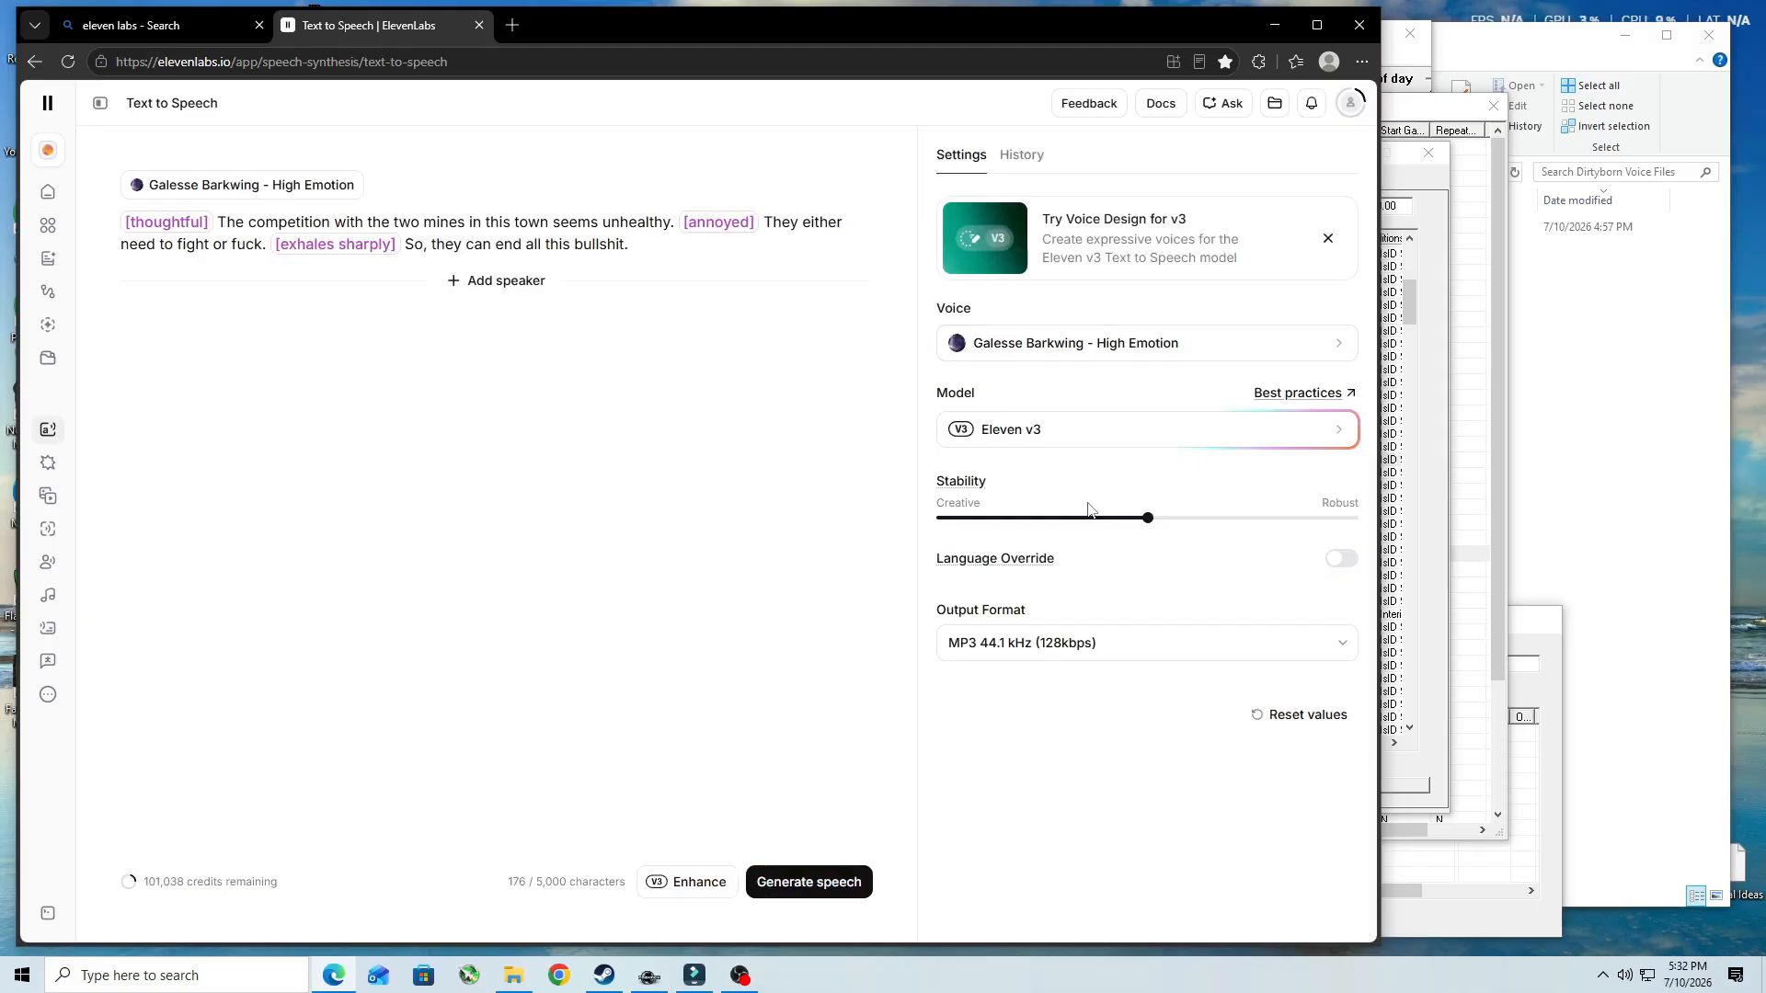
- Look up the Galesse Barkwing - High Emotion voice in My Voices by searching for "gal"
left_click(1084, 345)
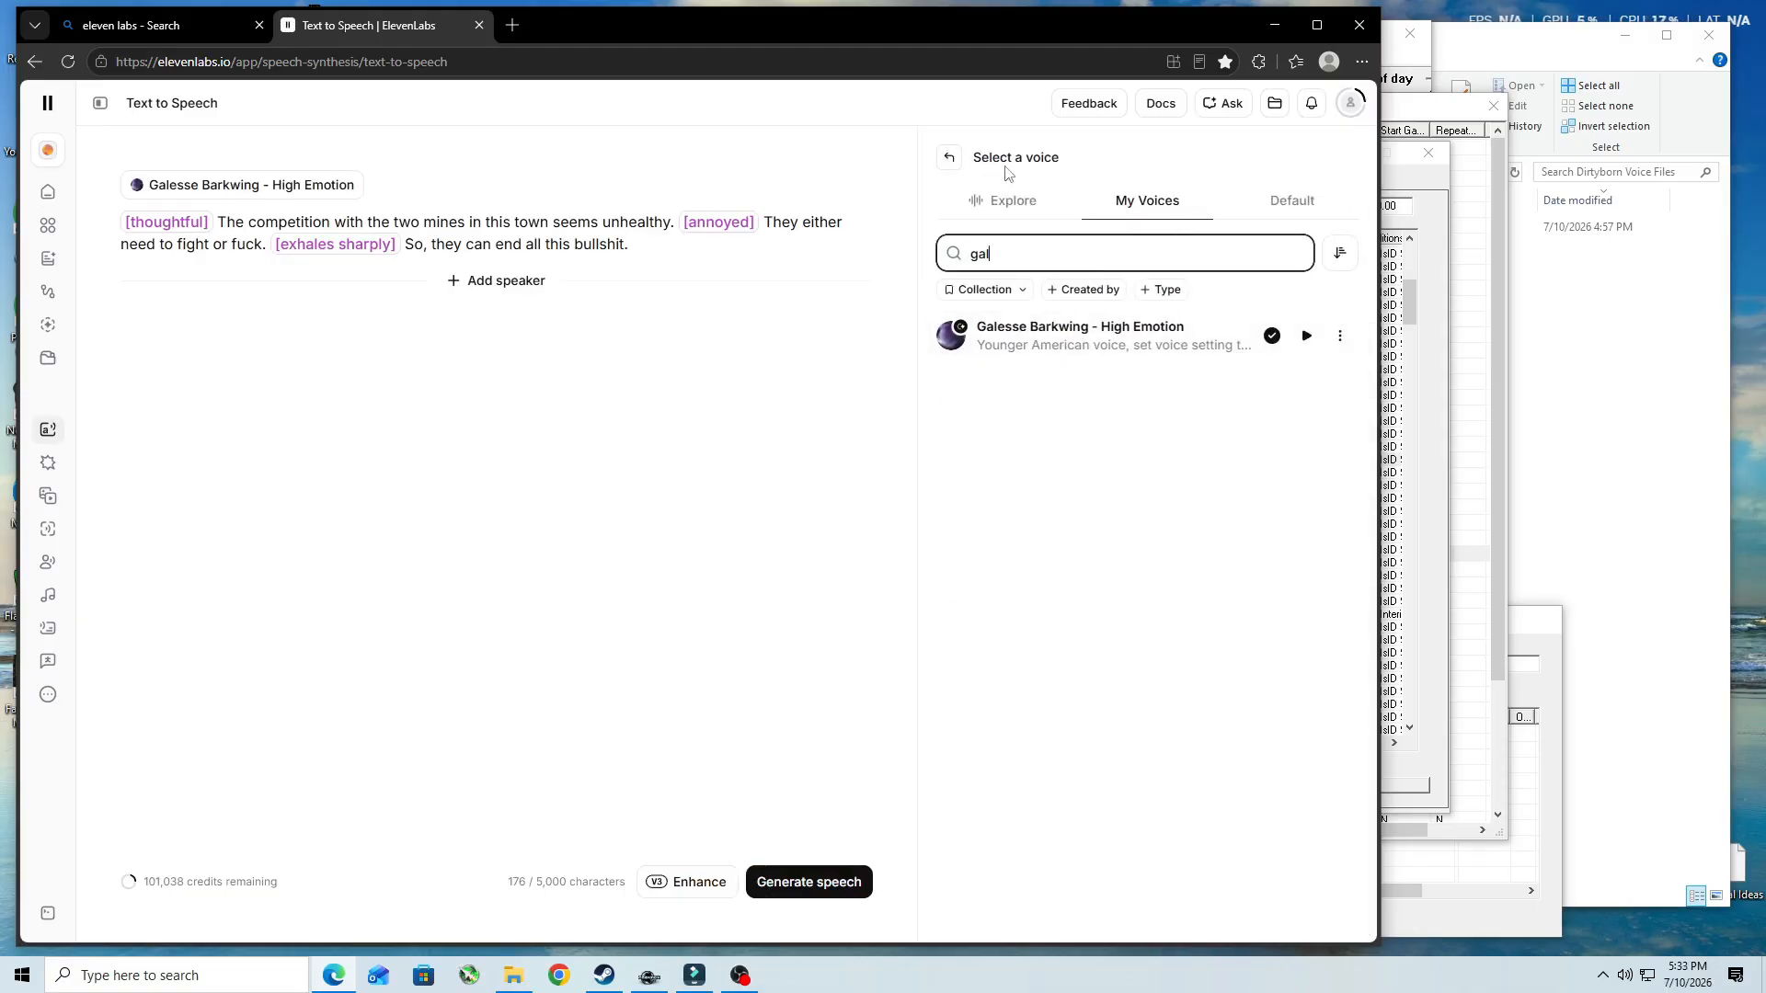
left_click(949, 157)
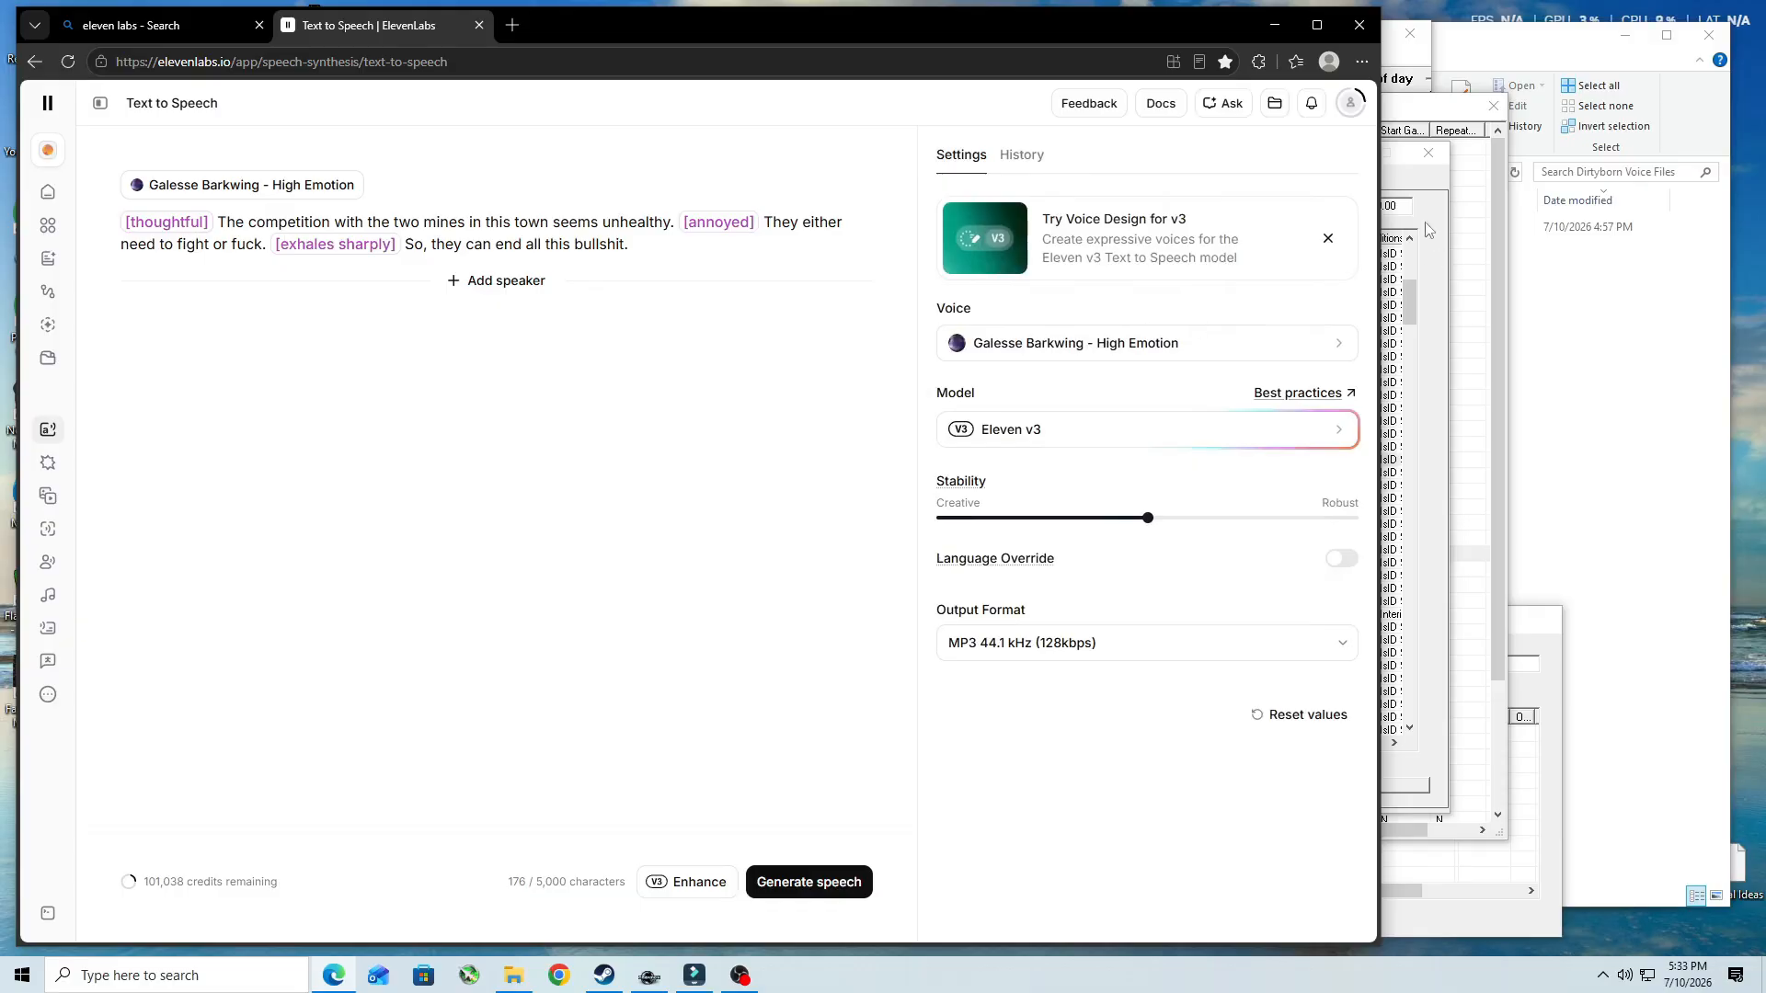
- Copy the "Quicksilver and Iron-Breaker Mine" response text from Creation Kit and replace the ElevenLabs script with it
left_click(1416, 195)
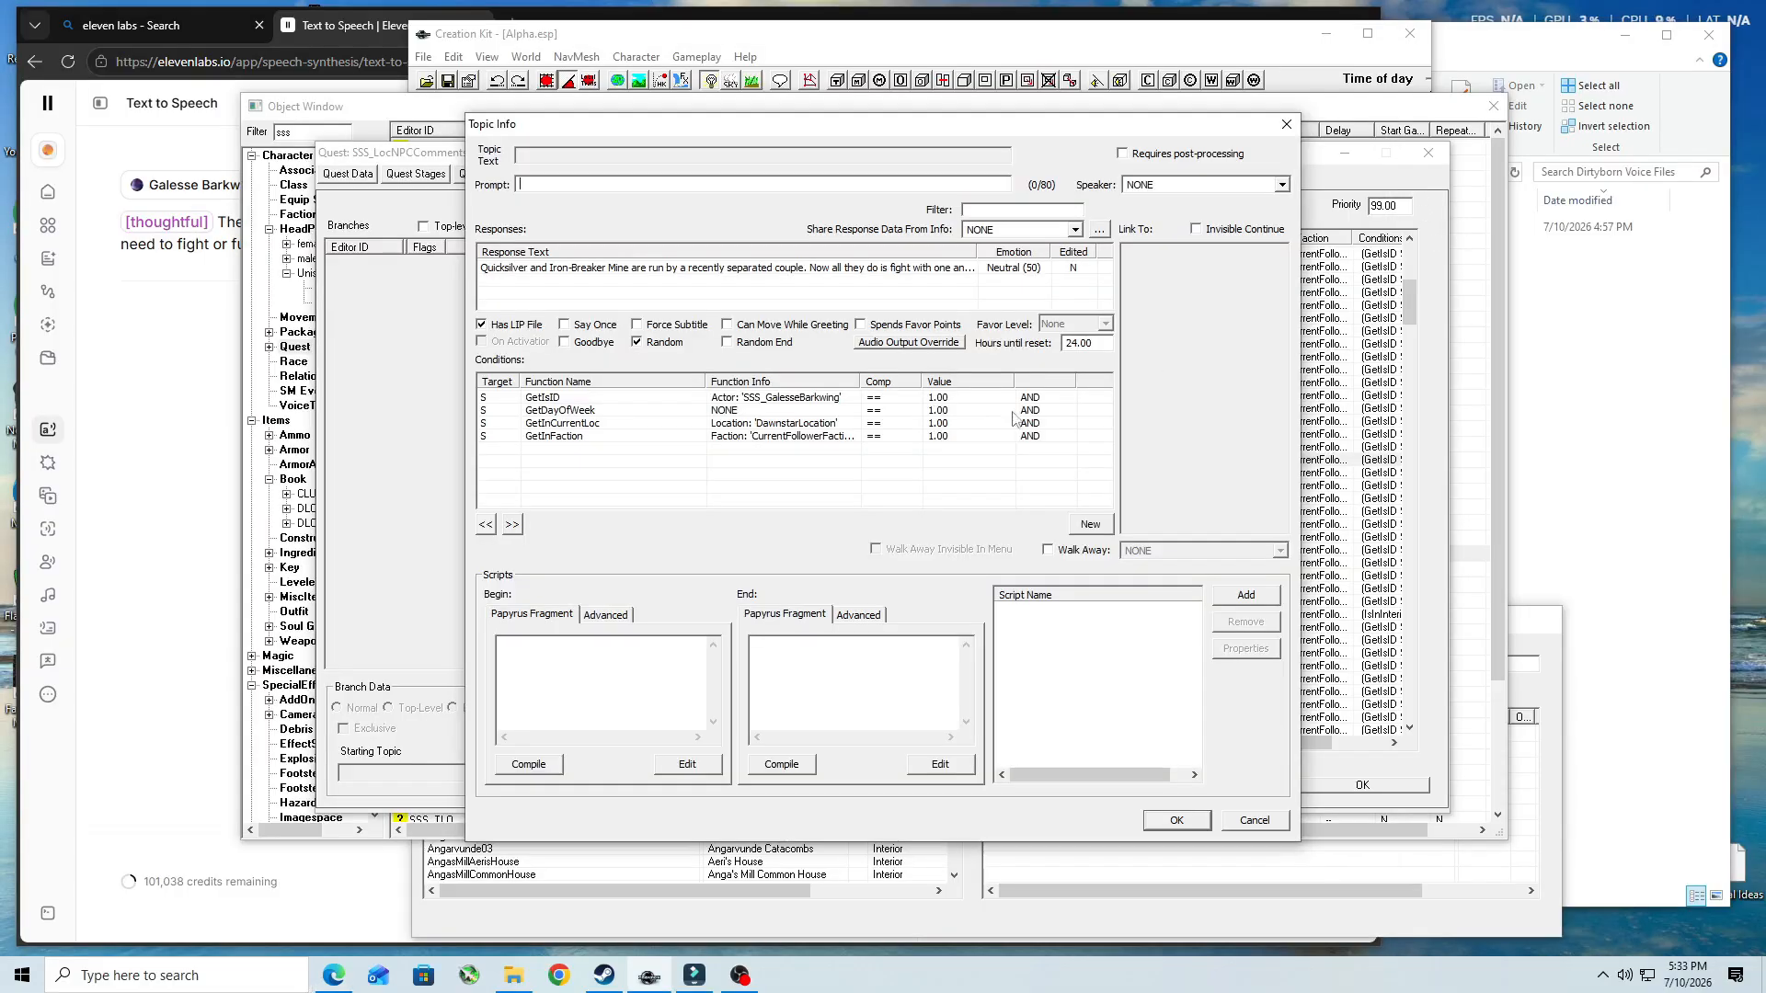
double_click(841, 268)
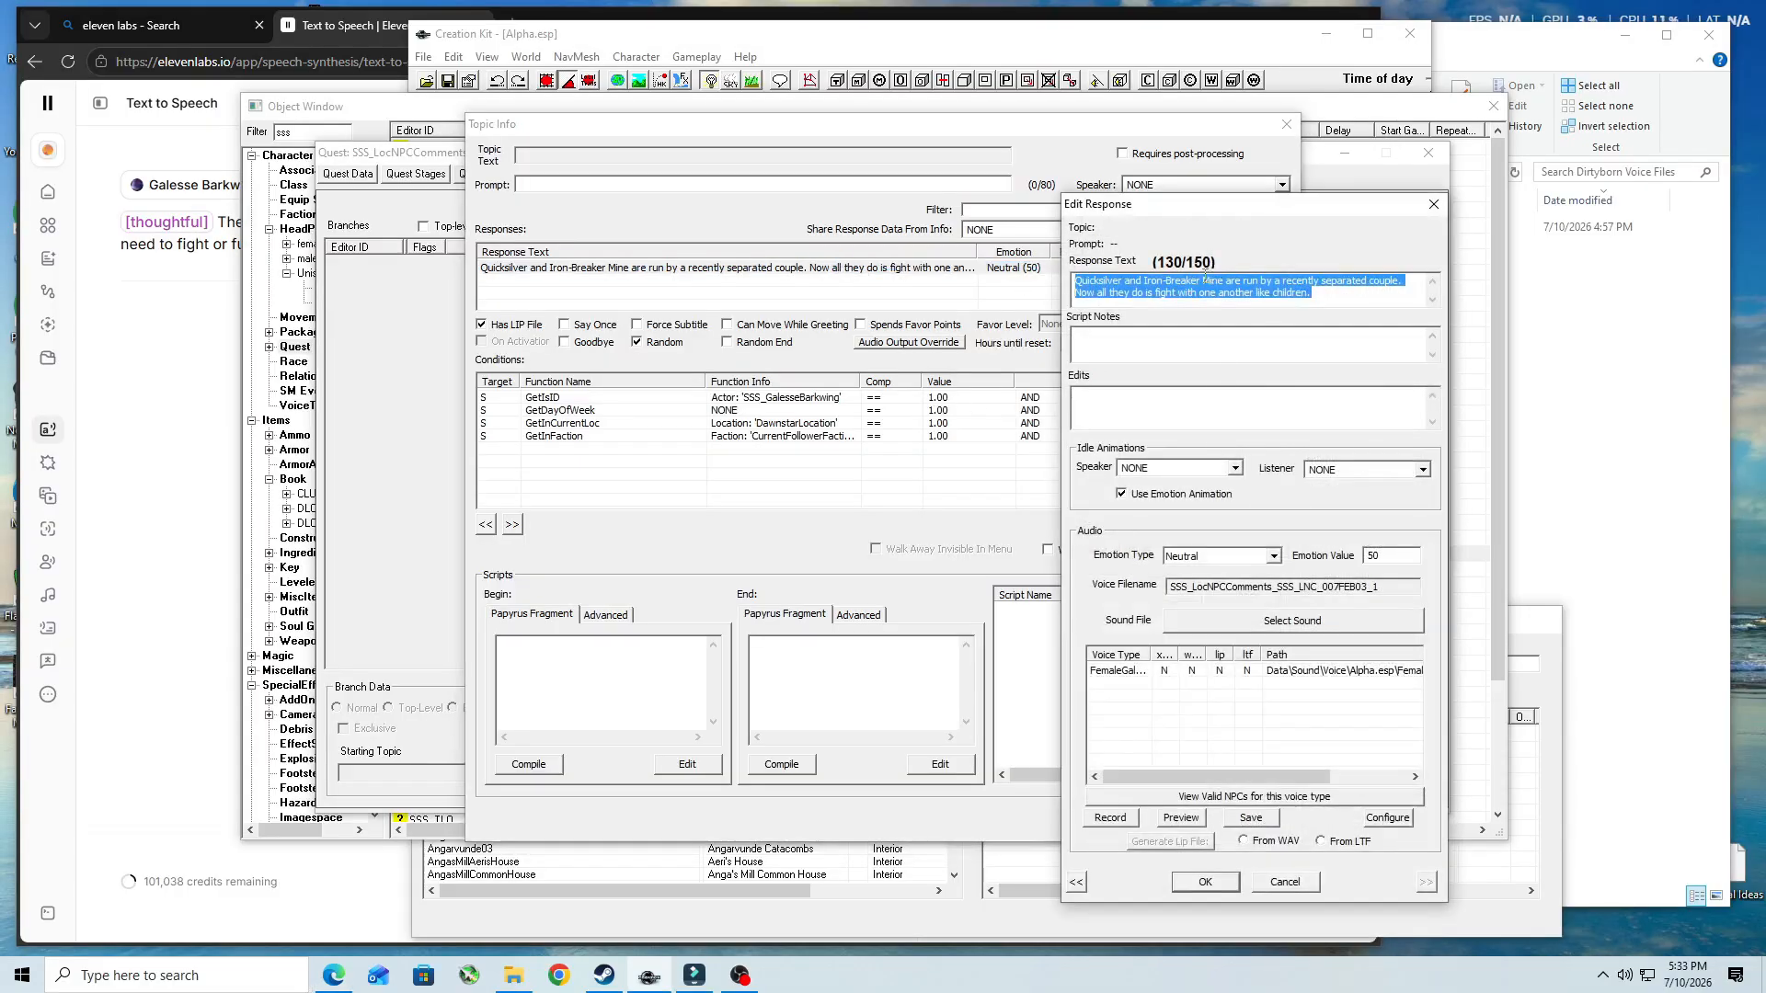
right_click(1205, 281)
left_click(1269, 338)
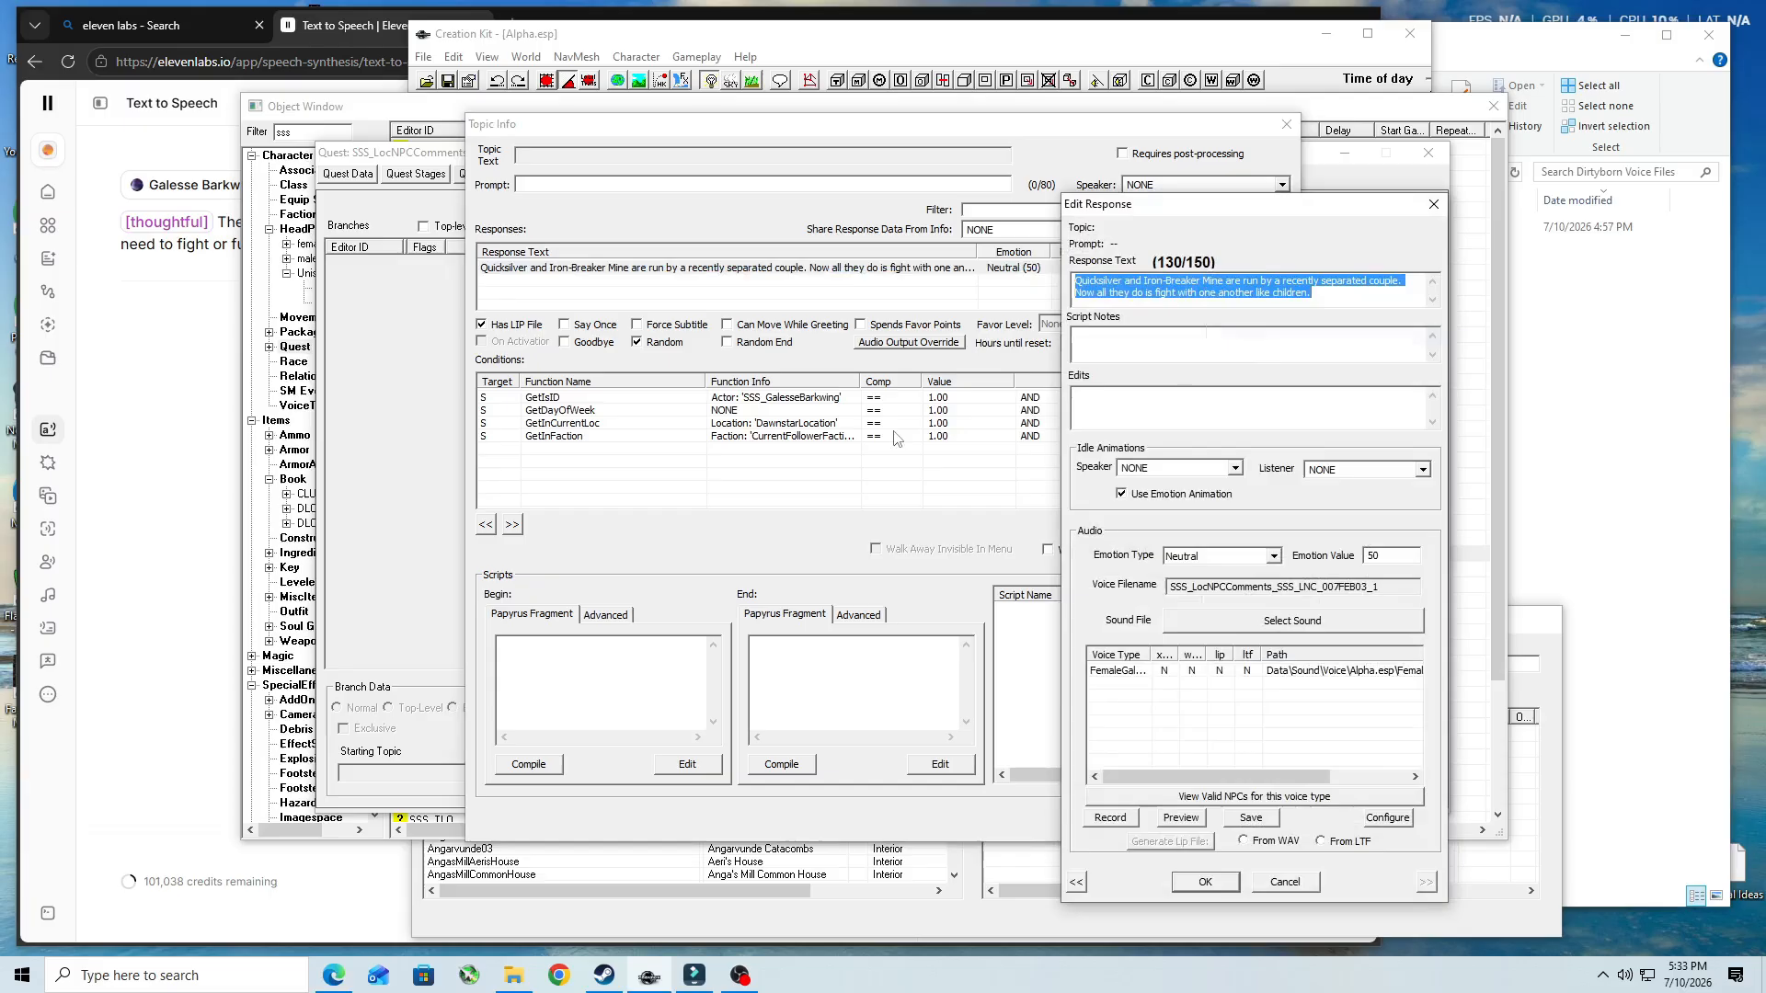
left_click(192, 334)
left_click_drag(629, 244, 85, 218)
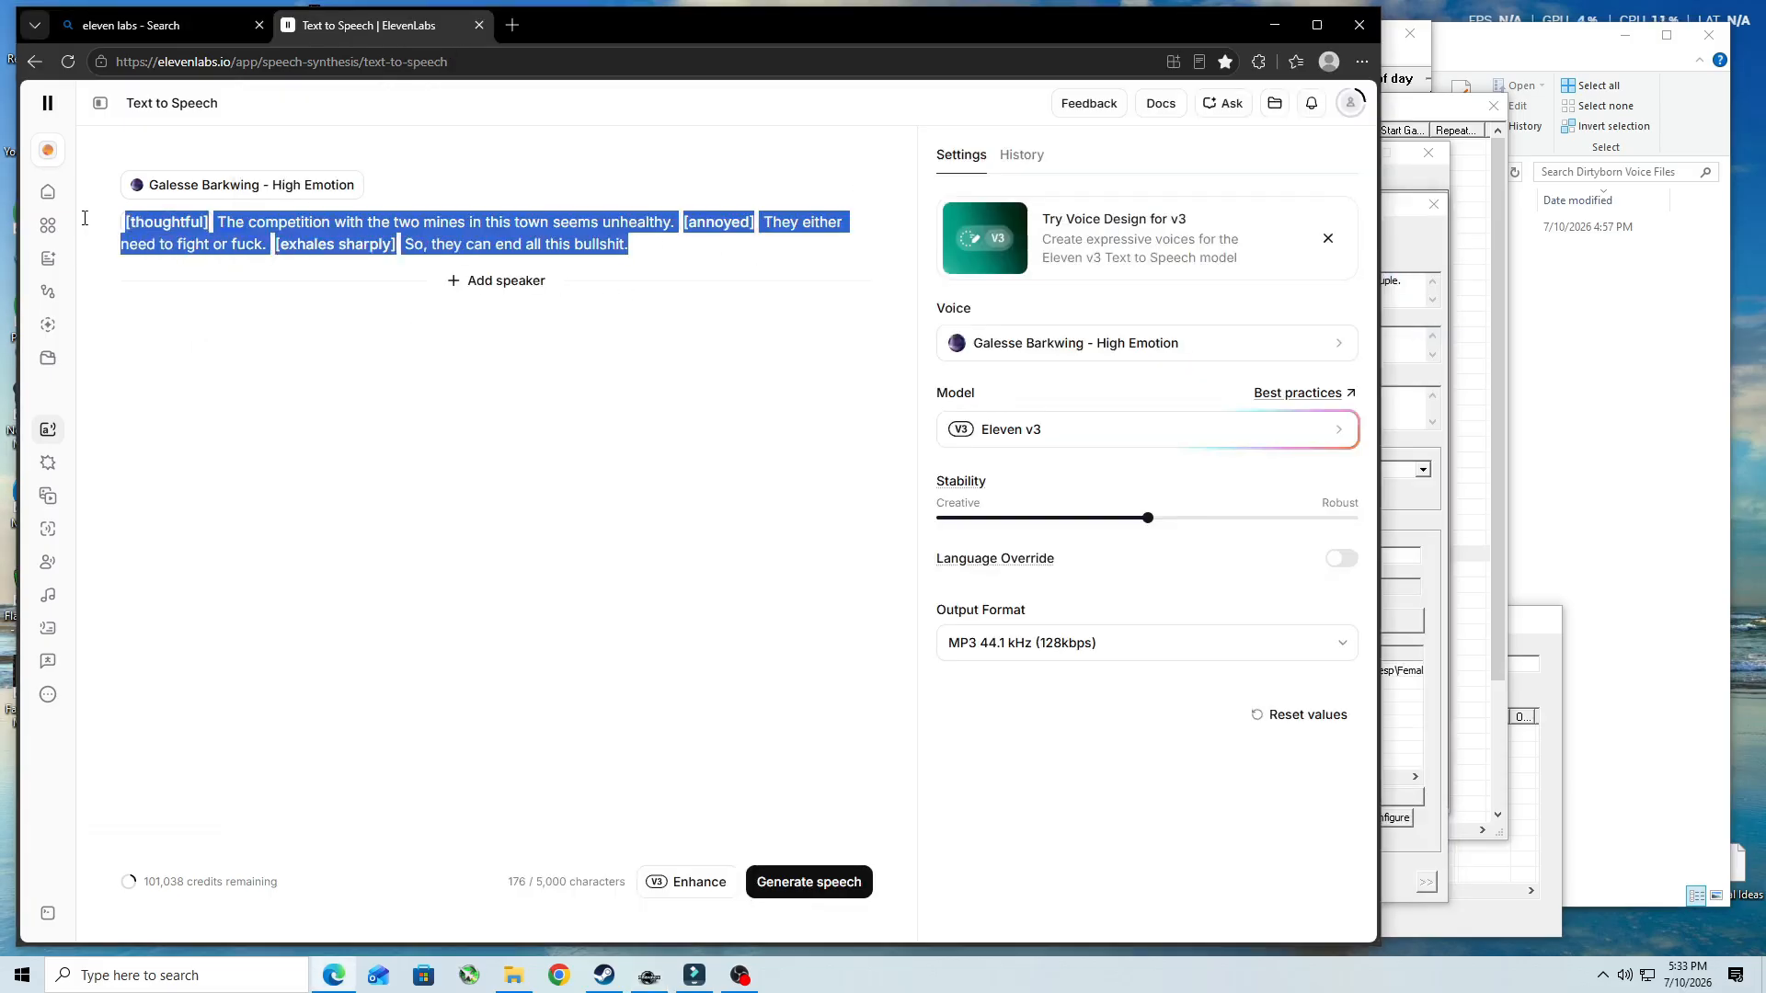
key("ctrl+v")
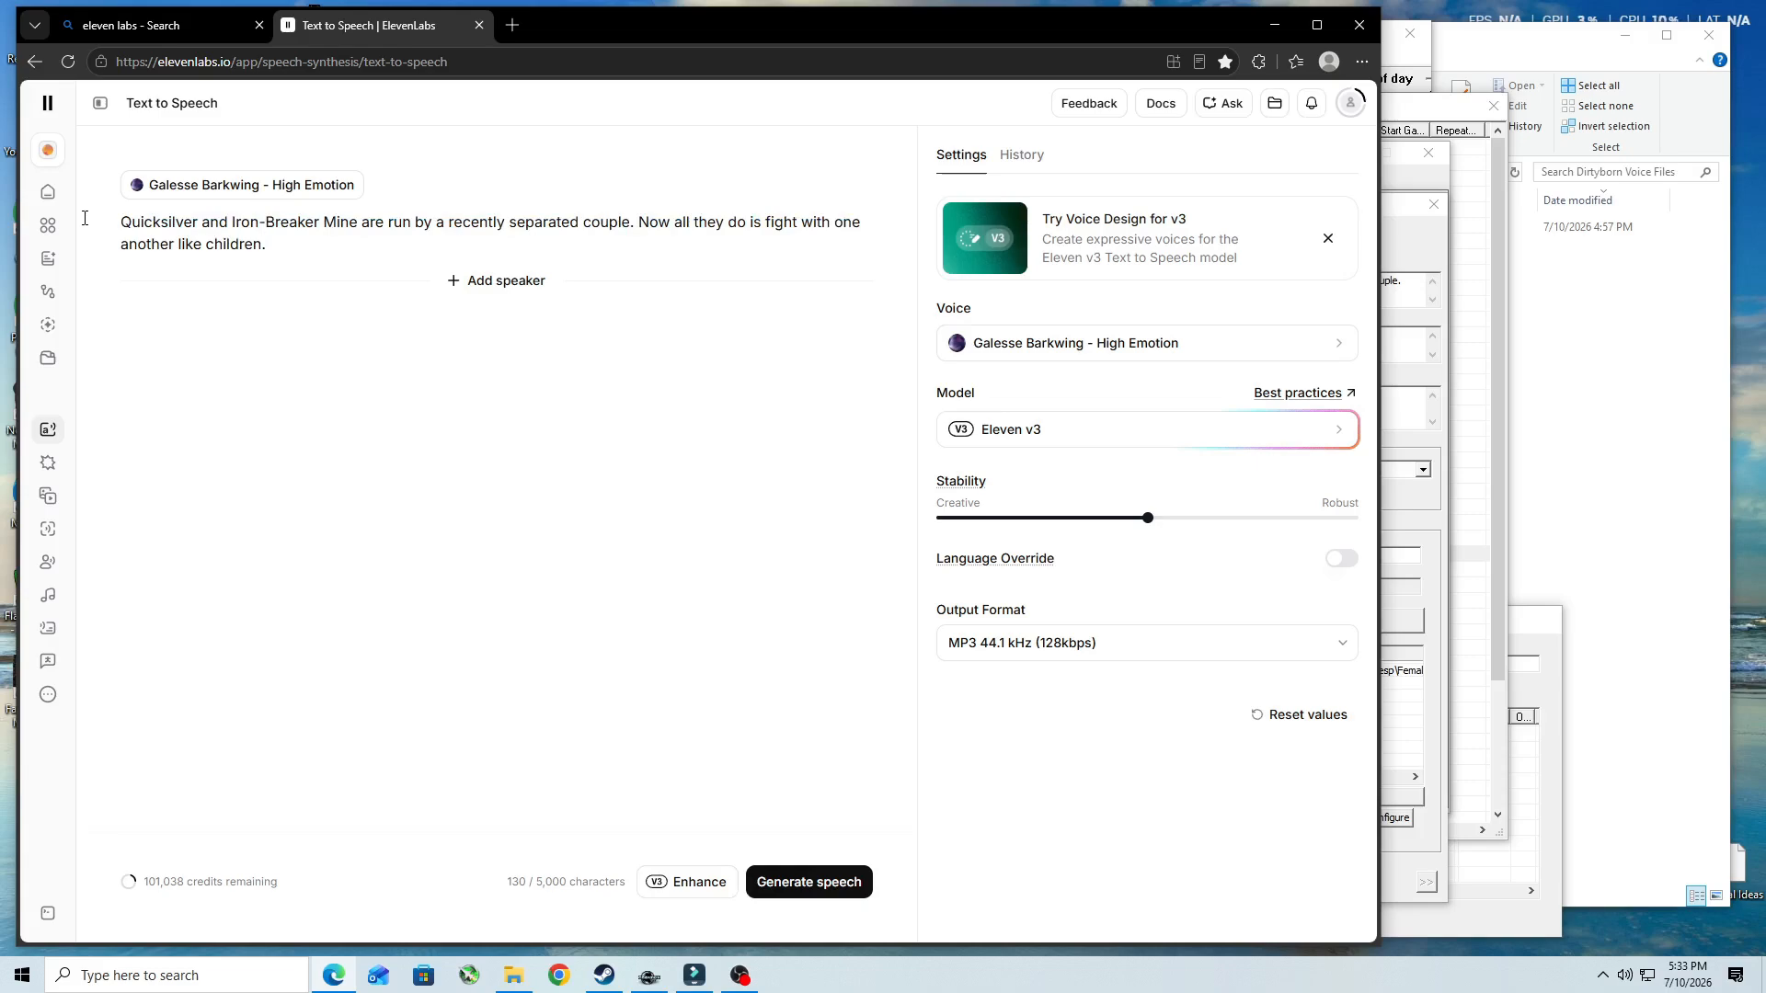
- Generate speech for the Quicksilver line, download Generation 1 and locate the file in the Dirtyborn Voice Files folder
left_click(813, 885)
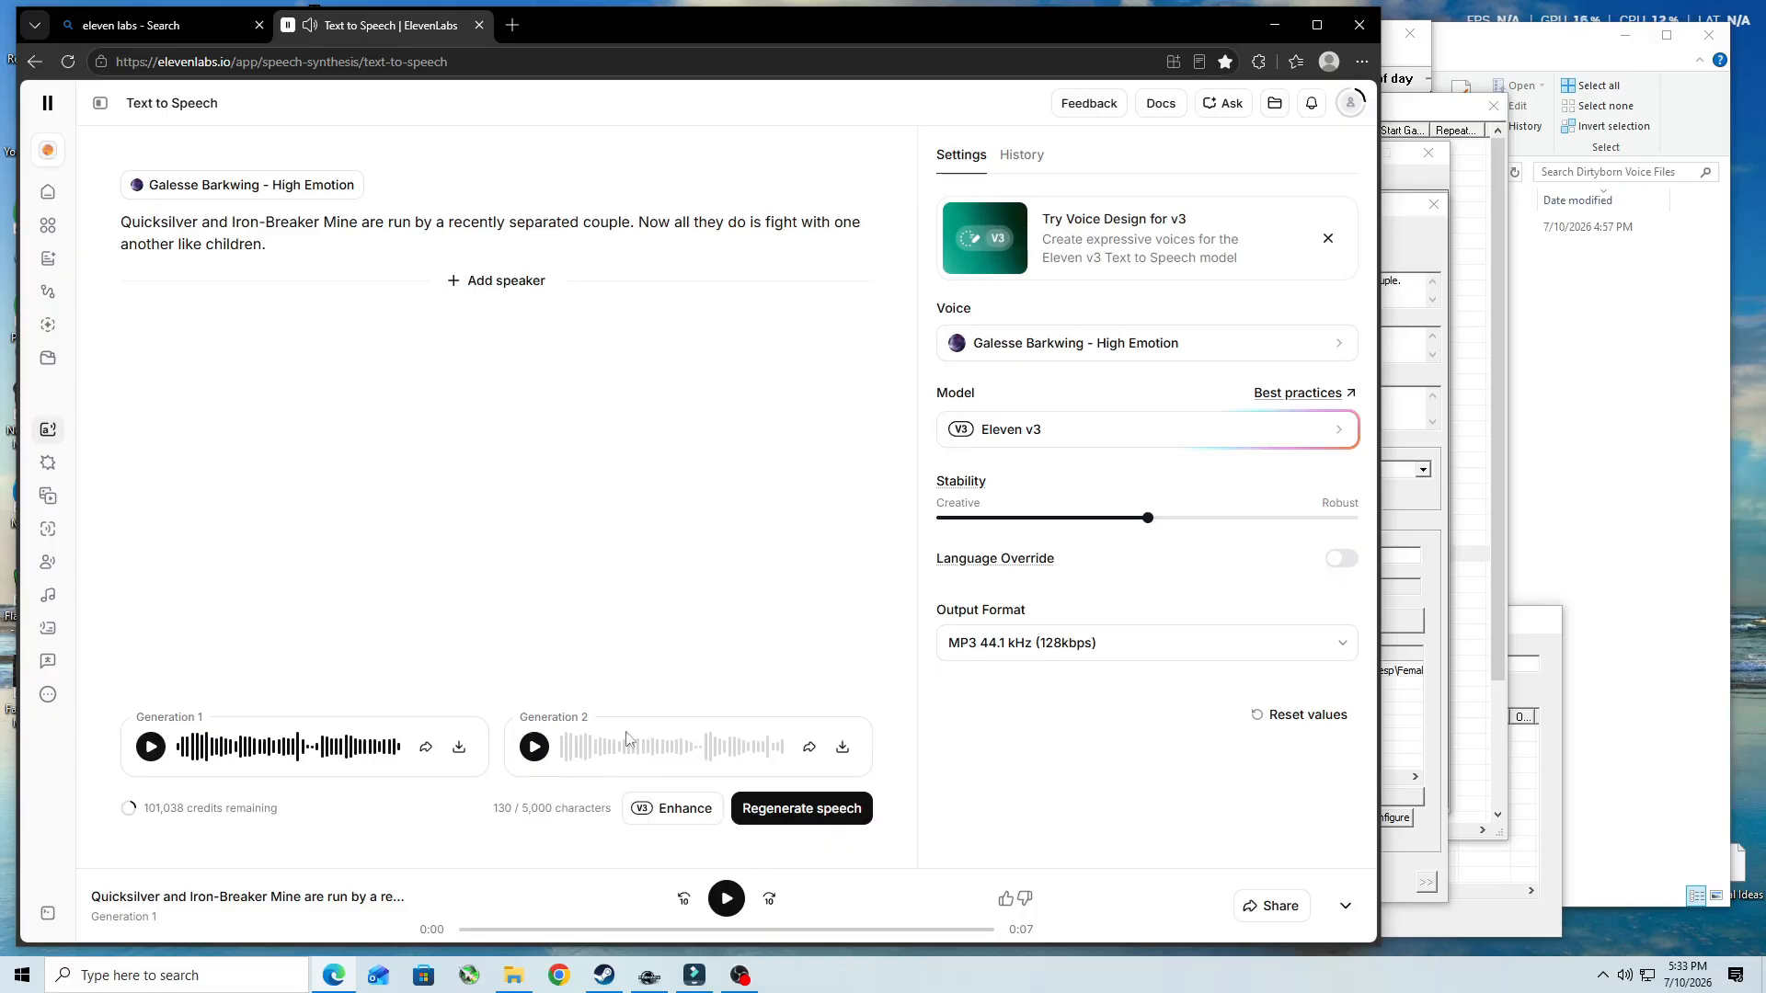
left_click(460, 748)
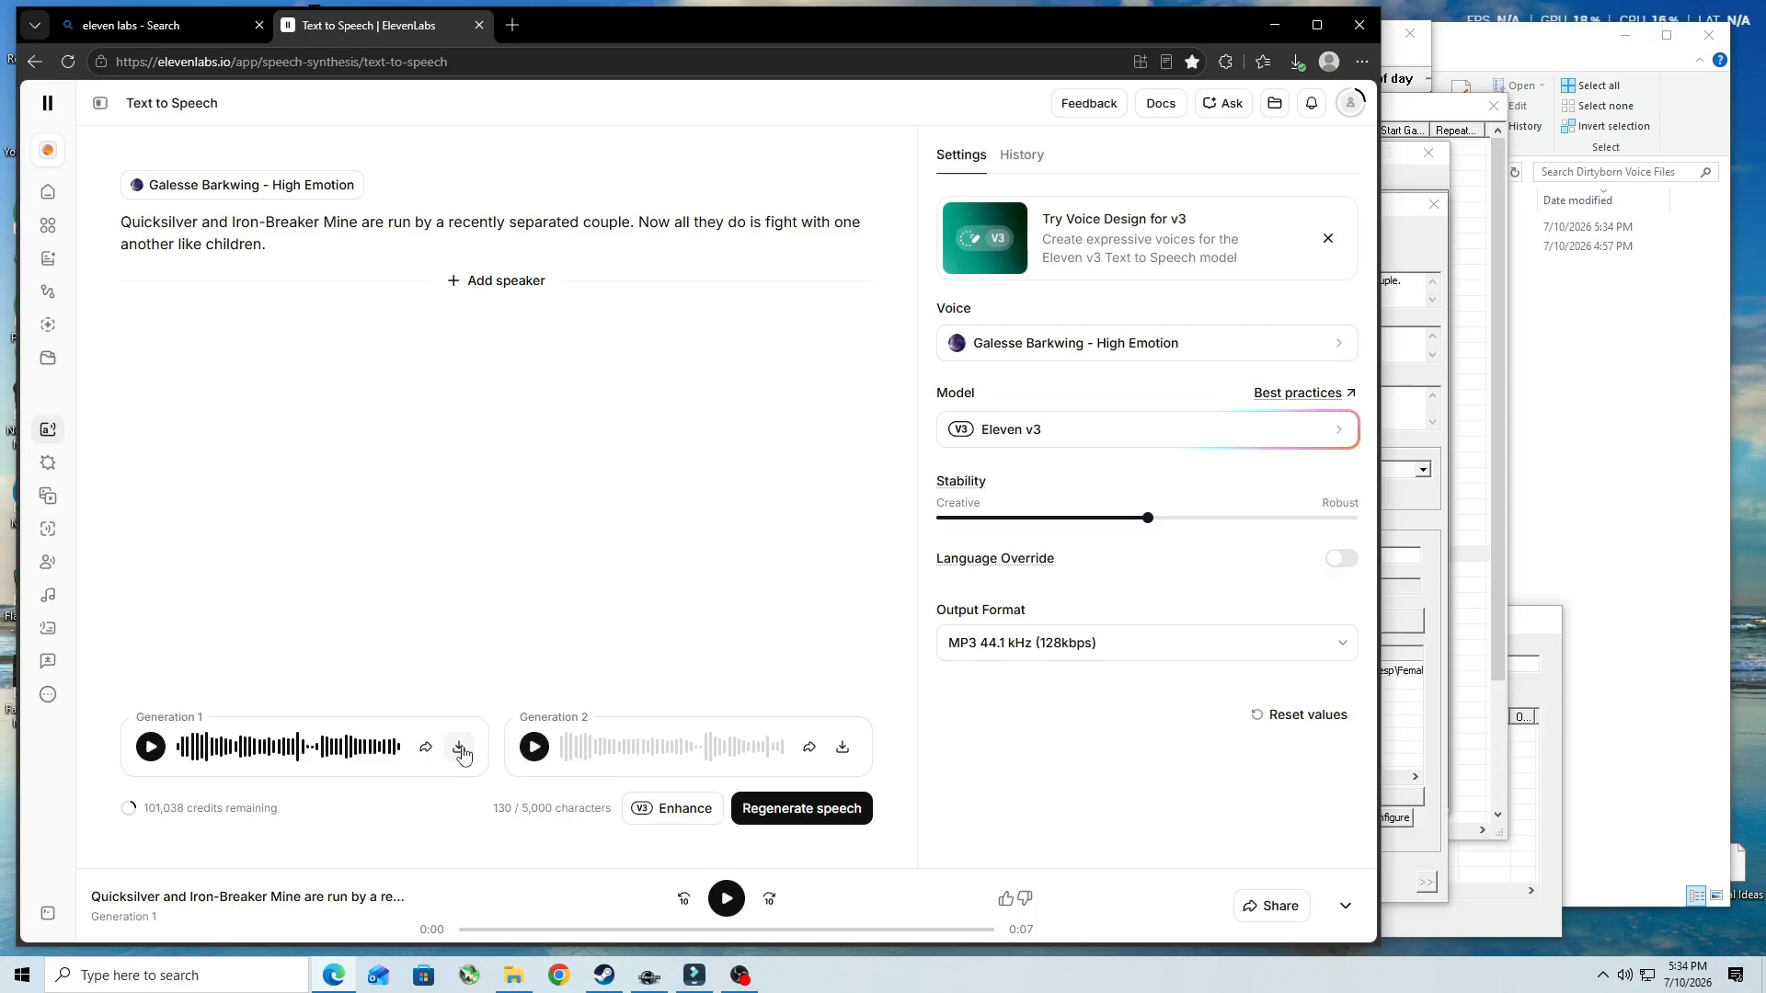
left_click(515, 976)
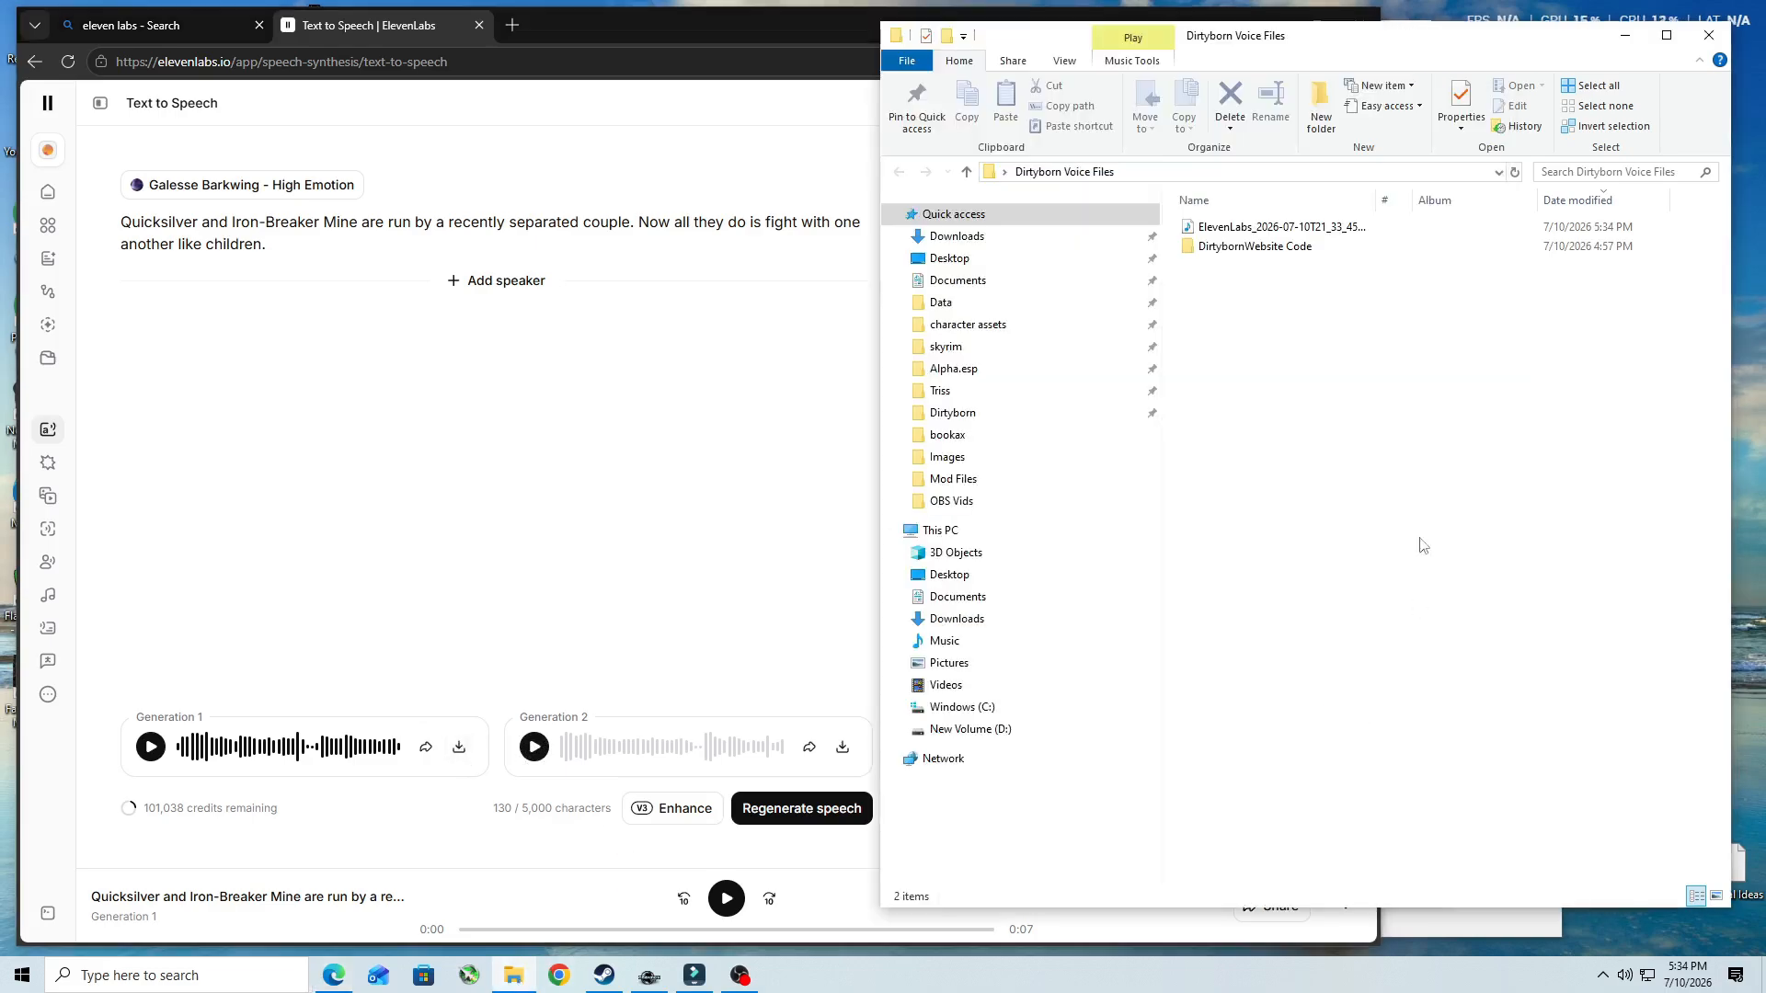
left_click(1270, 228)
- Rename the downloaded audio file with the response's voice filename from Creation Kit, SSS_LocNPCComments_SSS_LNC_007FEB03_1
left_click(646, 976)
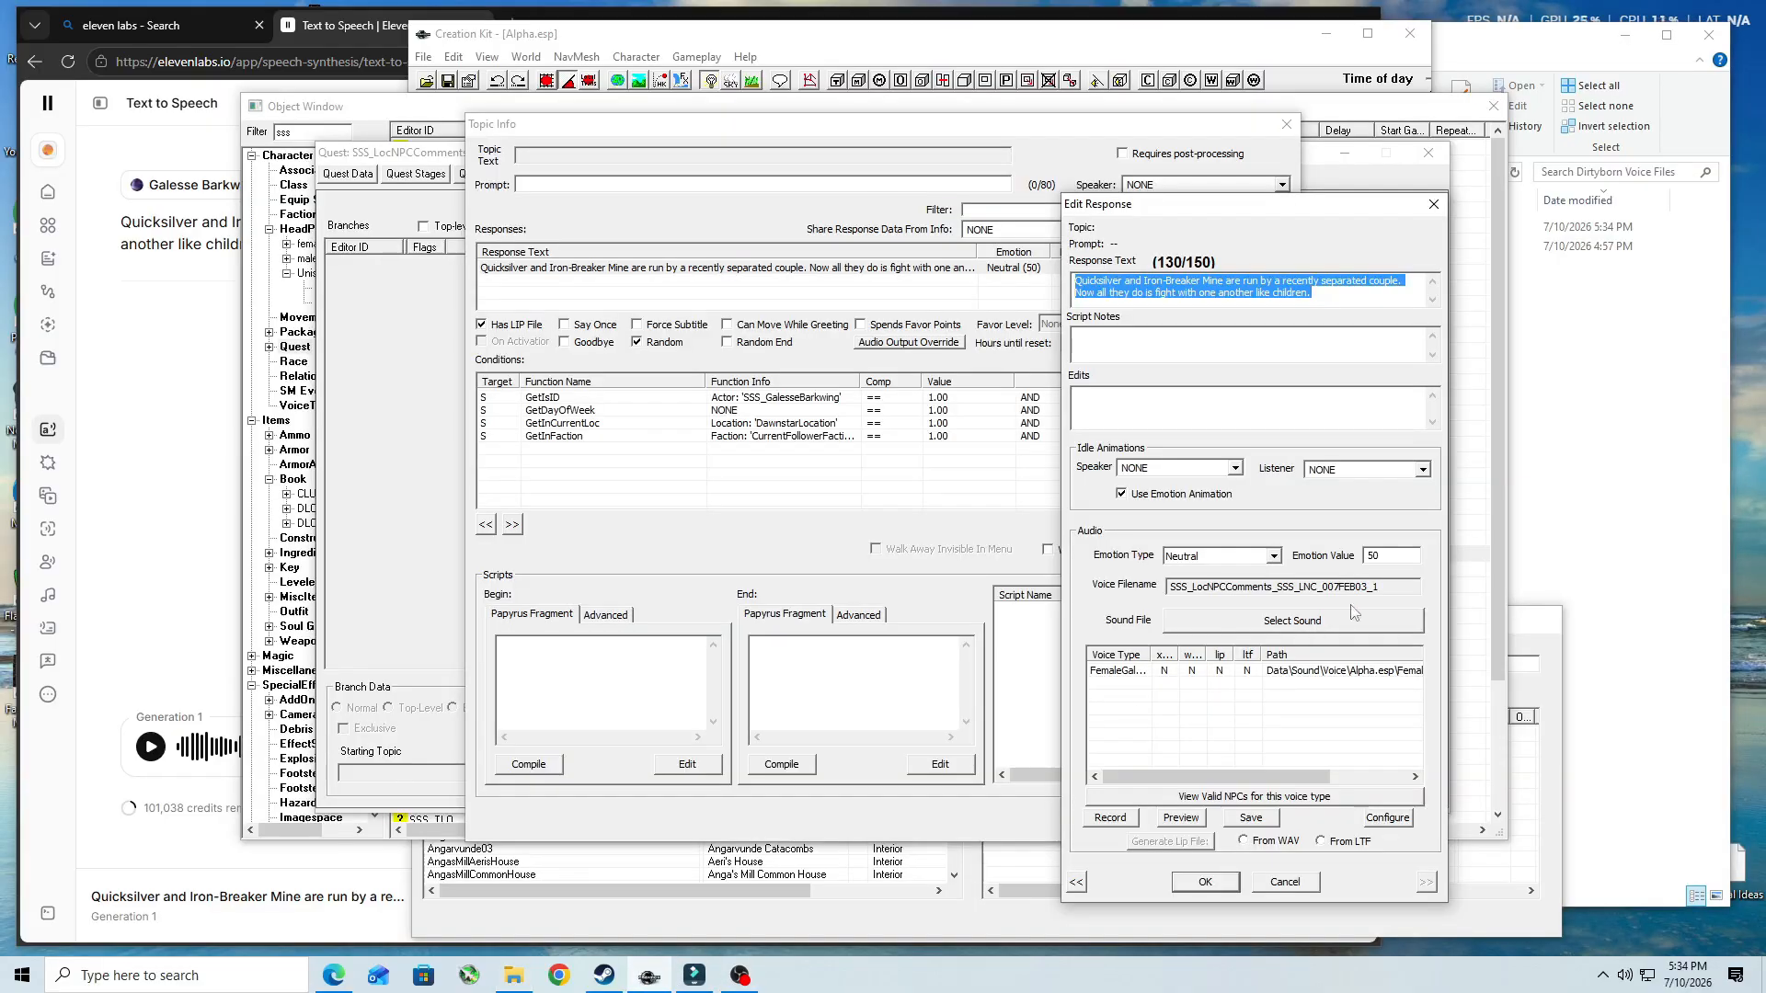
left_click_drag(1409, 587, 1126, 588)
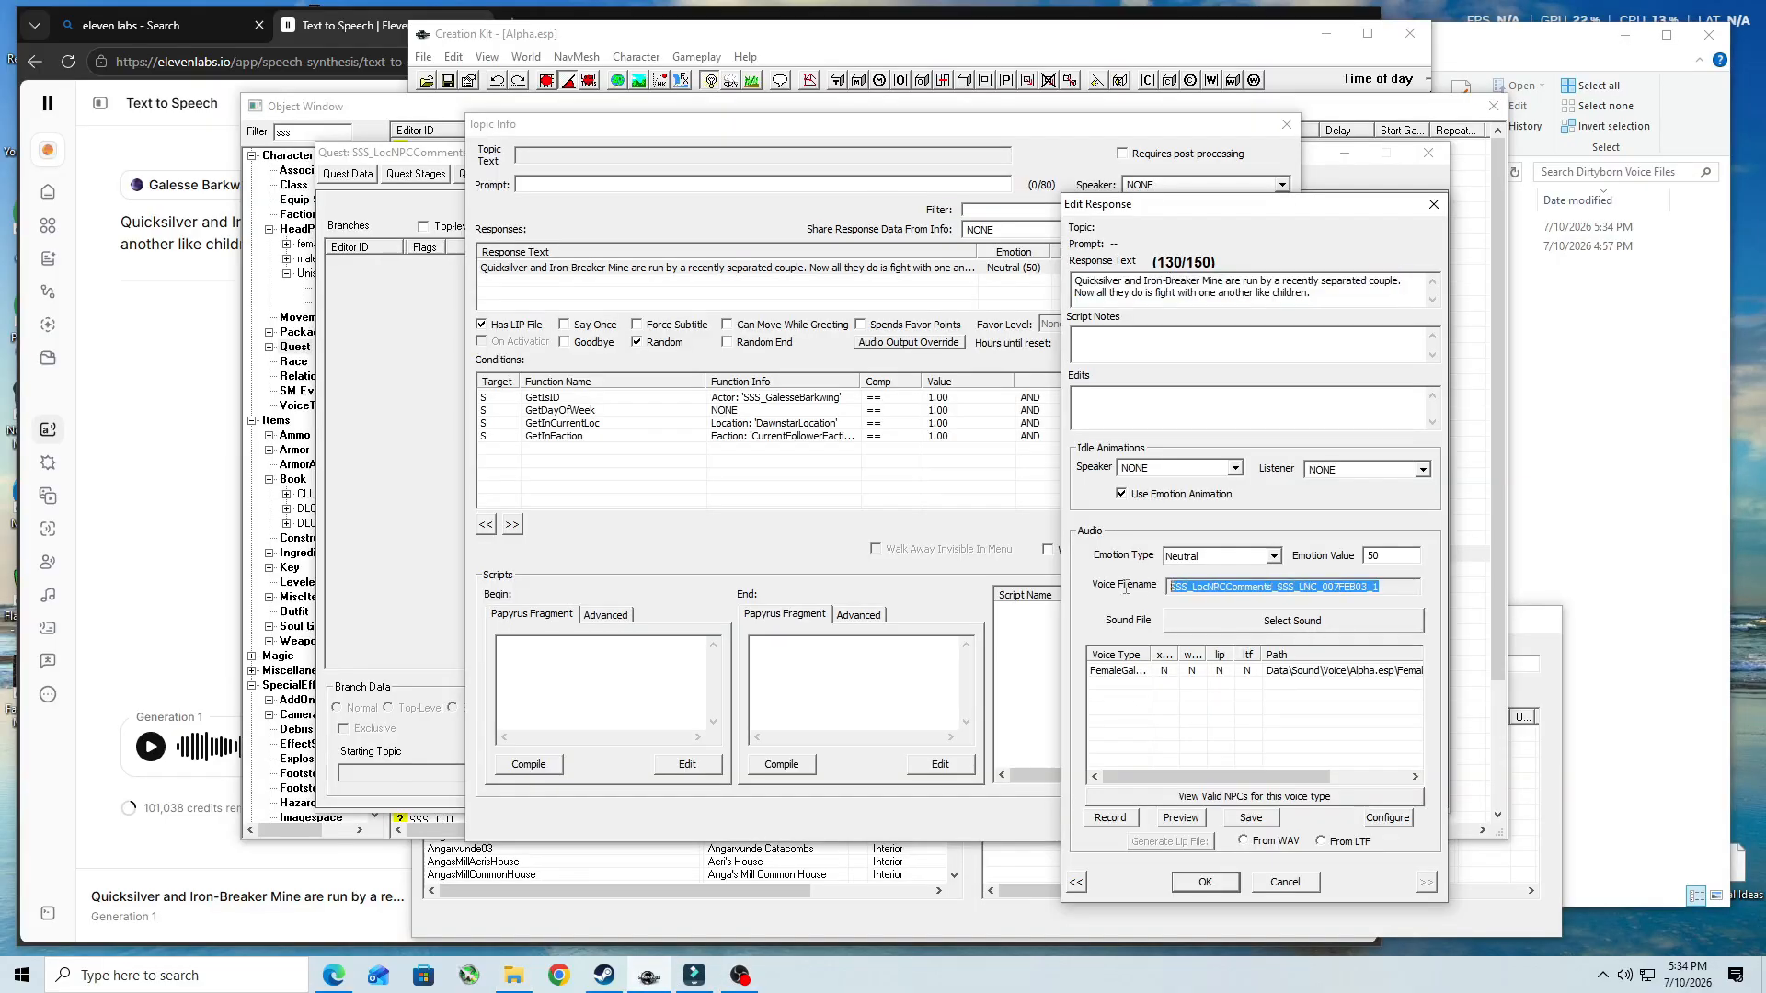
right_click(1269, 586)
left_click(1320, 639)
left_click(1475, 48)
left_click(1316, 232)
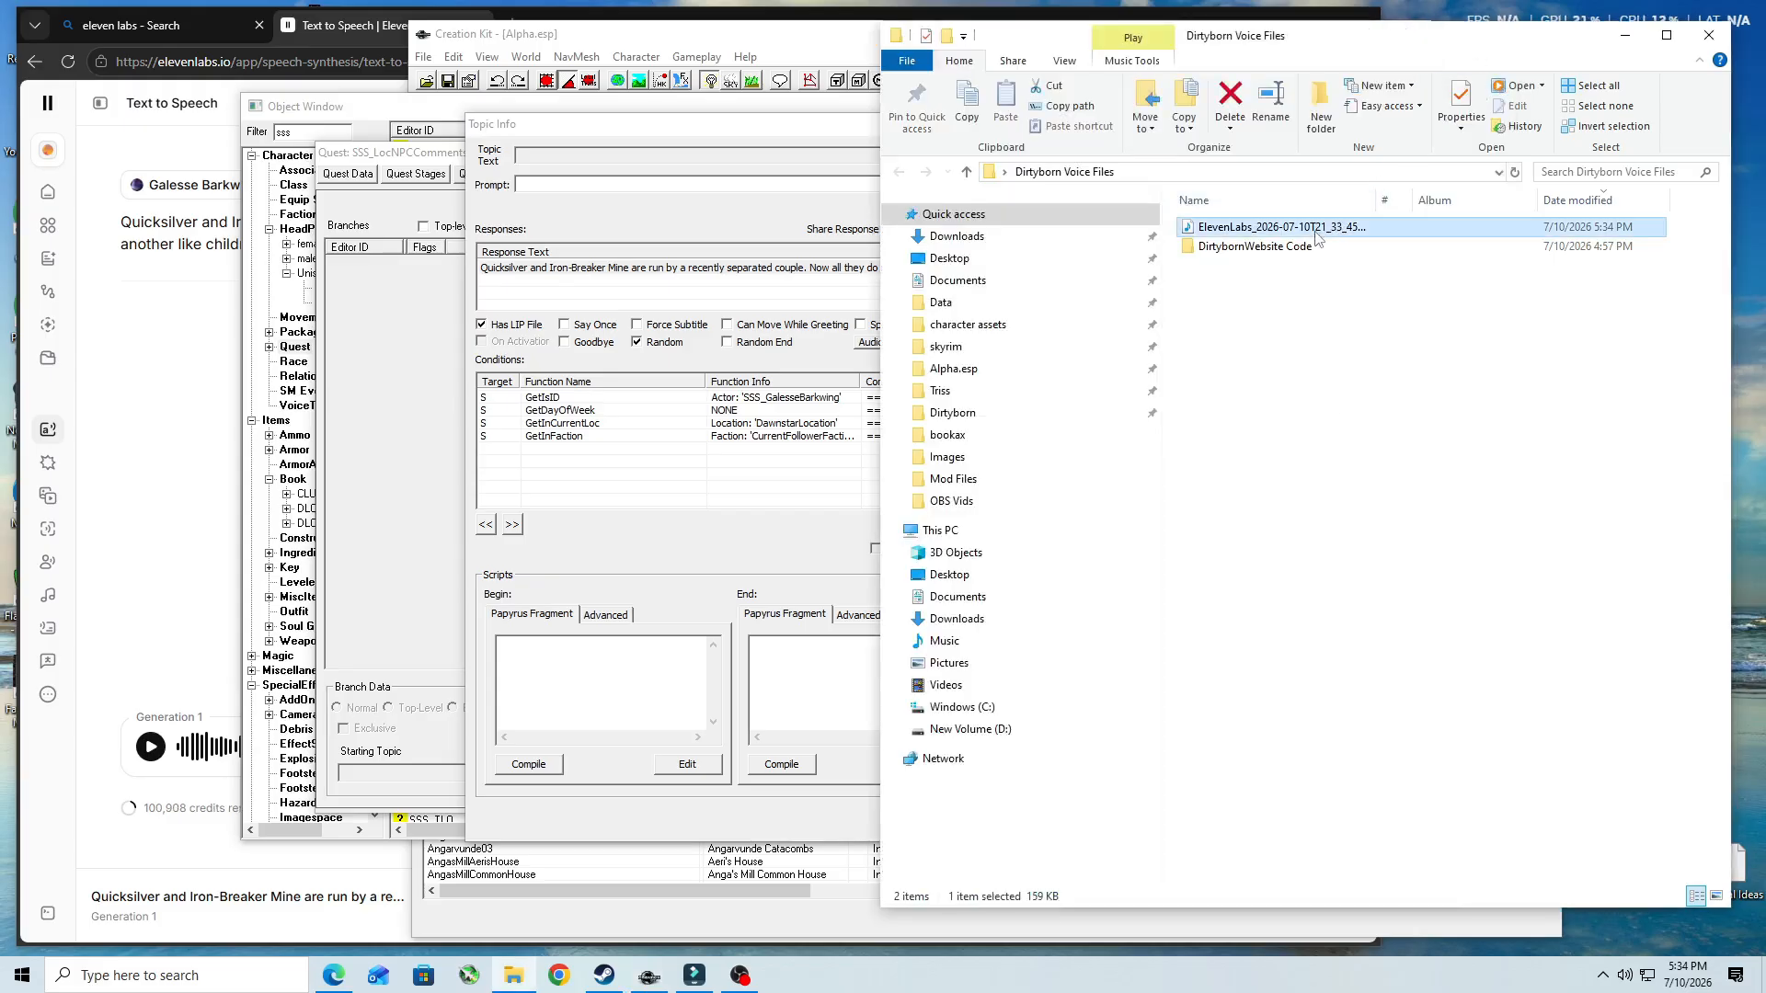
key("F2")
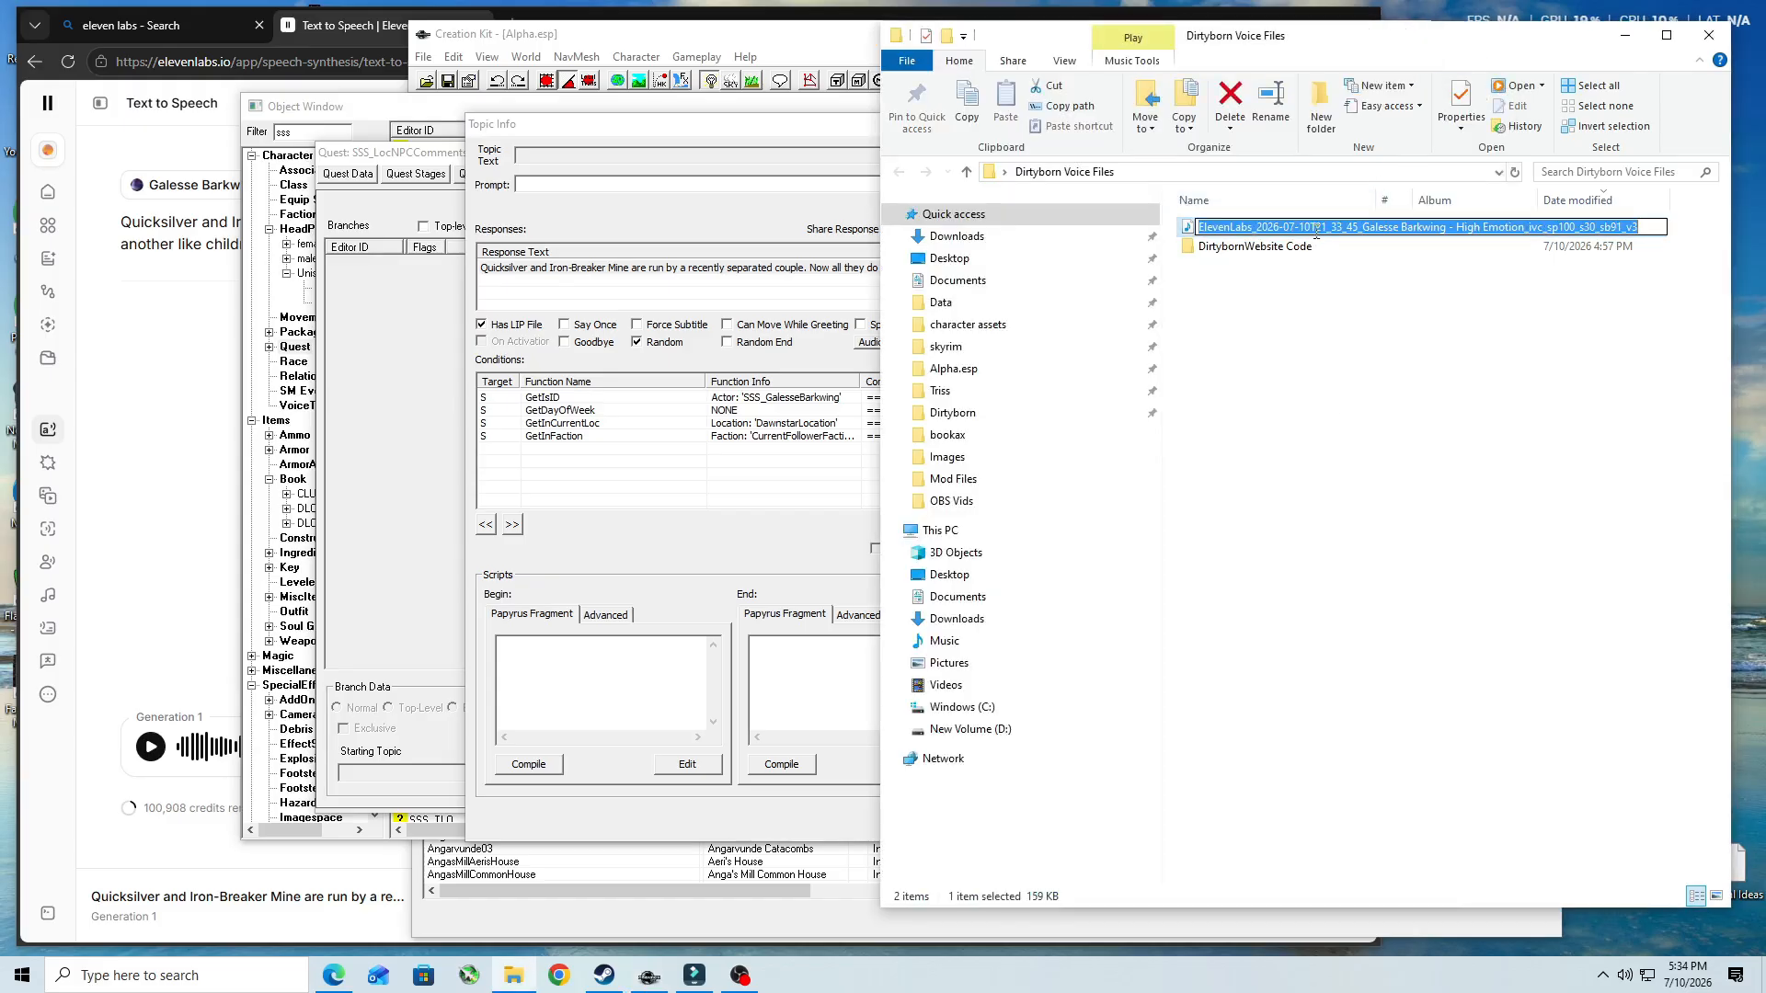
key("ctrl+v")
key("Return")
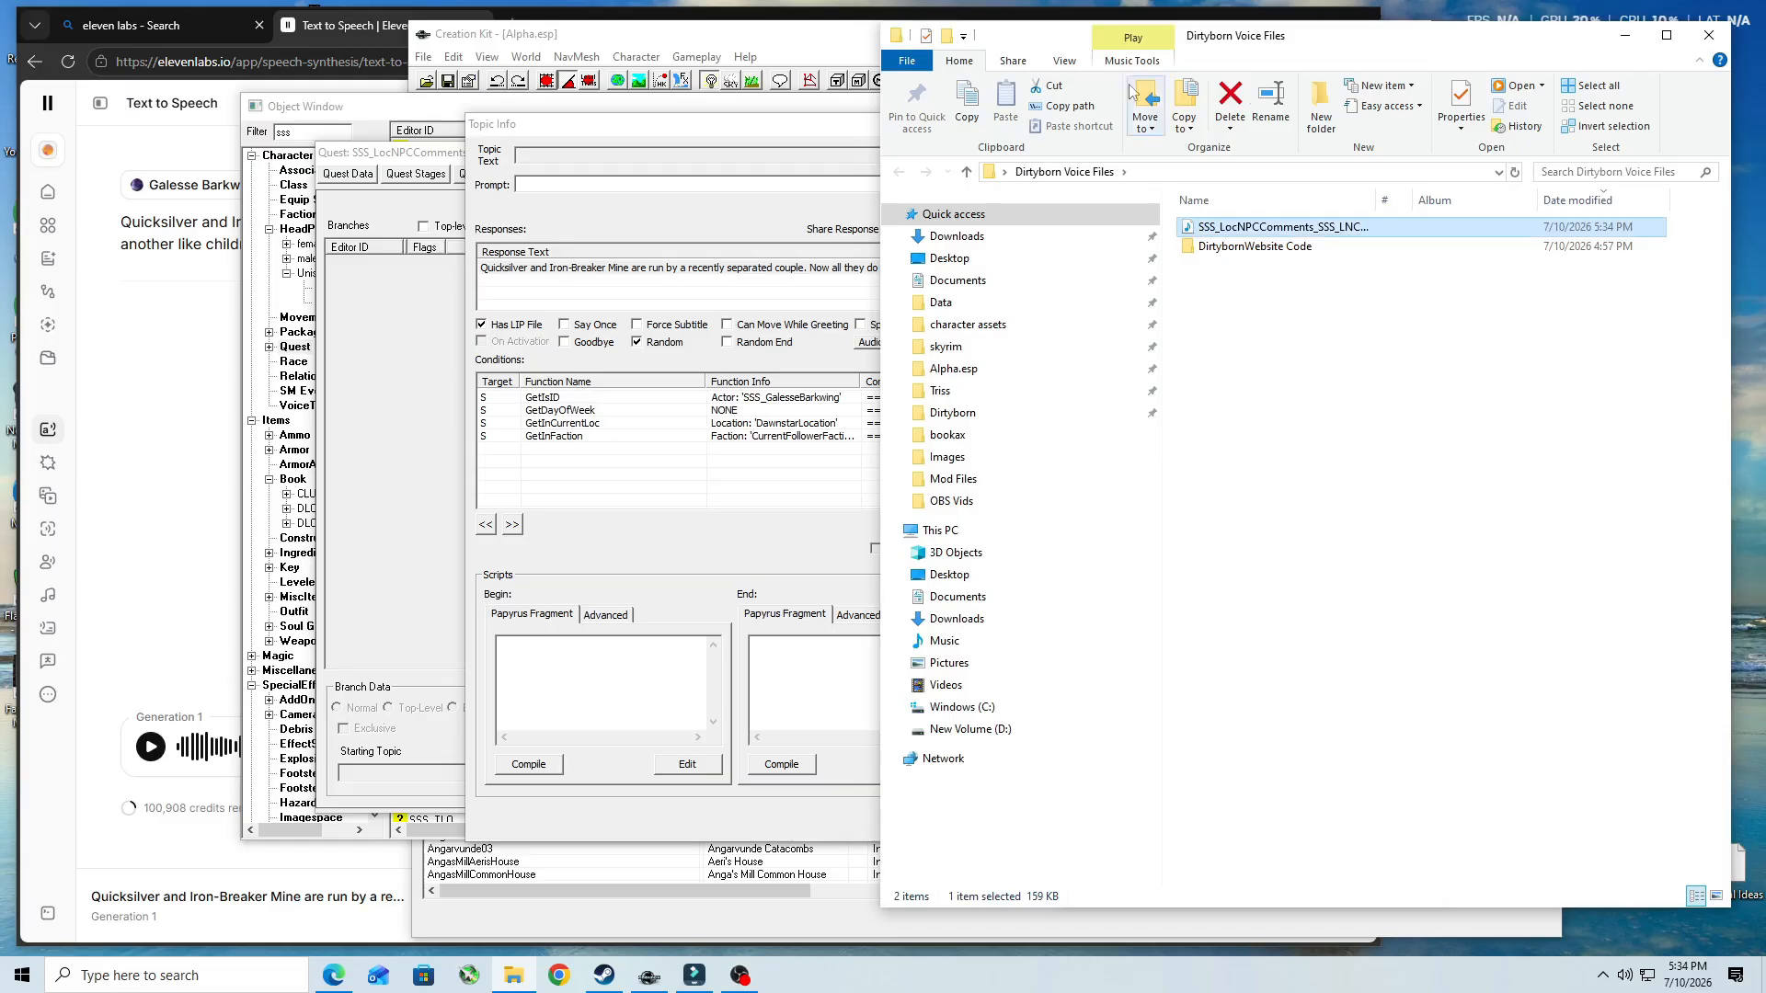
- Return to Creation Kit and close the Quicksilver line's response and topic info with OK
left_click(802, 131)
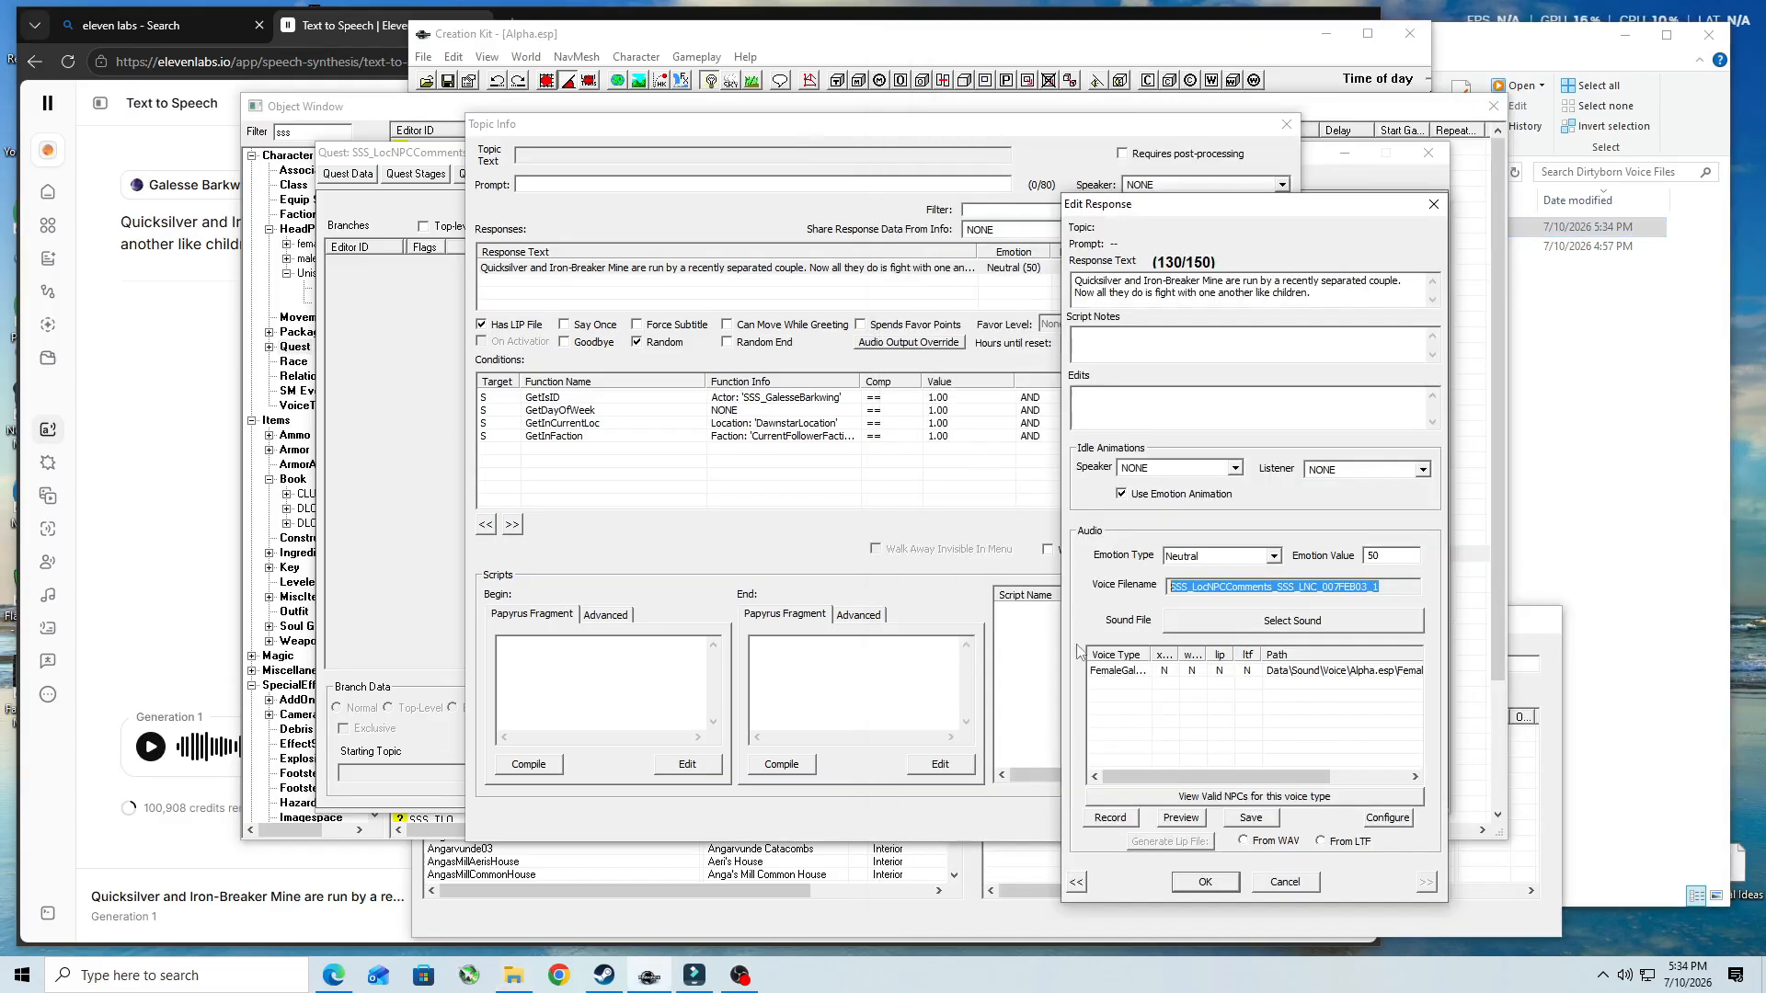
left_click(1202, 882)
left_click(1185, 825)
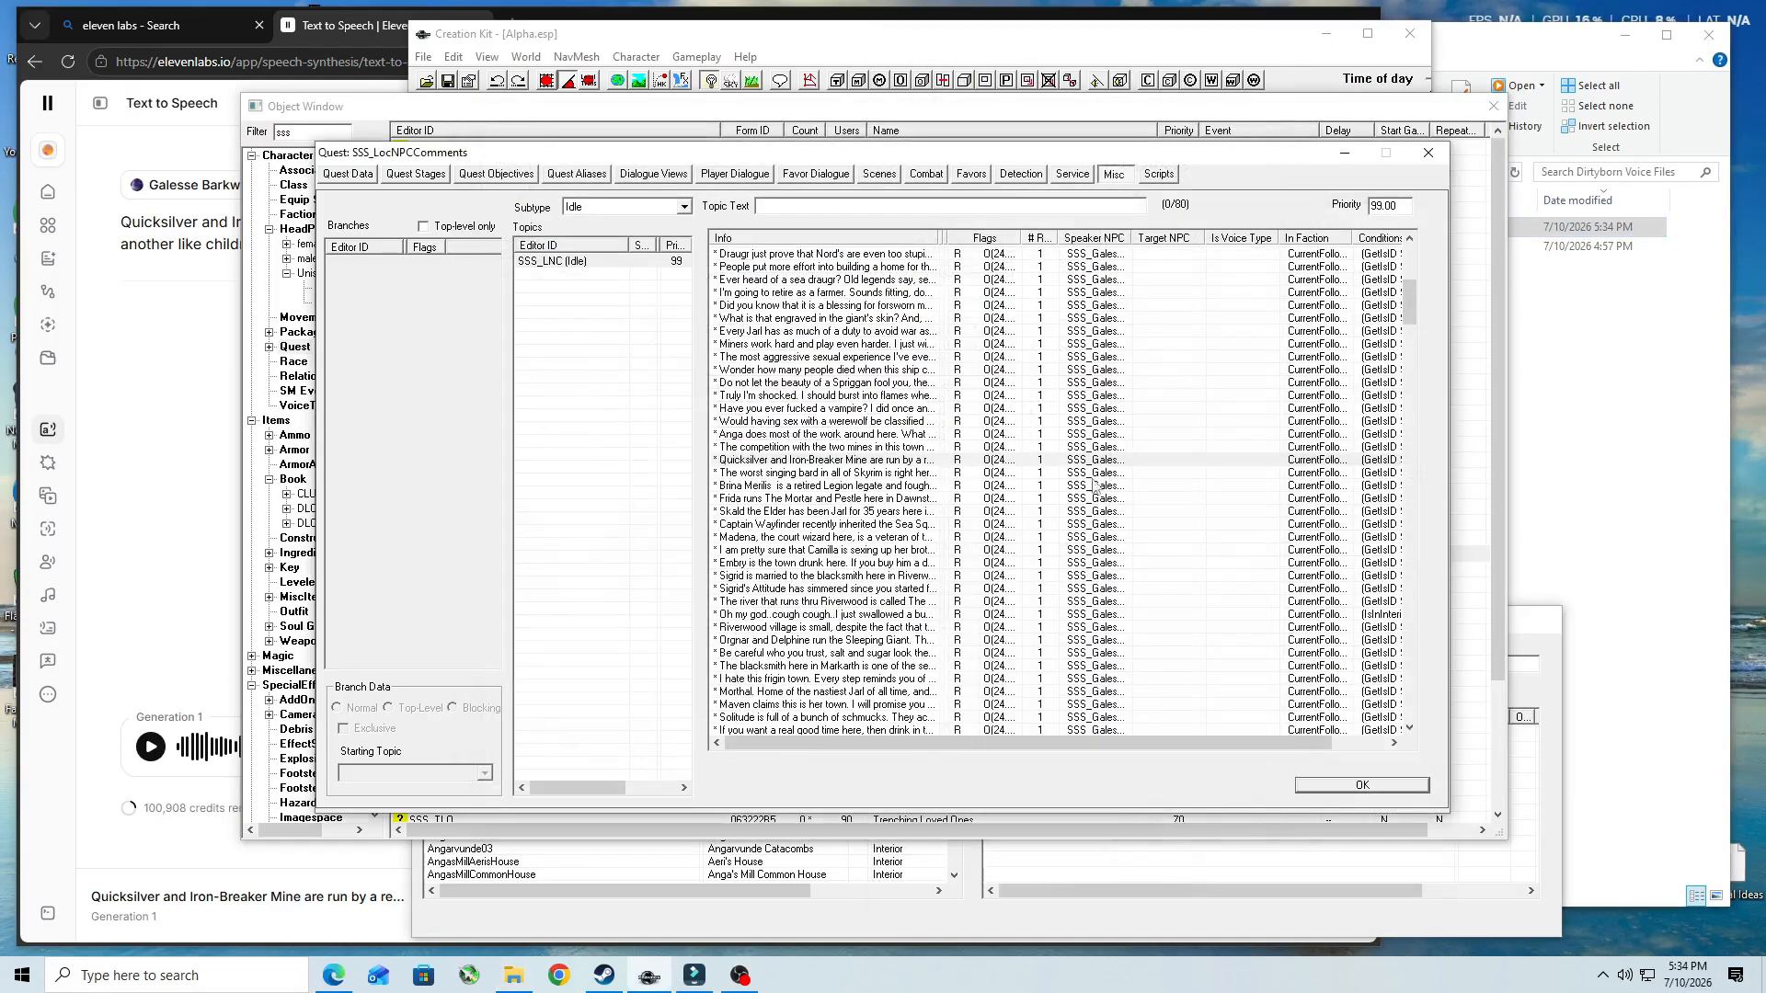
- Copy the response text of the "worst singing bard" topic and replace the ElevenLabs script with it
double_click(926, 473)
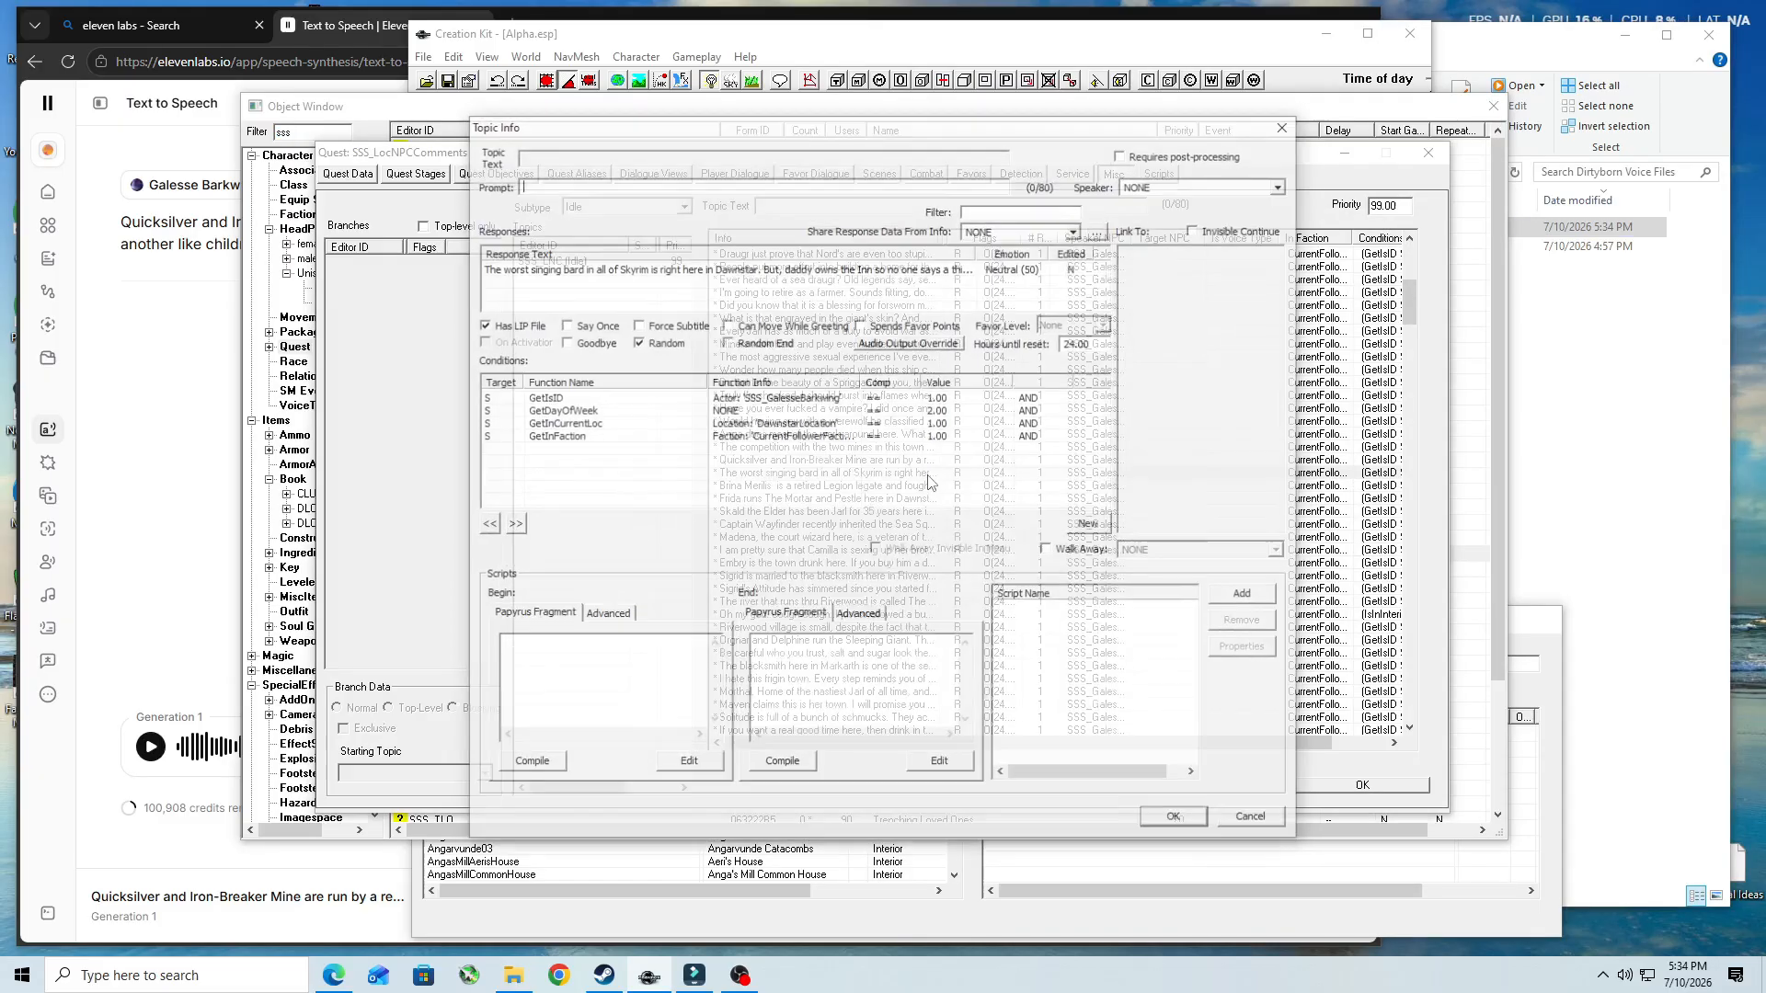
double_click(761, 273)
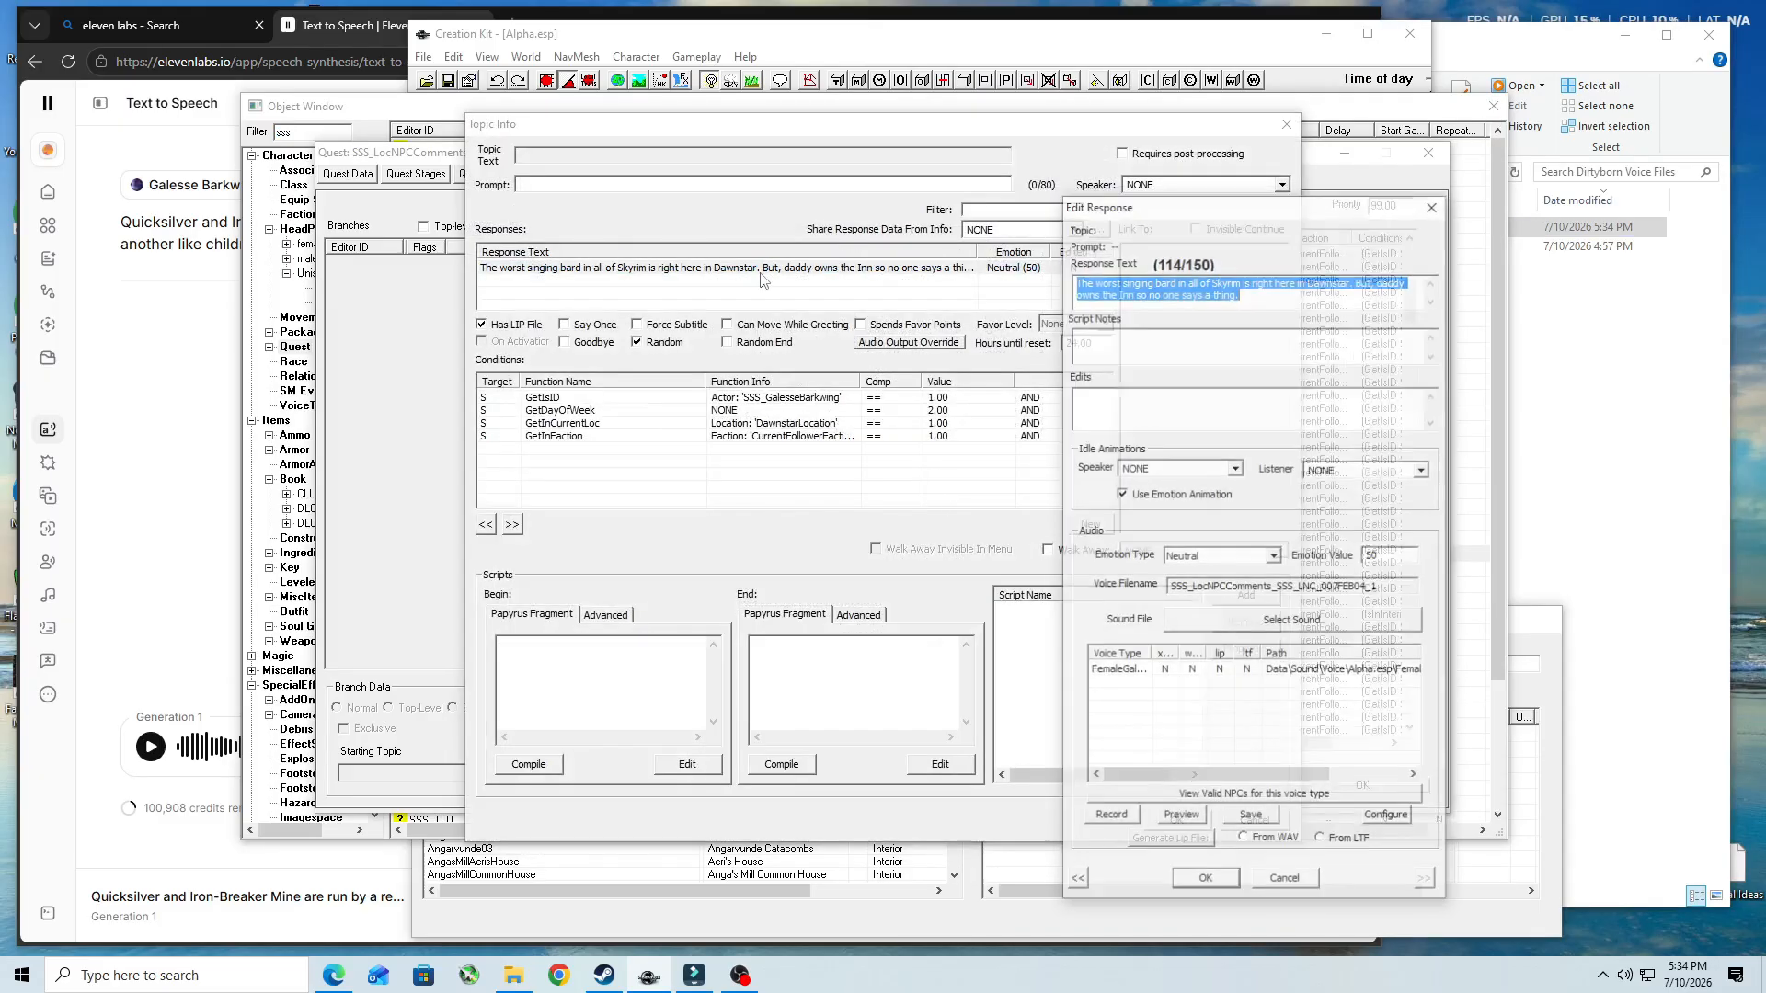
right_click(1204, 284)
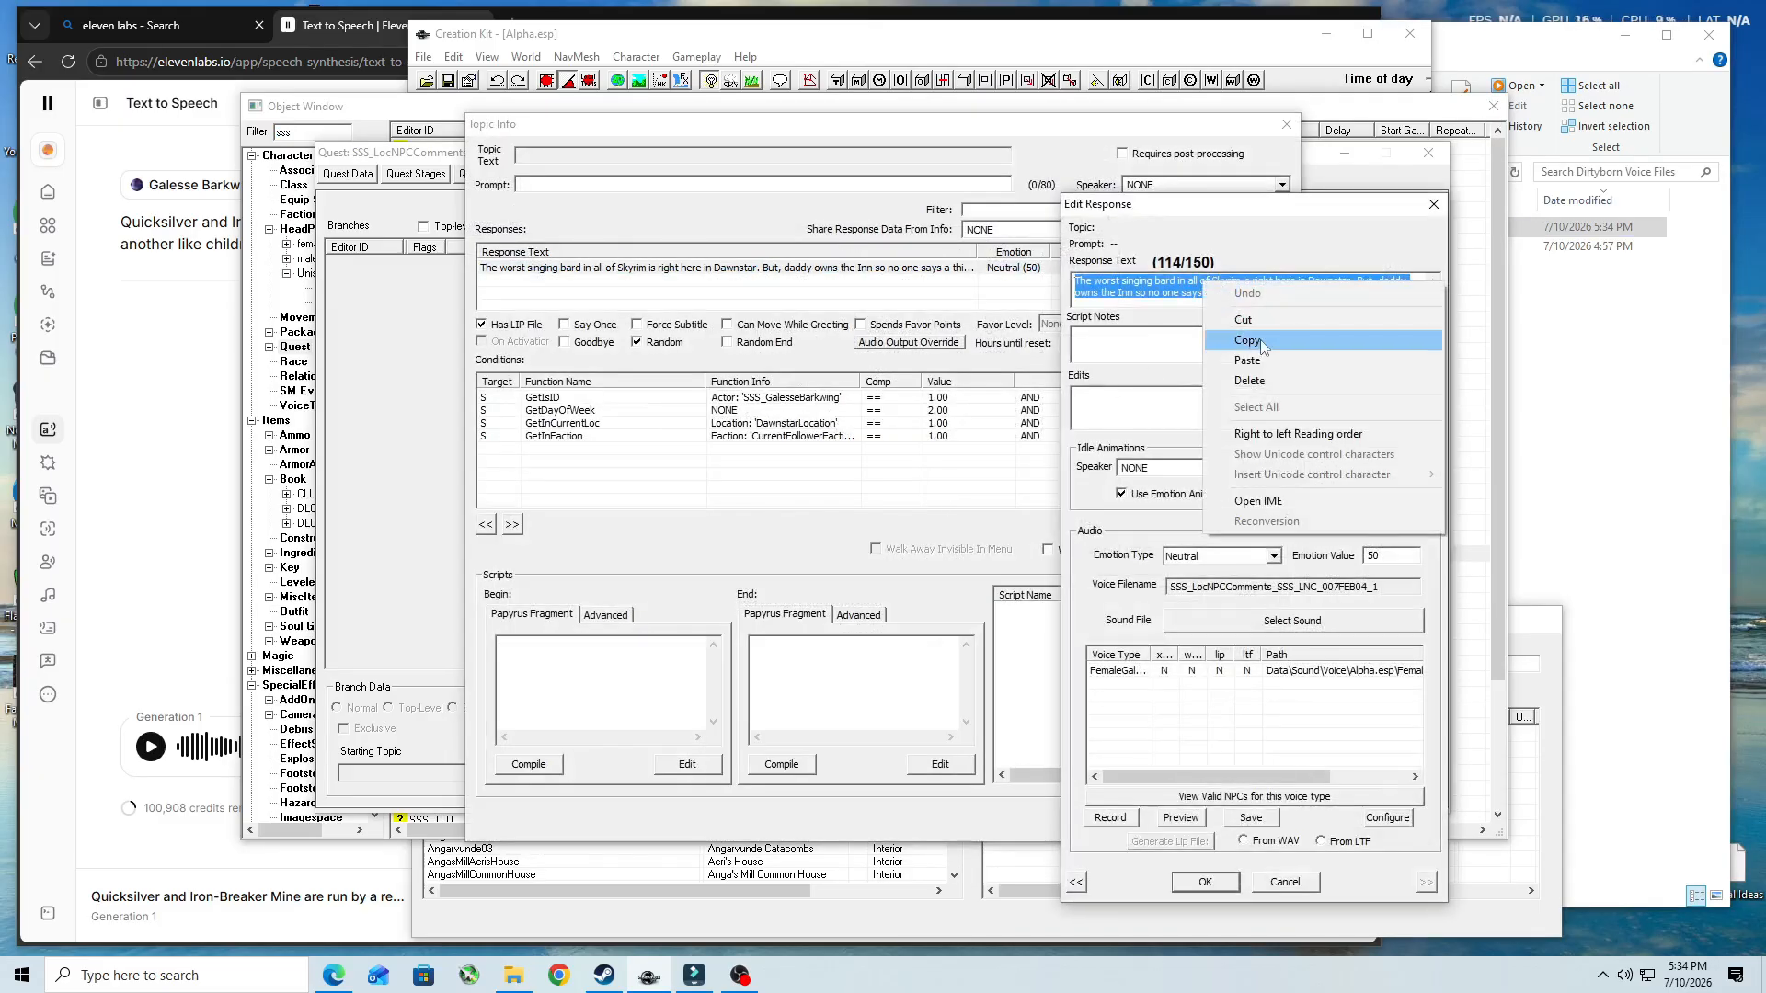
left_click(1257, 343)
left_click(138, 311)
left_click_drag(384, 255, 97, 221)
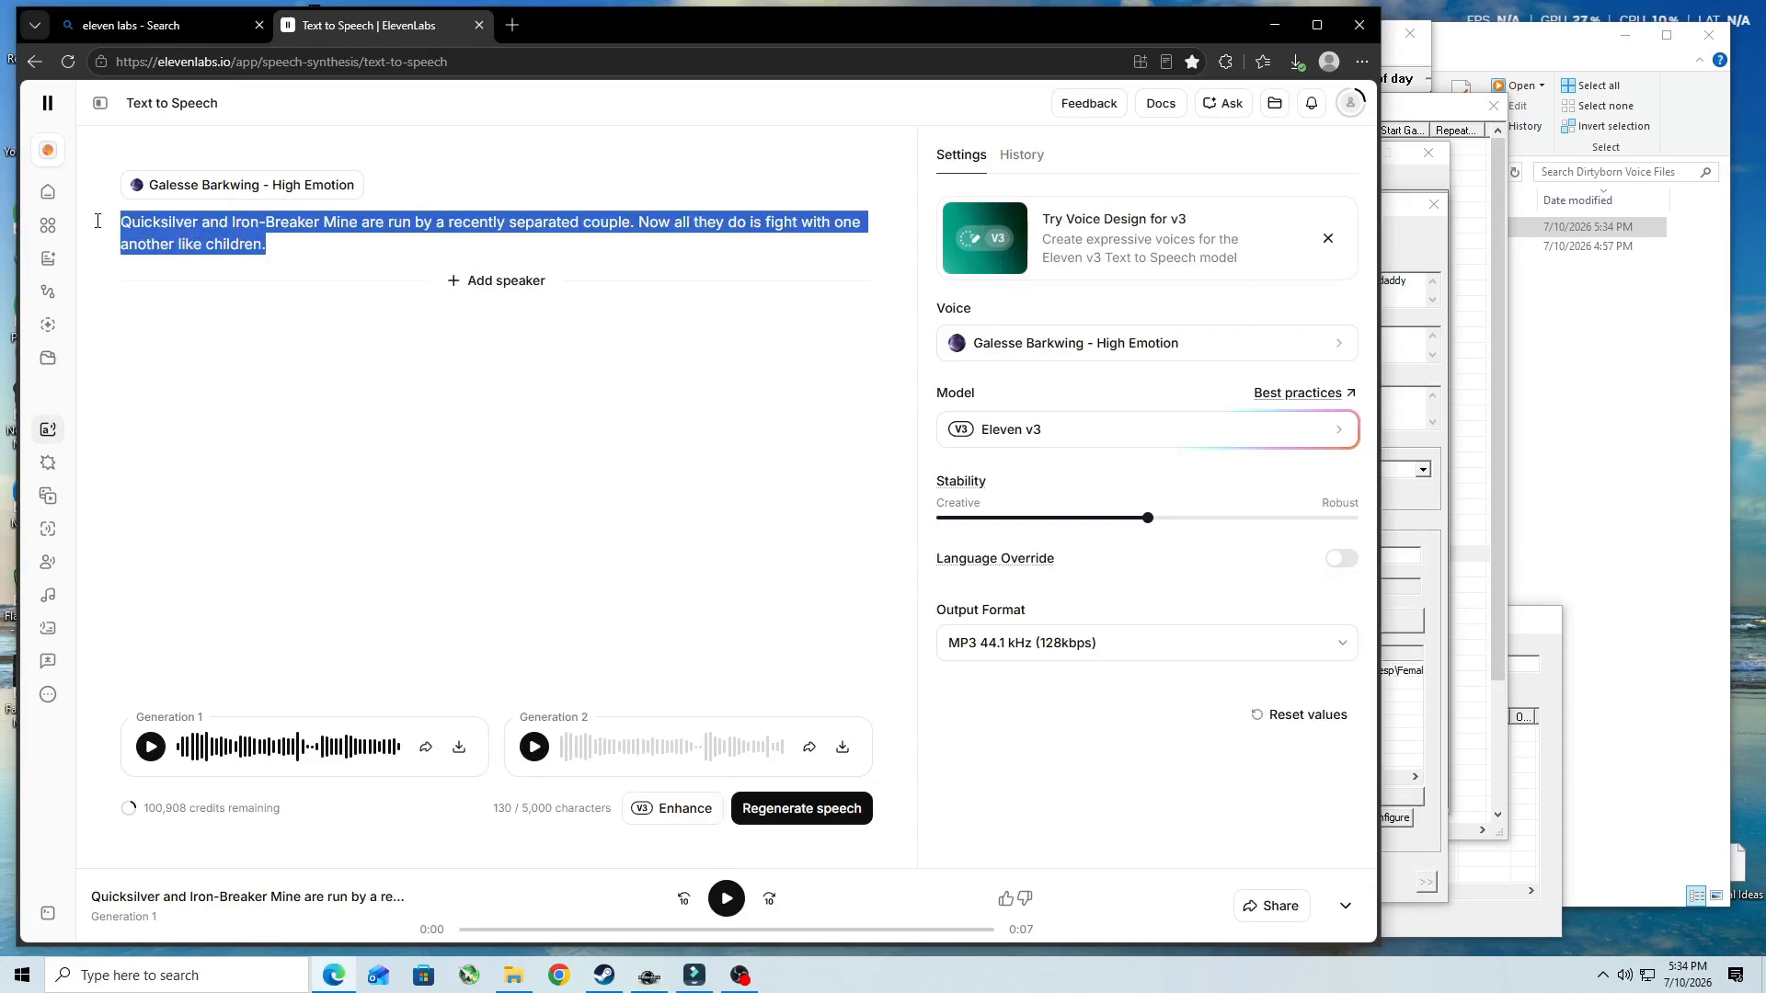
key("ctrl+v")
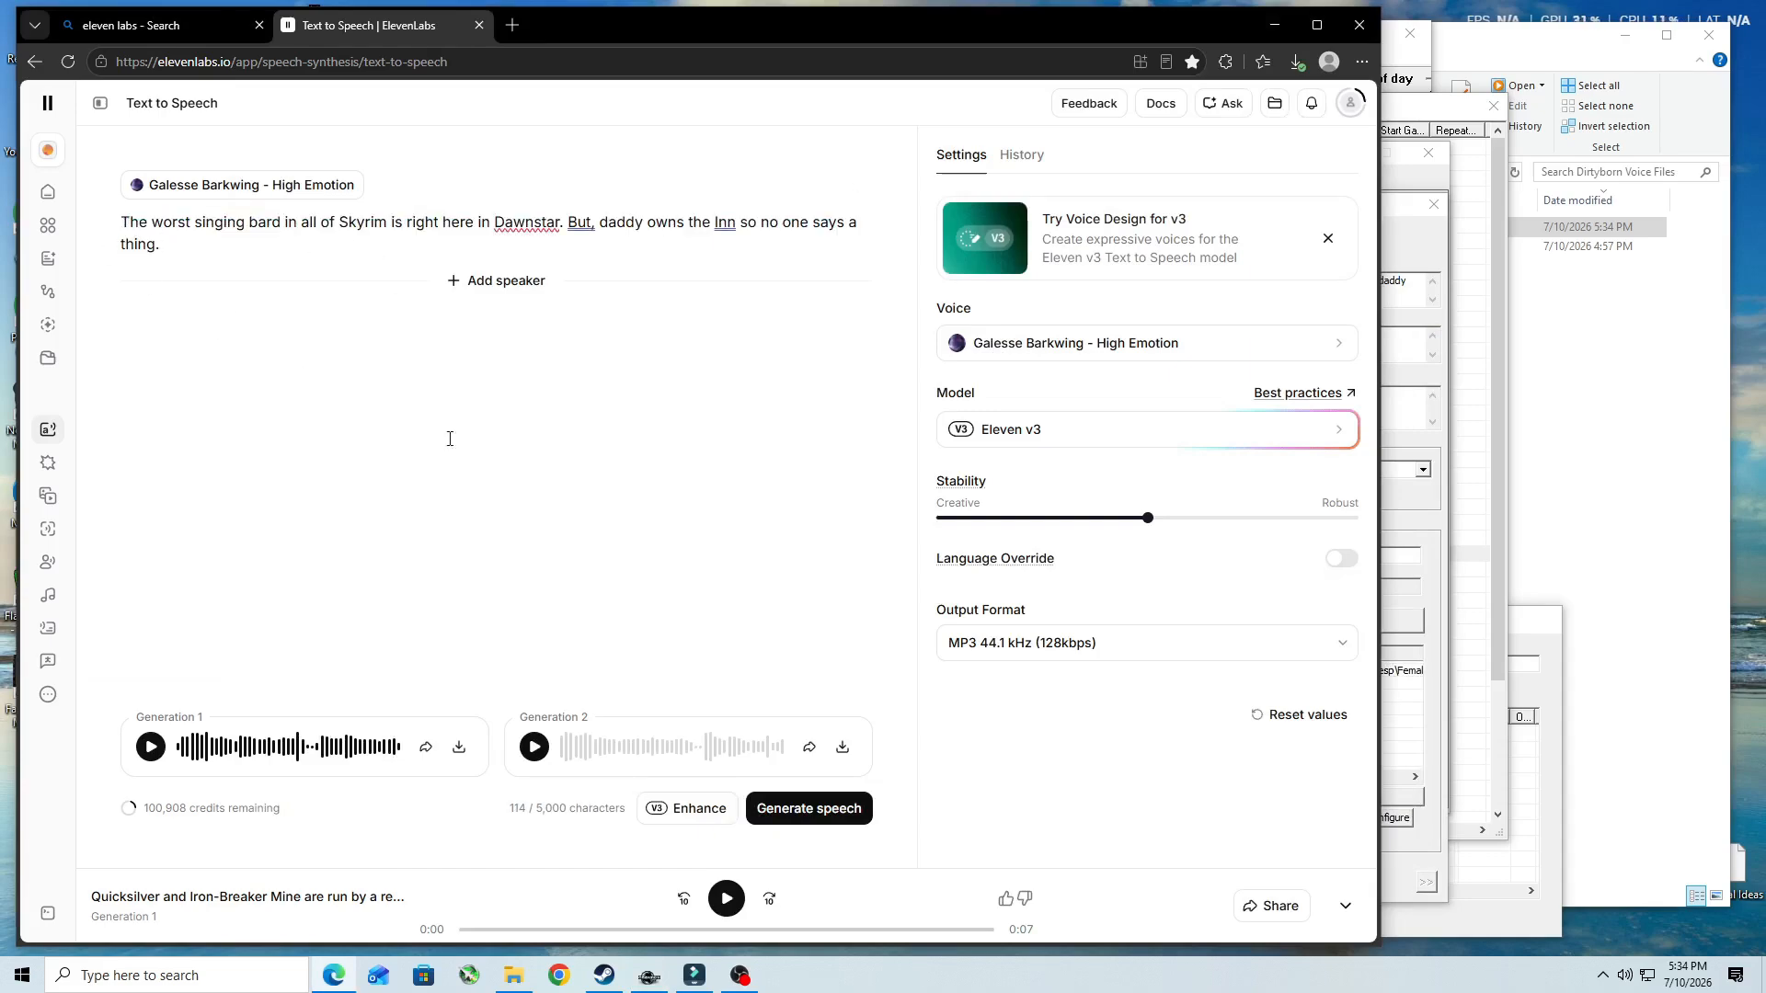
- Enhance the bard line with audio tags, keep the suggestion, and generate speech from it, downloading Generation 1
left_click(694, 809)
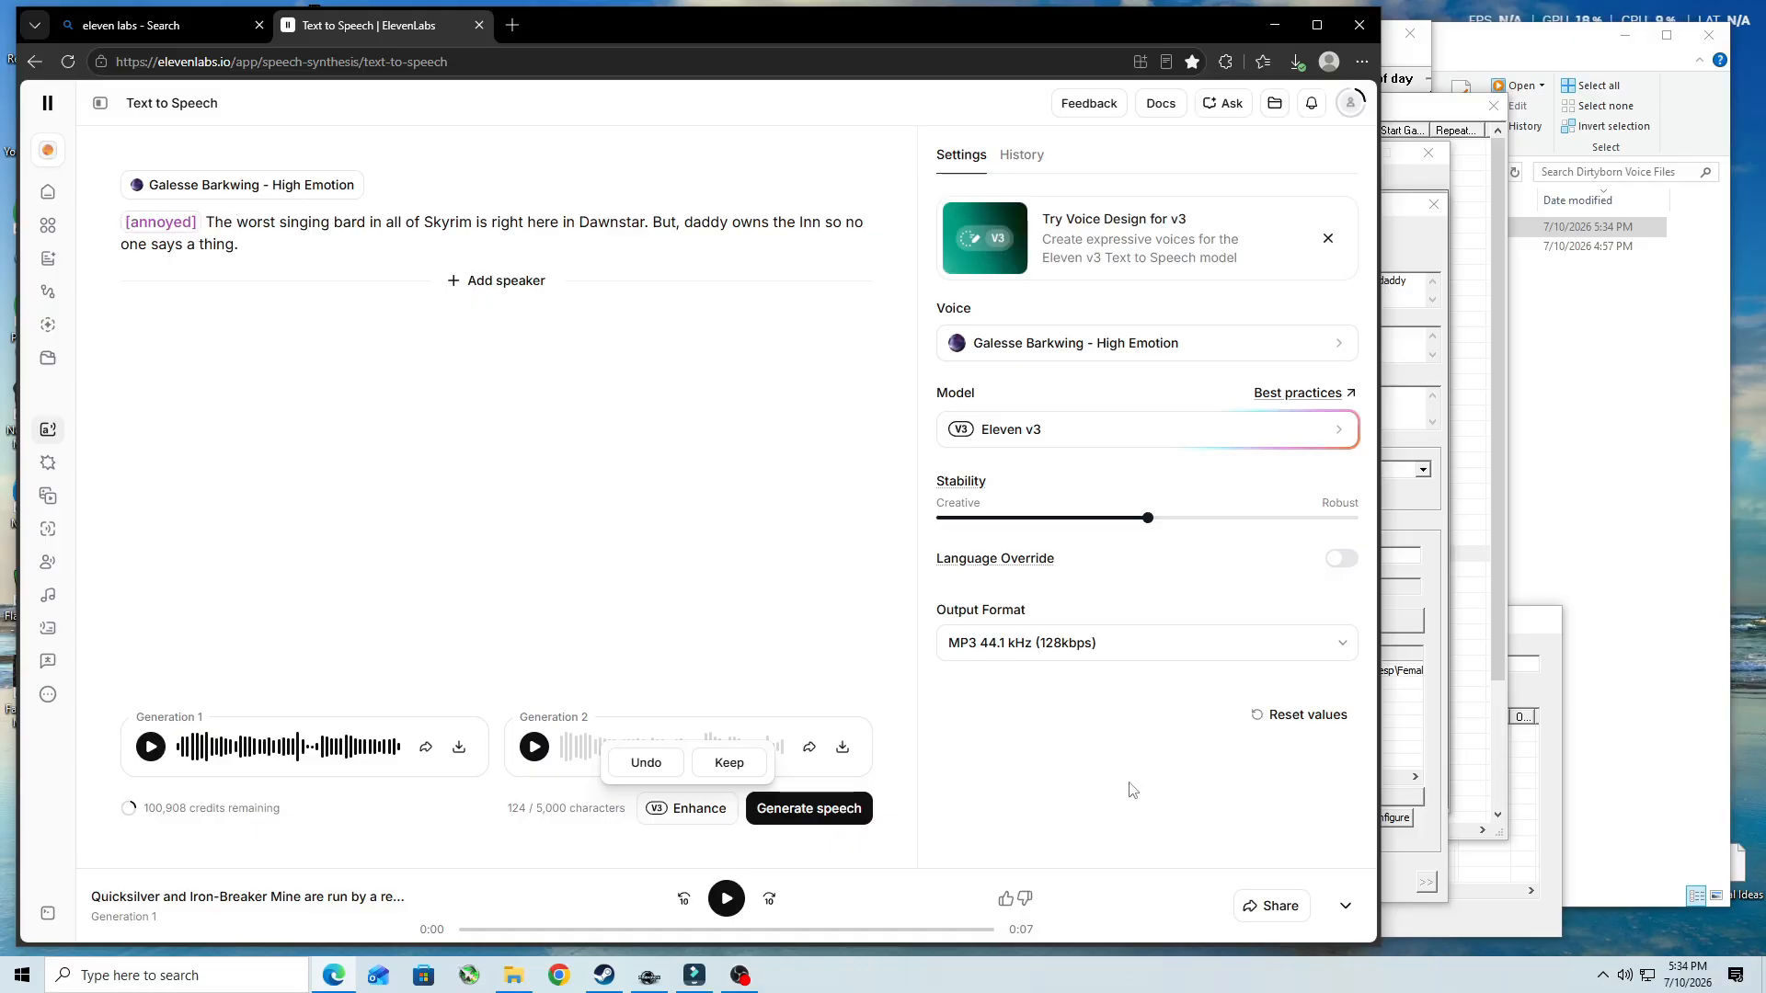
left_click(734, 767)
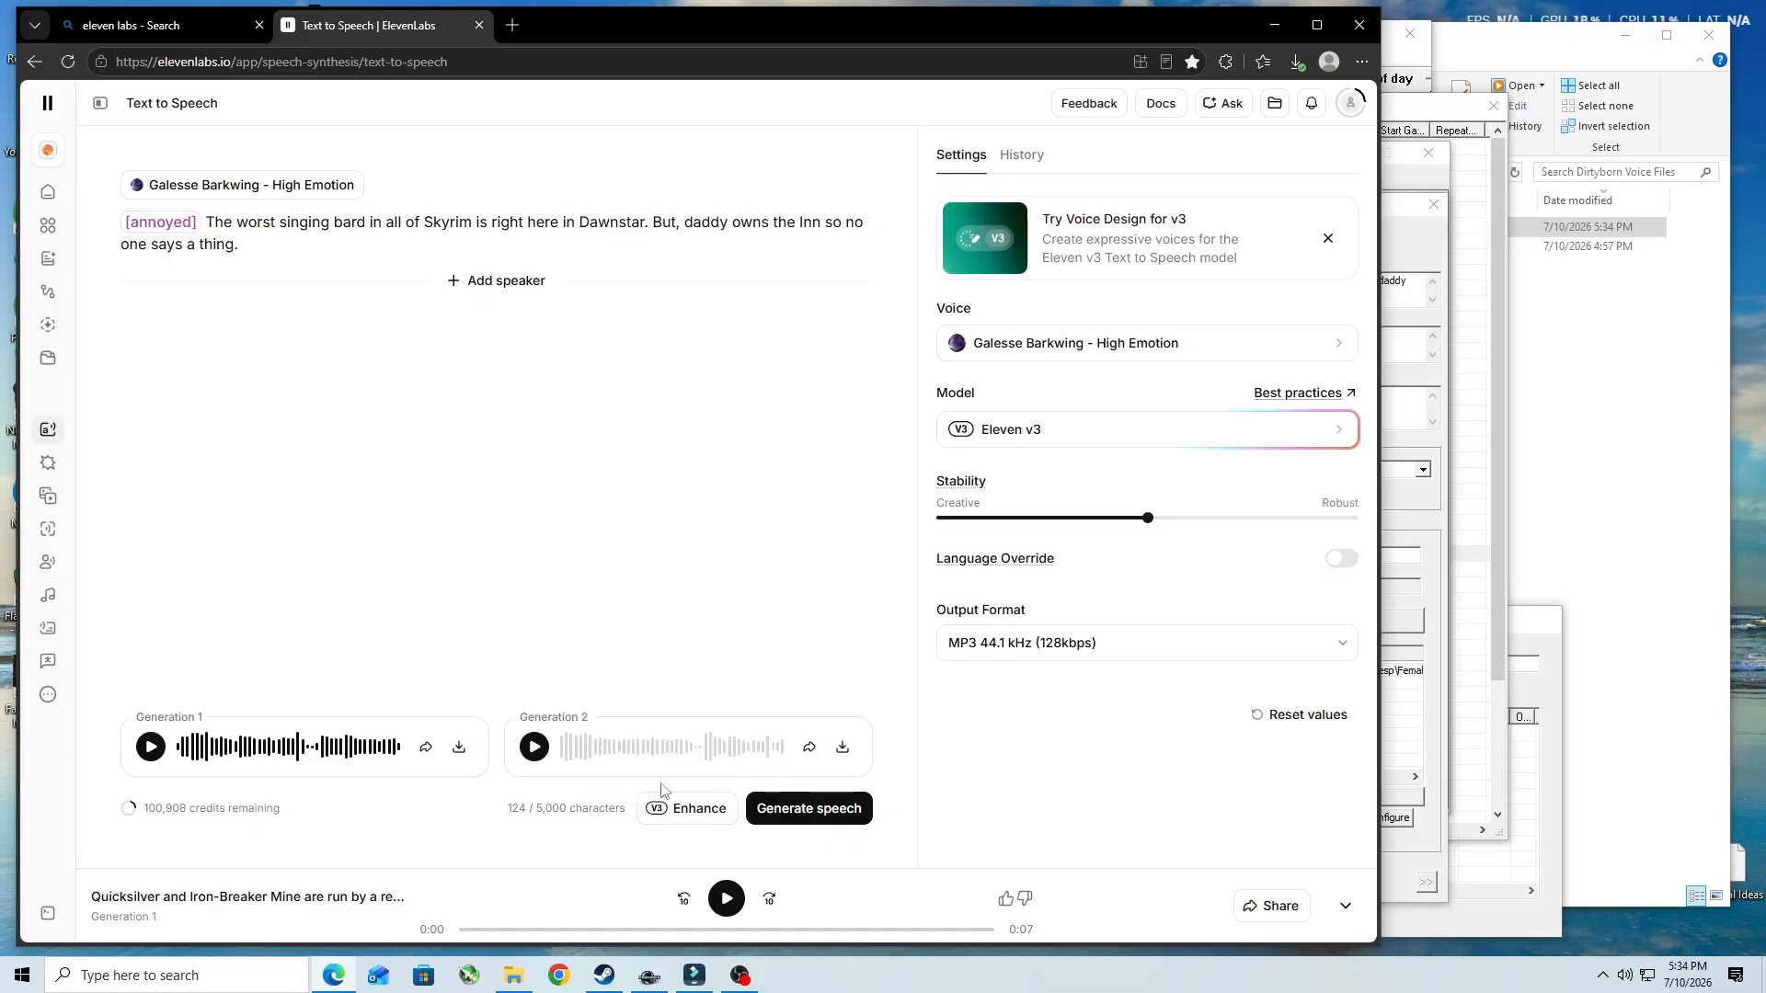
left_click(818, 809)
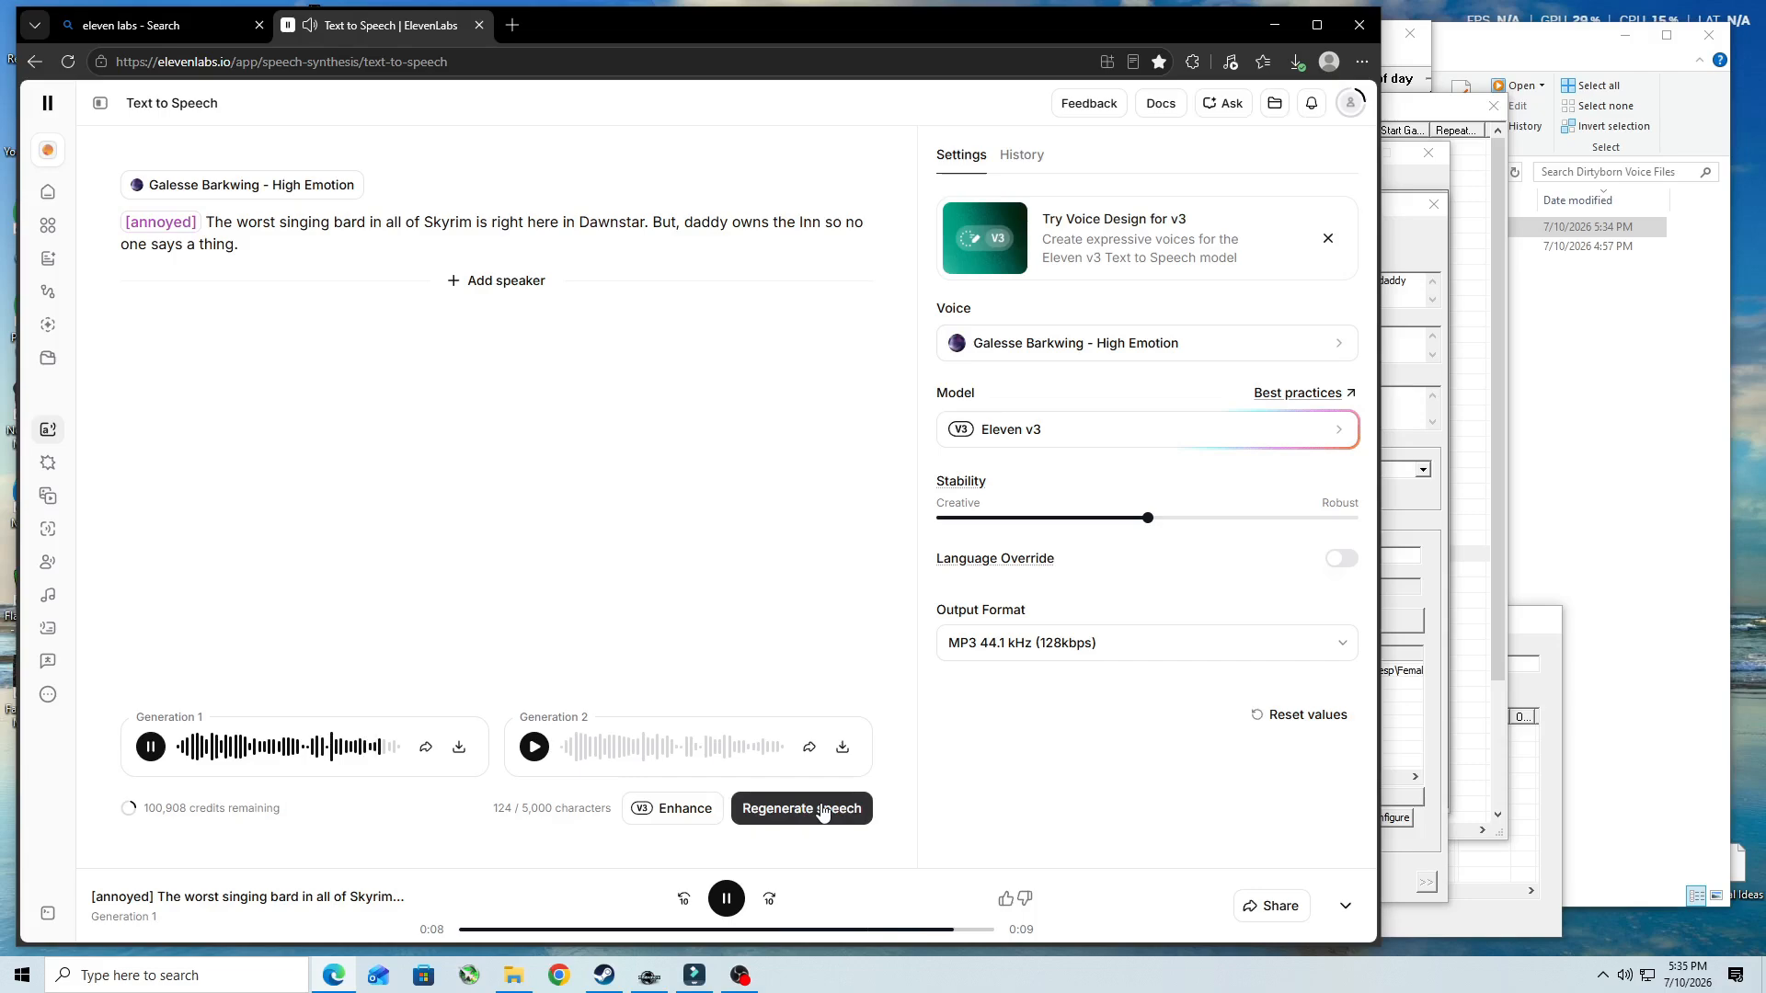
left_click(460, 750)
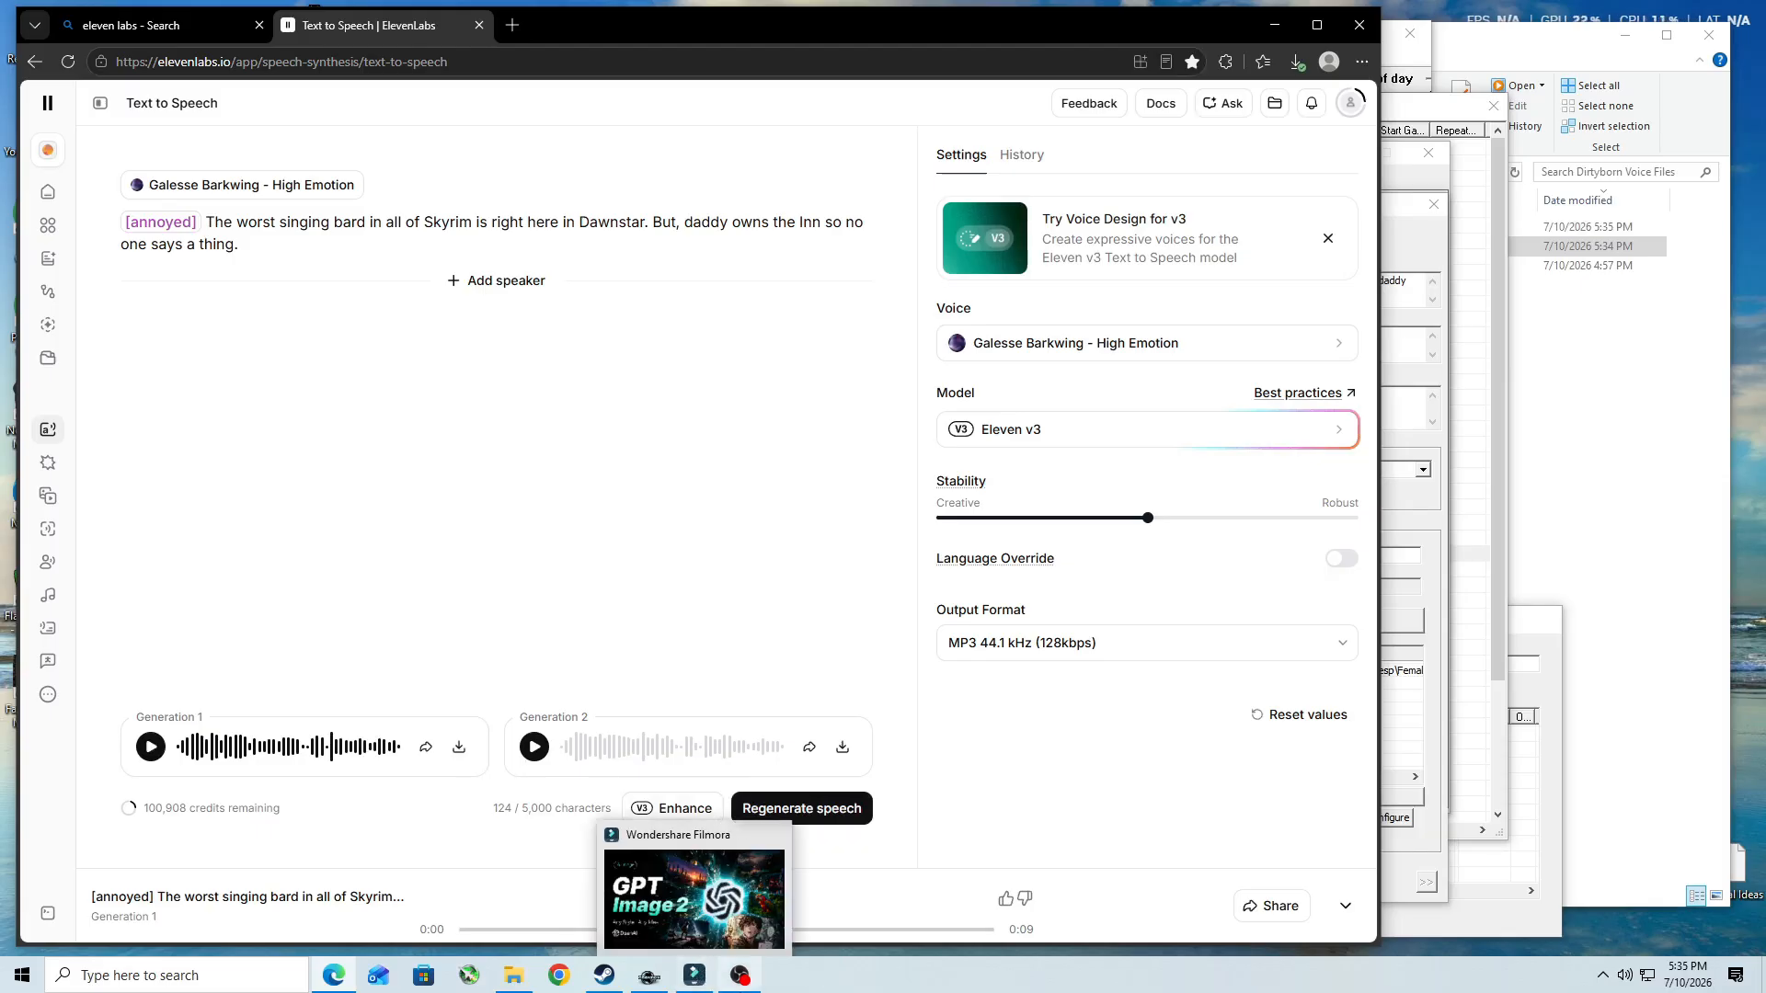
- Rename the newly downloaded bard audio file with its voice filename from Creation Kit, SSS_LocNPCComments_SSS_LNC_007FEB04_1
left_click(649, 976)
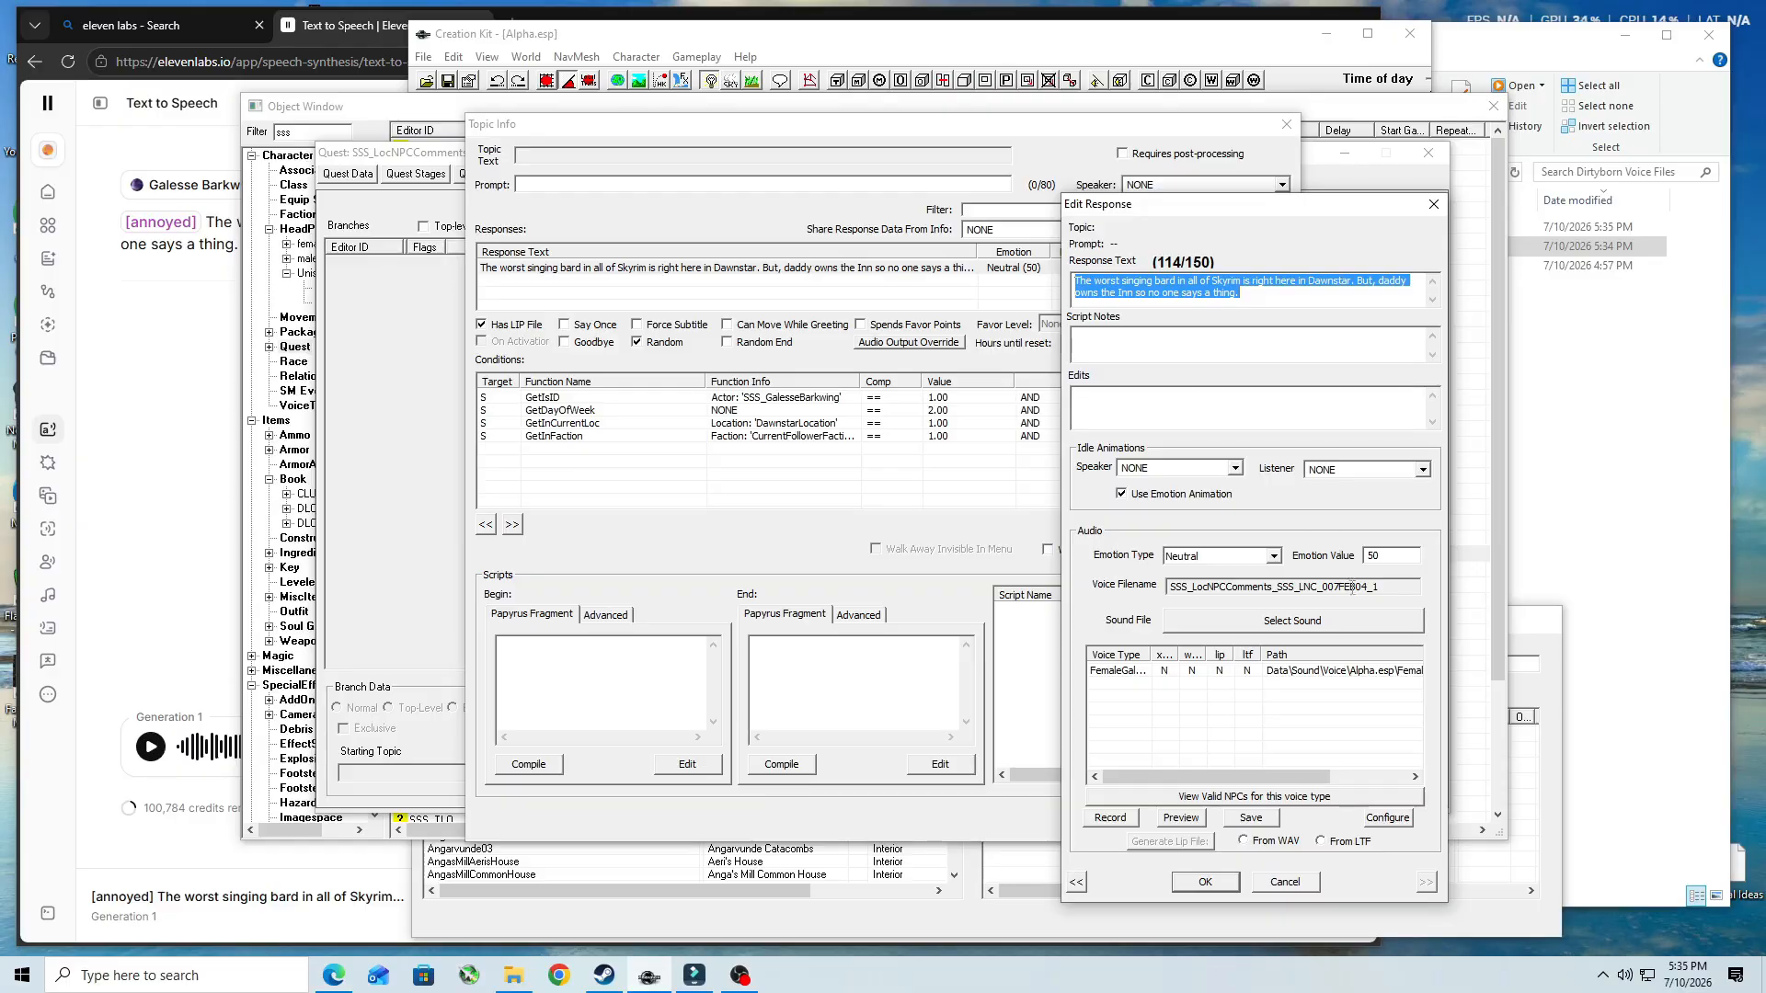
double_click(1397, 589)
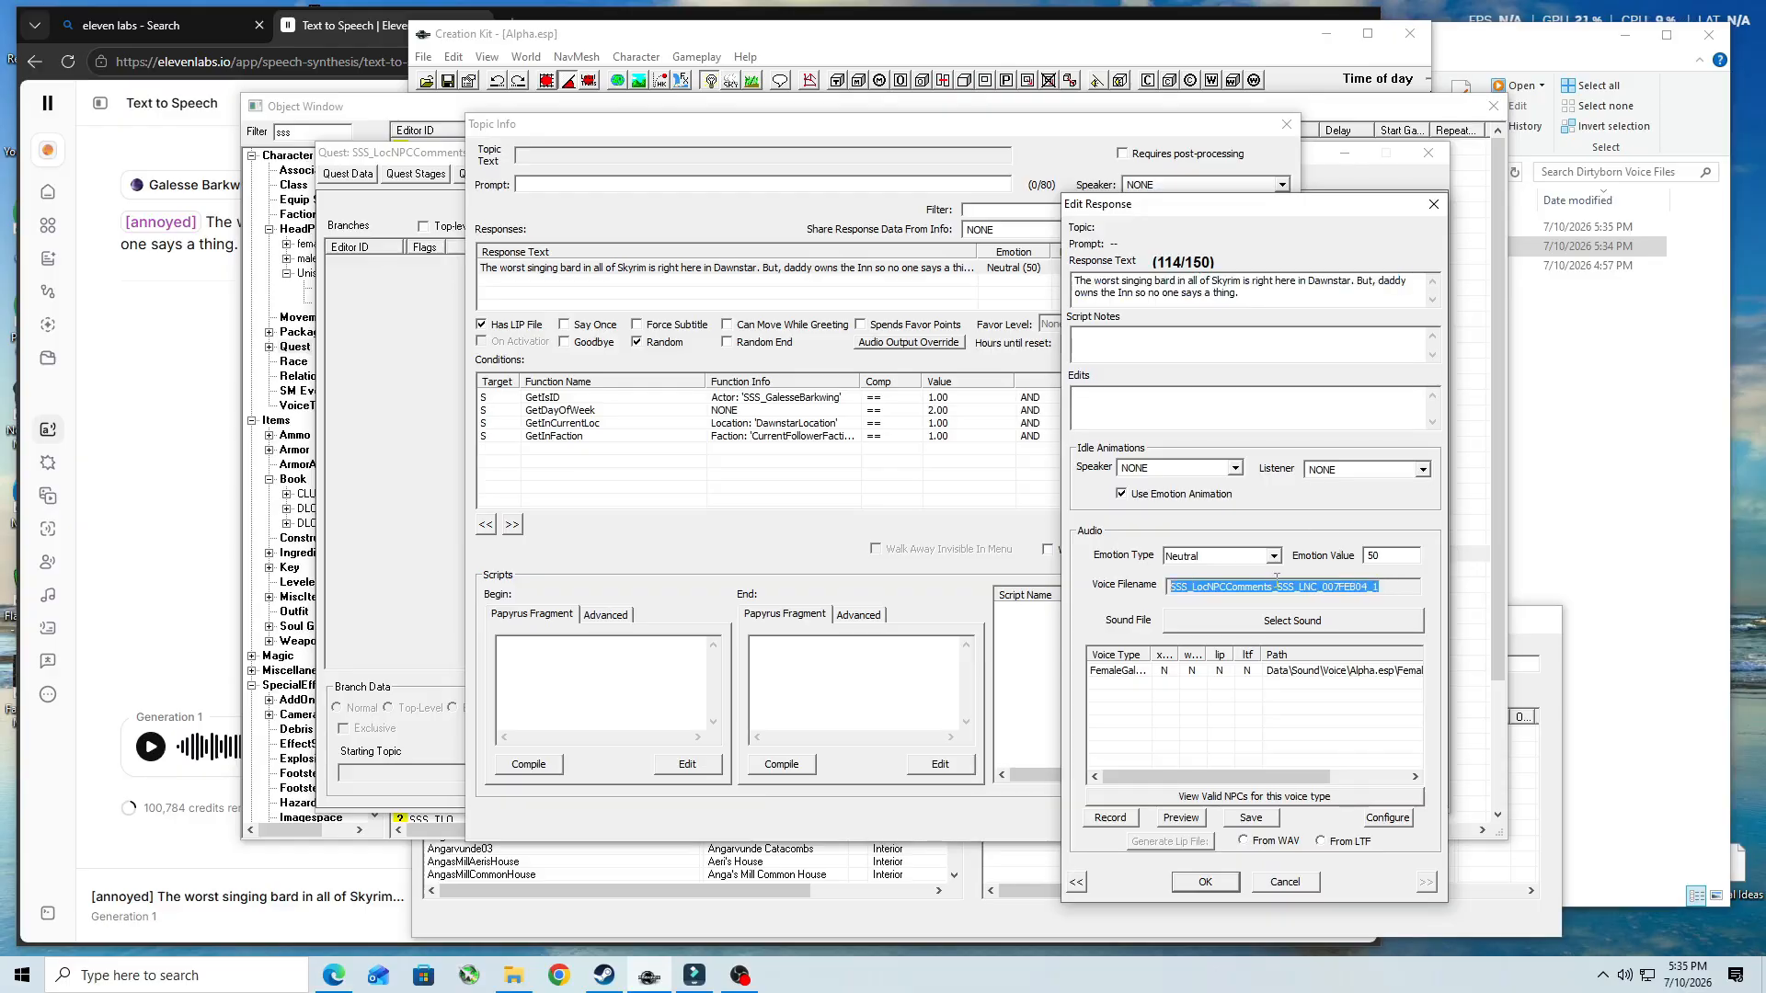
right_click(1280, 590)
left_click(1320, 639)
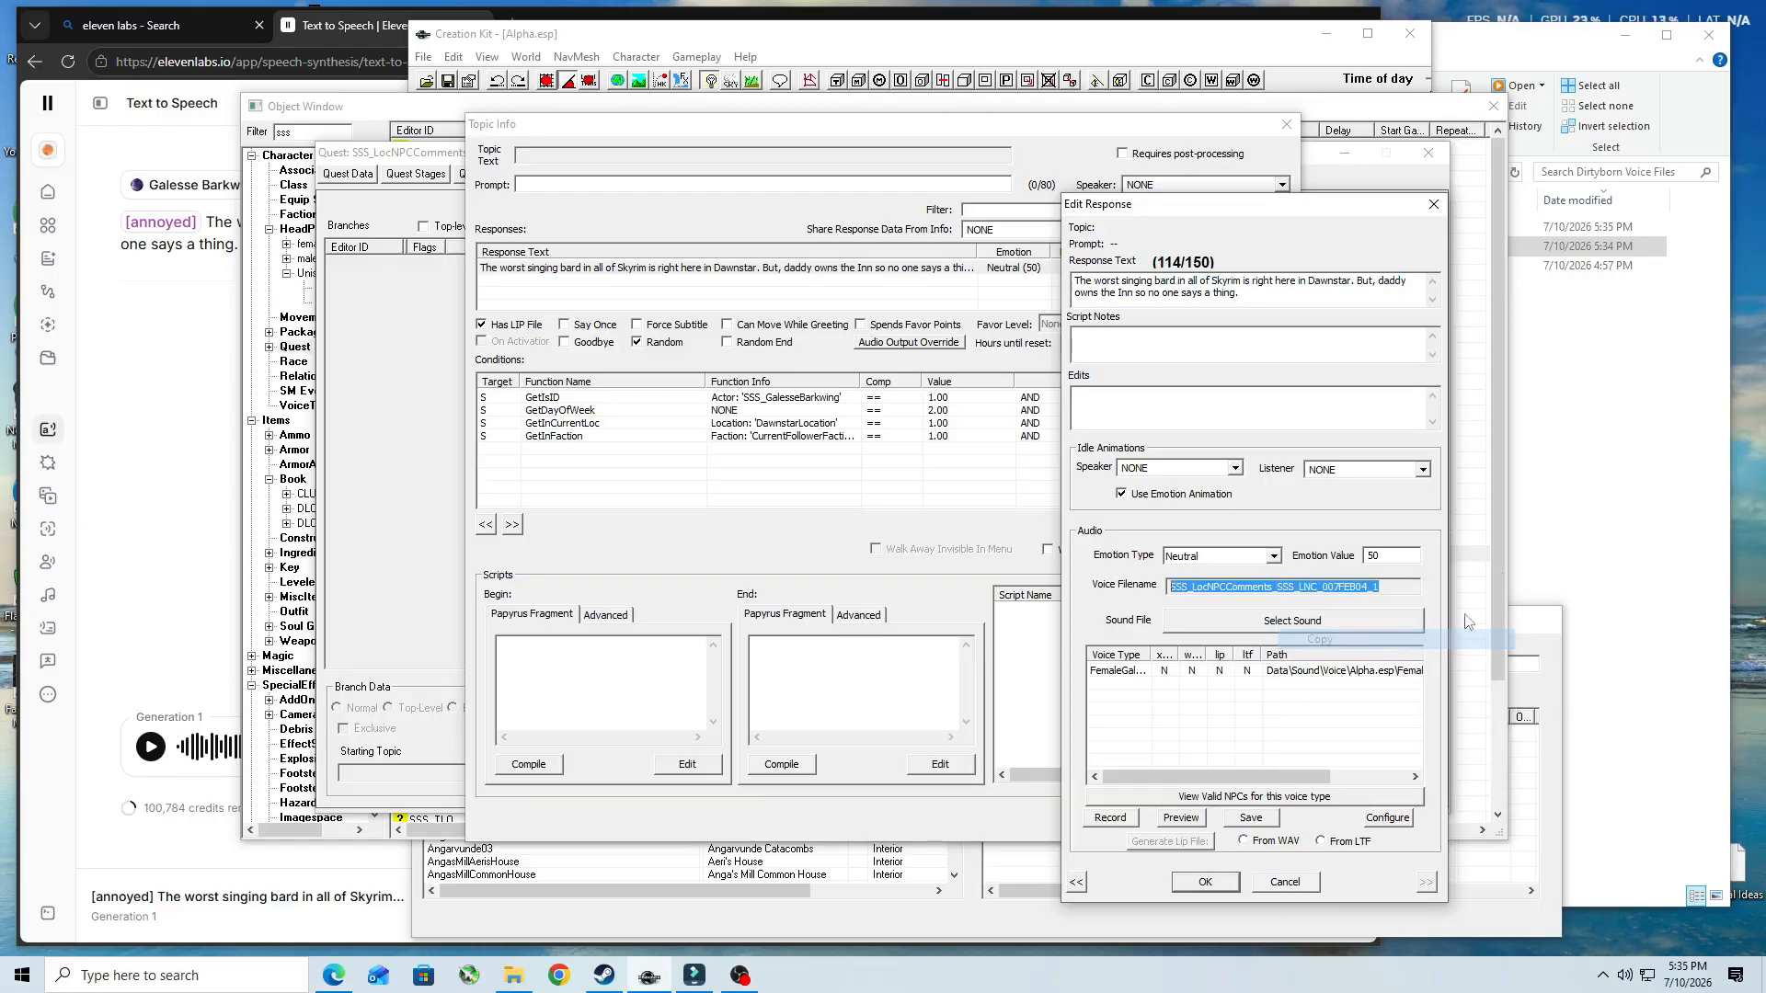
left_click(1533, 55)
left_click(1317, 230)
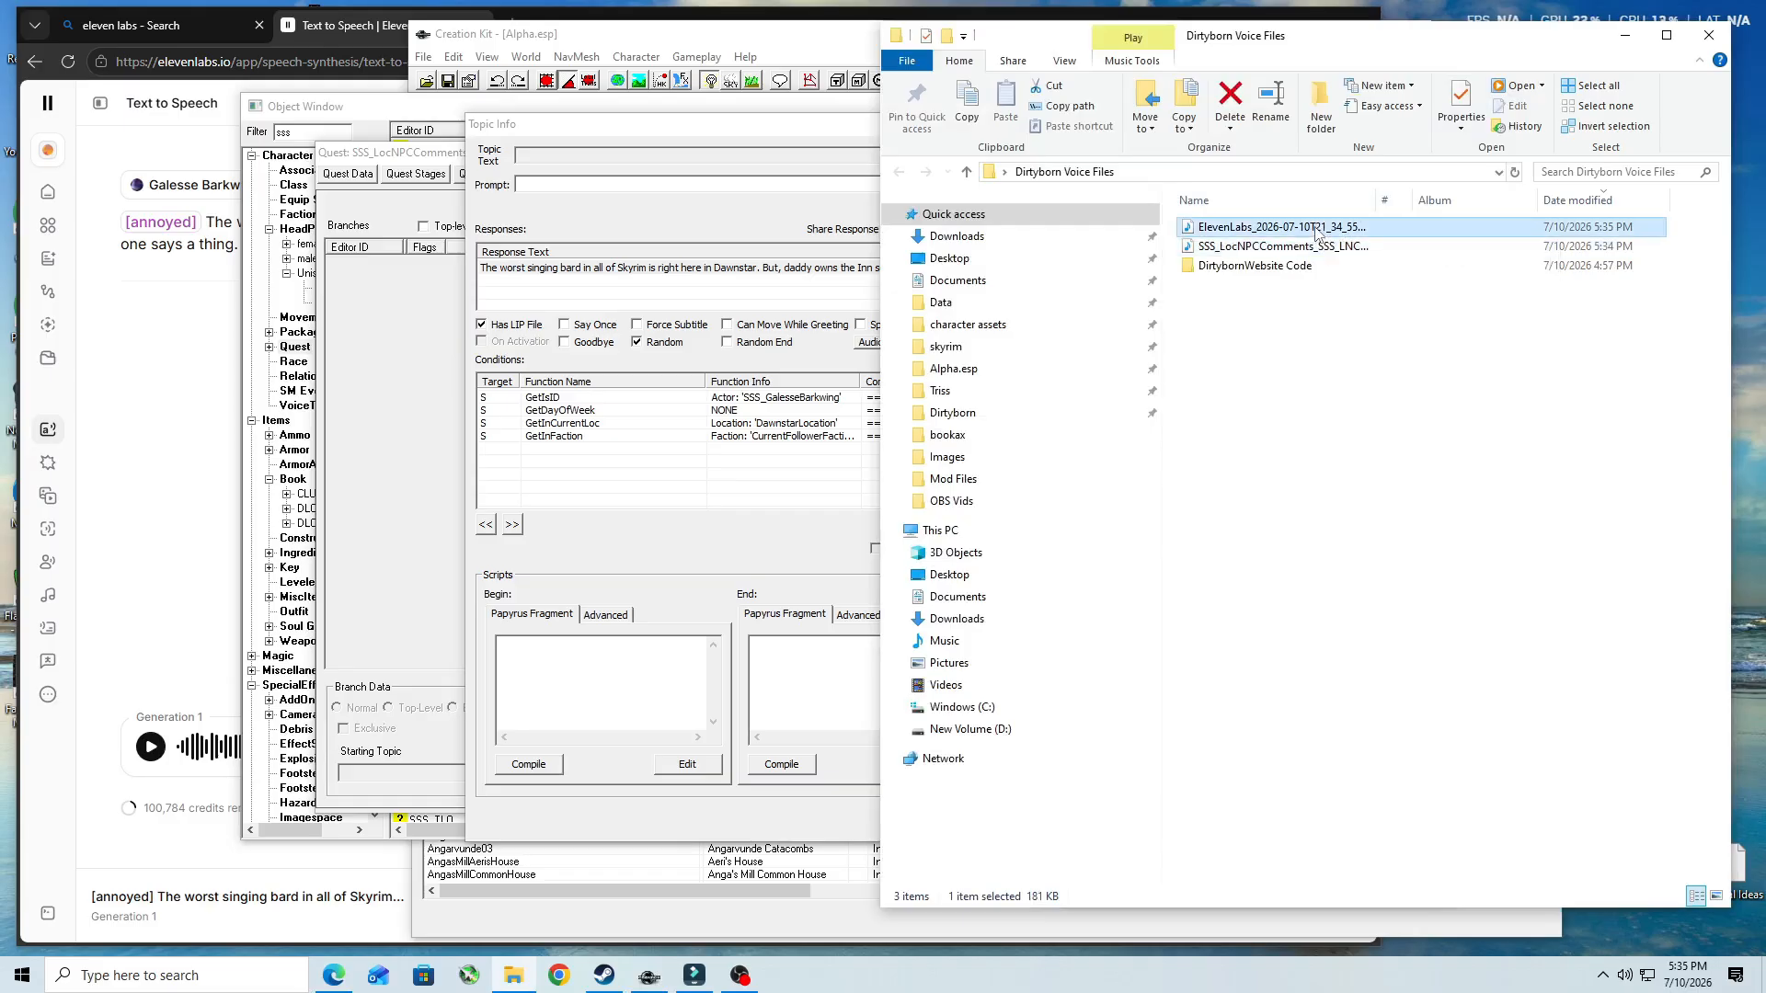
left_click(1317, 227)
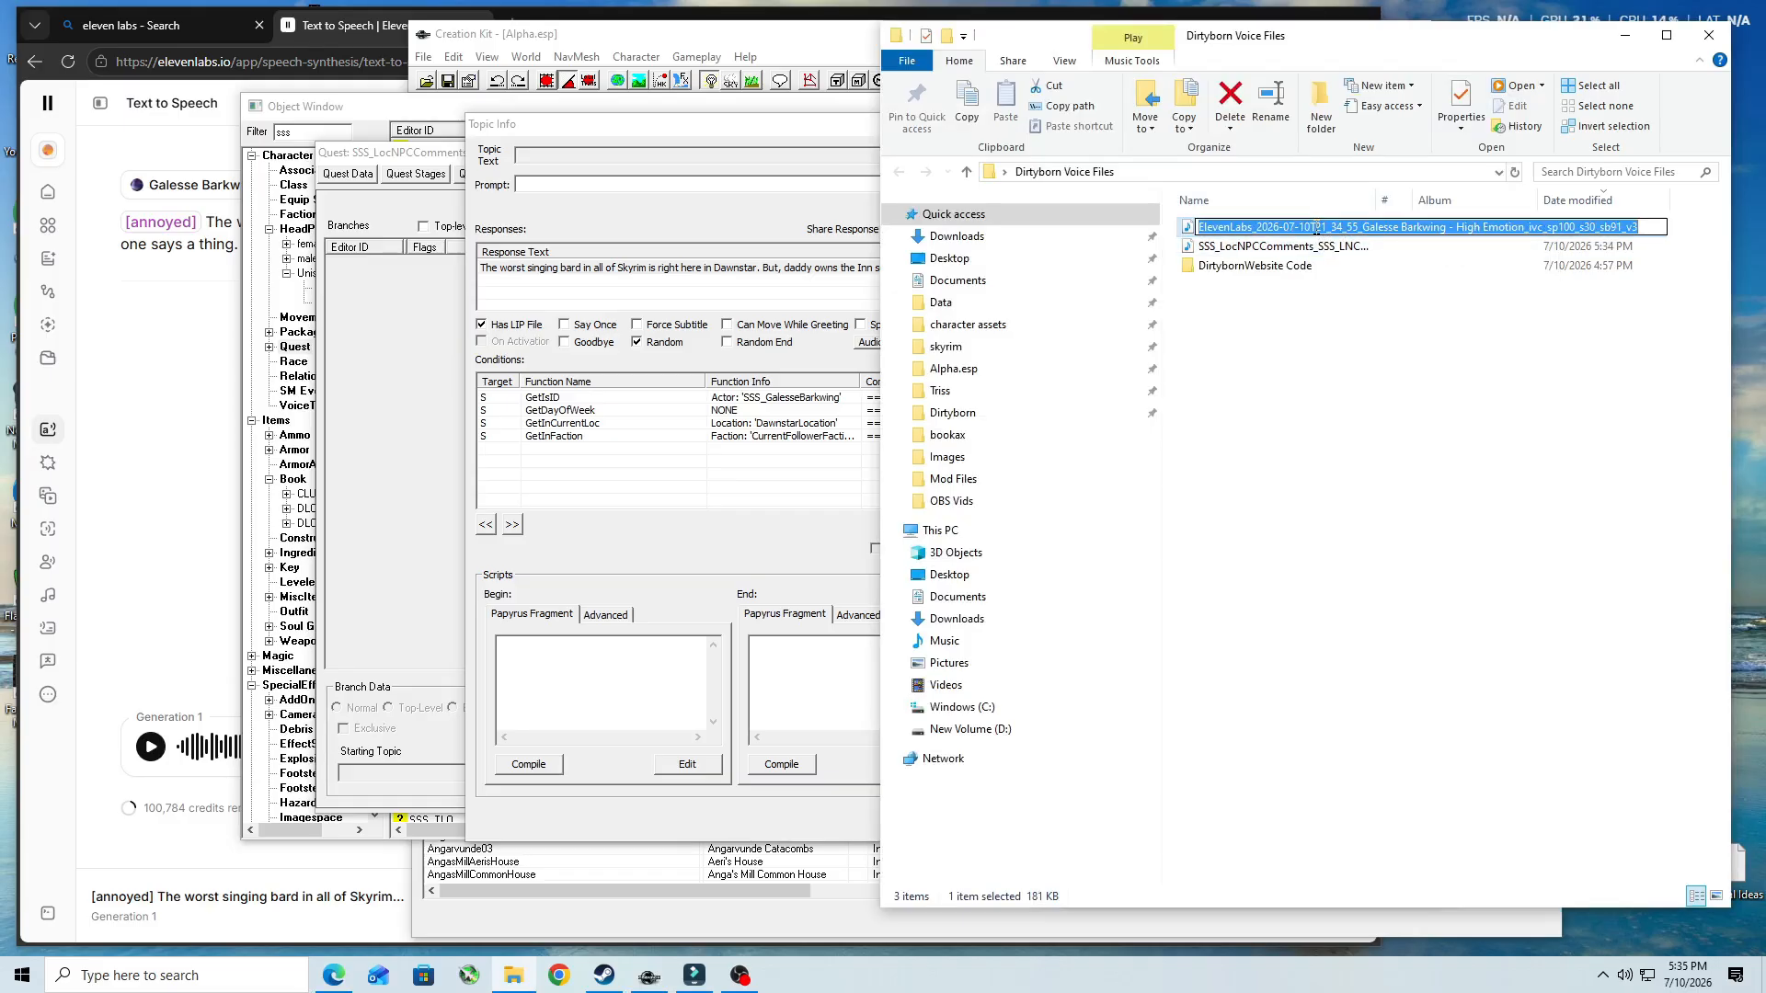
key("ctrl+v")
key("Return")
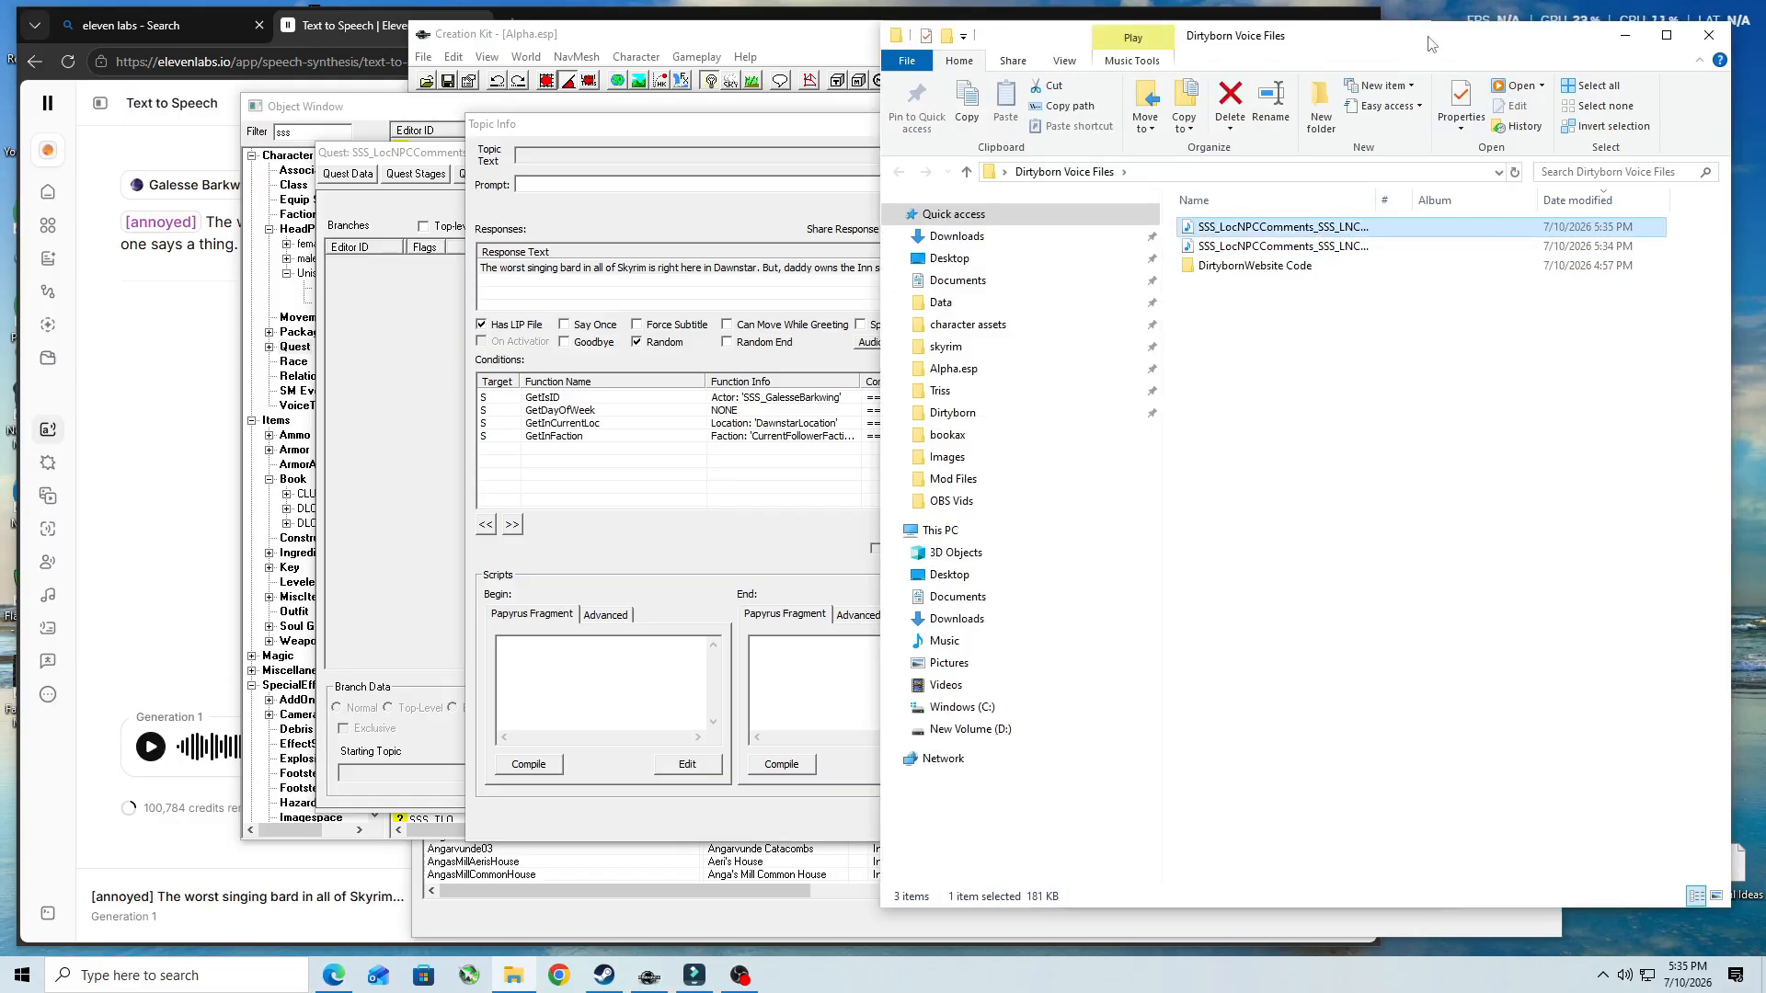
- In ElevenLabs, change the bard line's tag to [whisper], lowercase "the", remove the comma after "But", and generate the speech
left_click(355, 27)
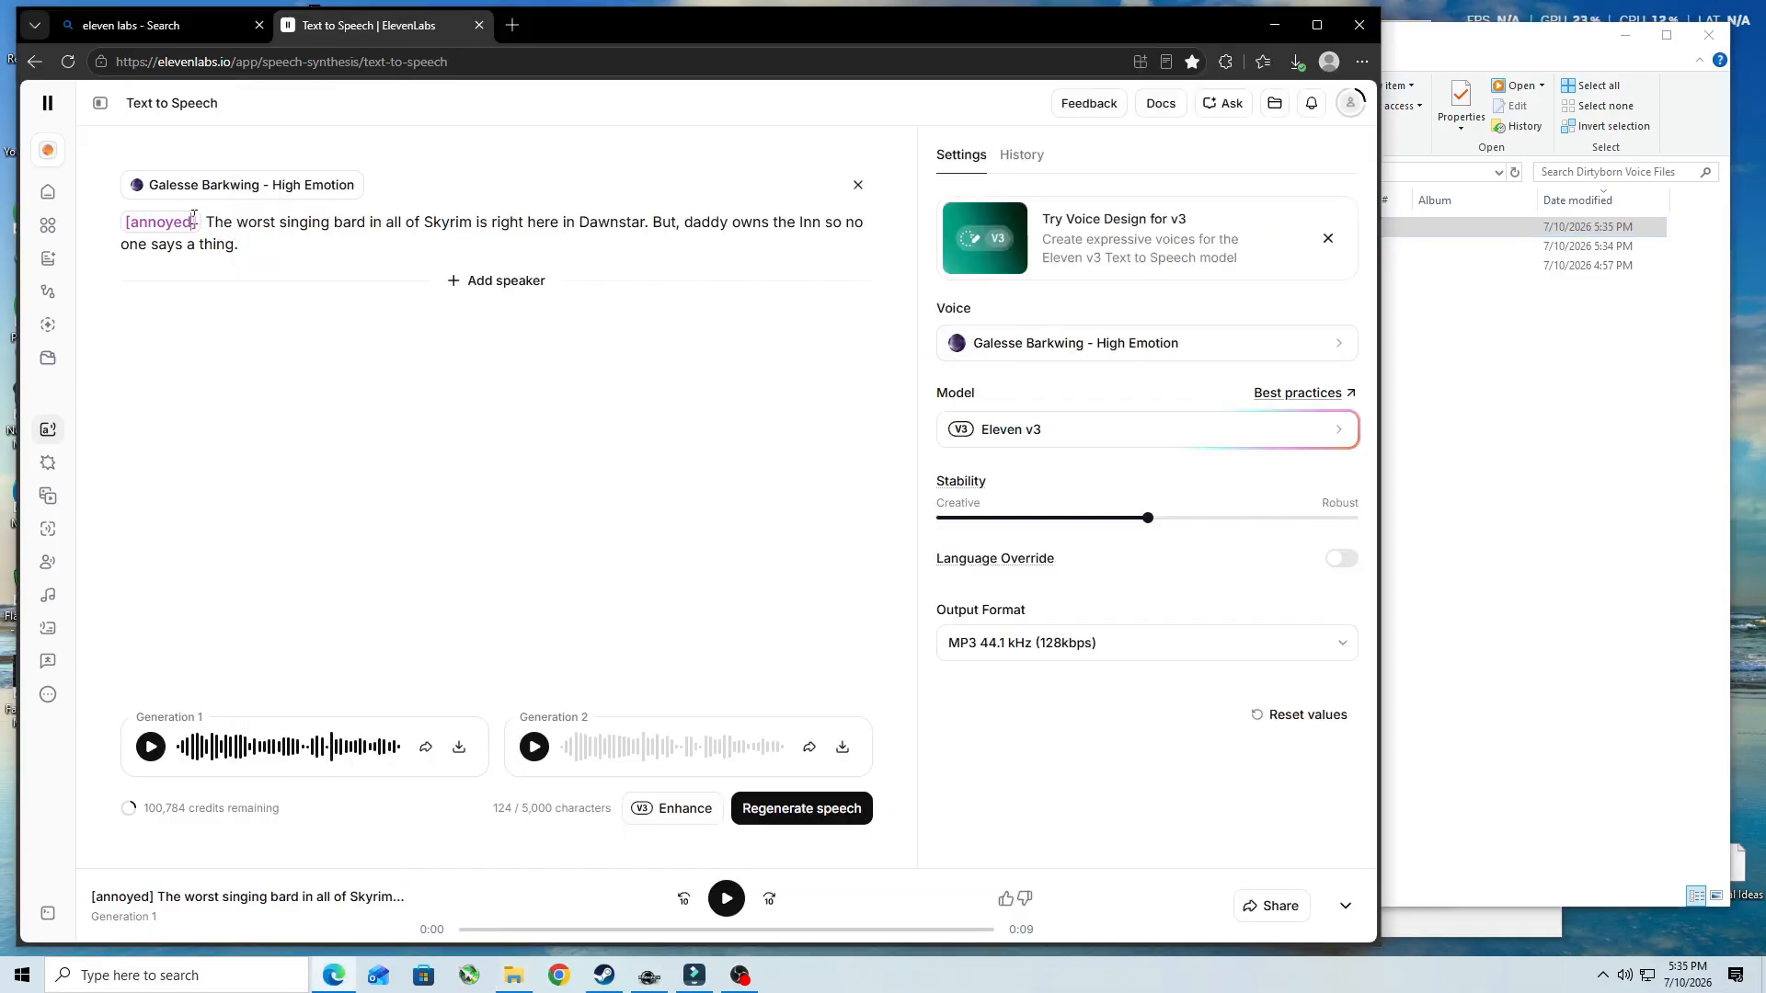
left_click_drag(193, 221, 138, 223)
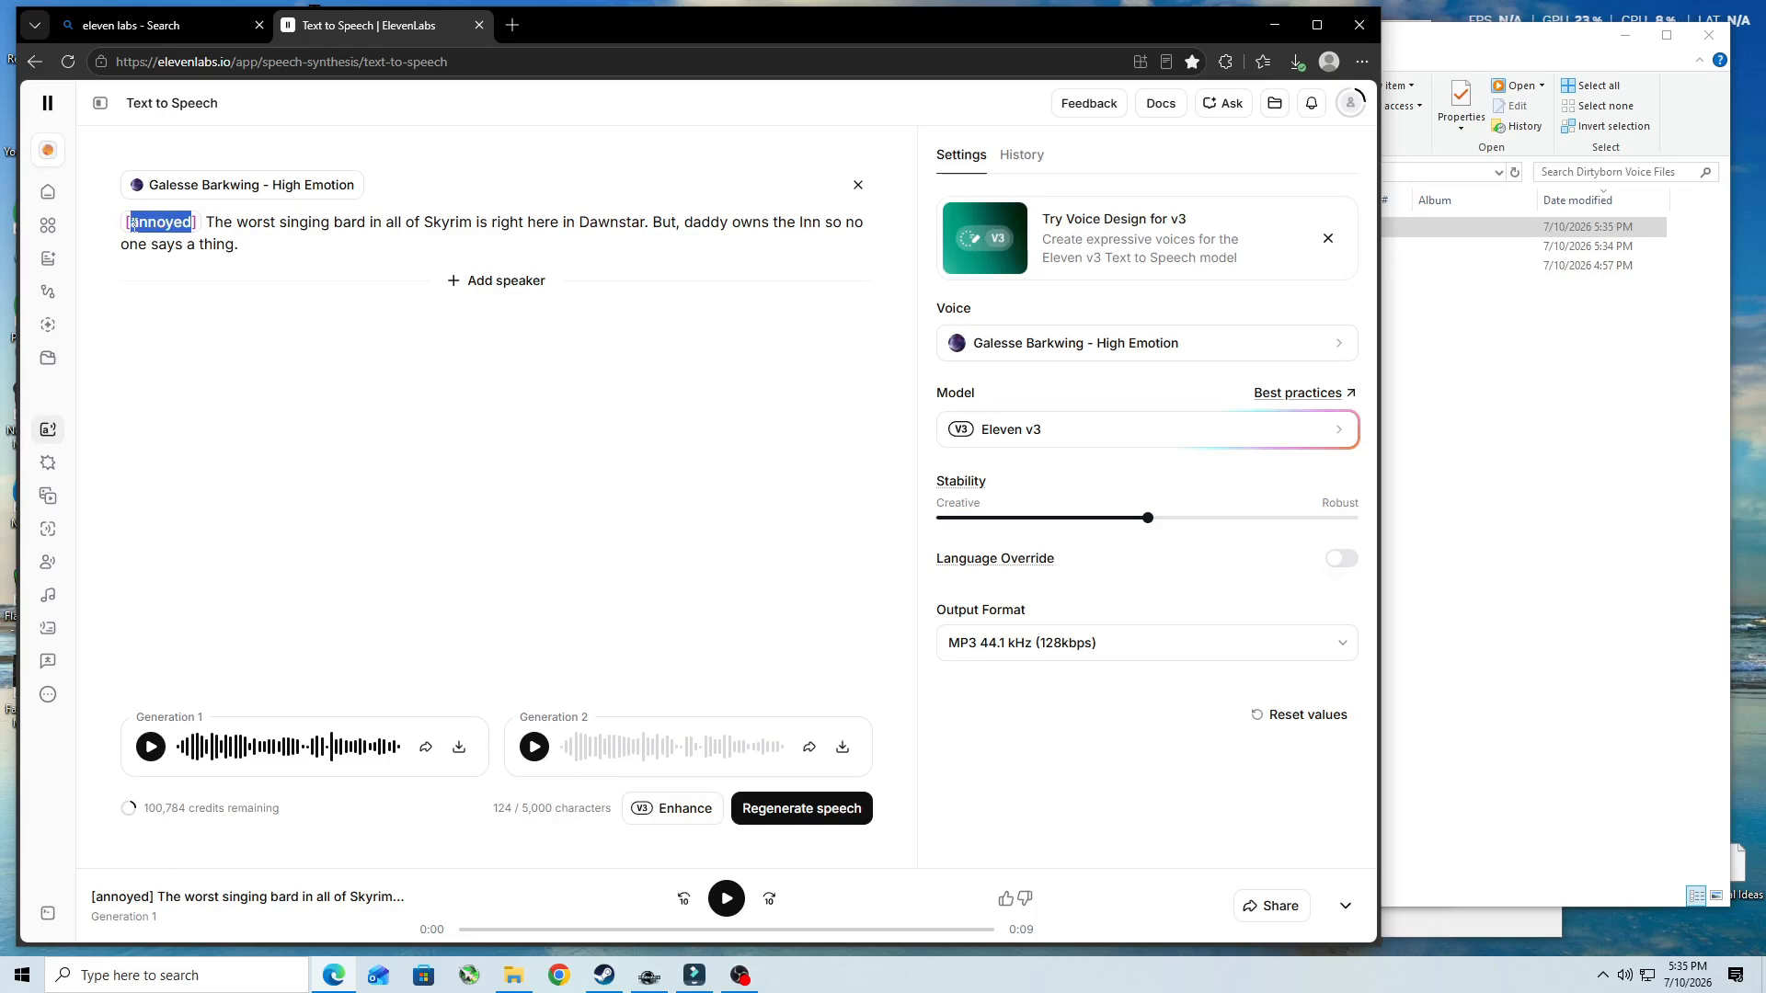
type("whisp")
type("er")
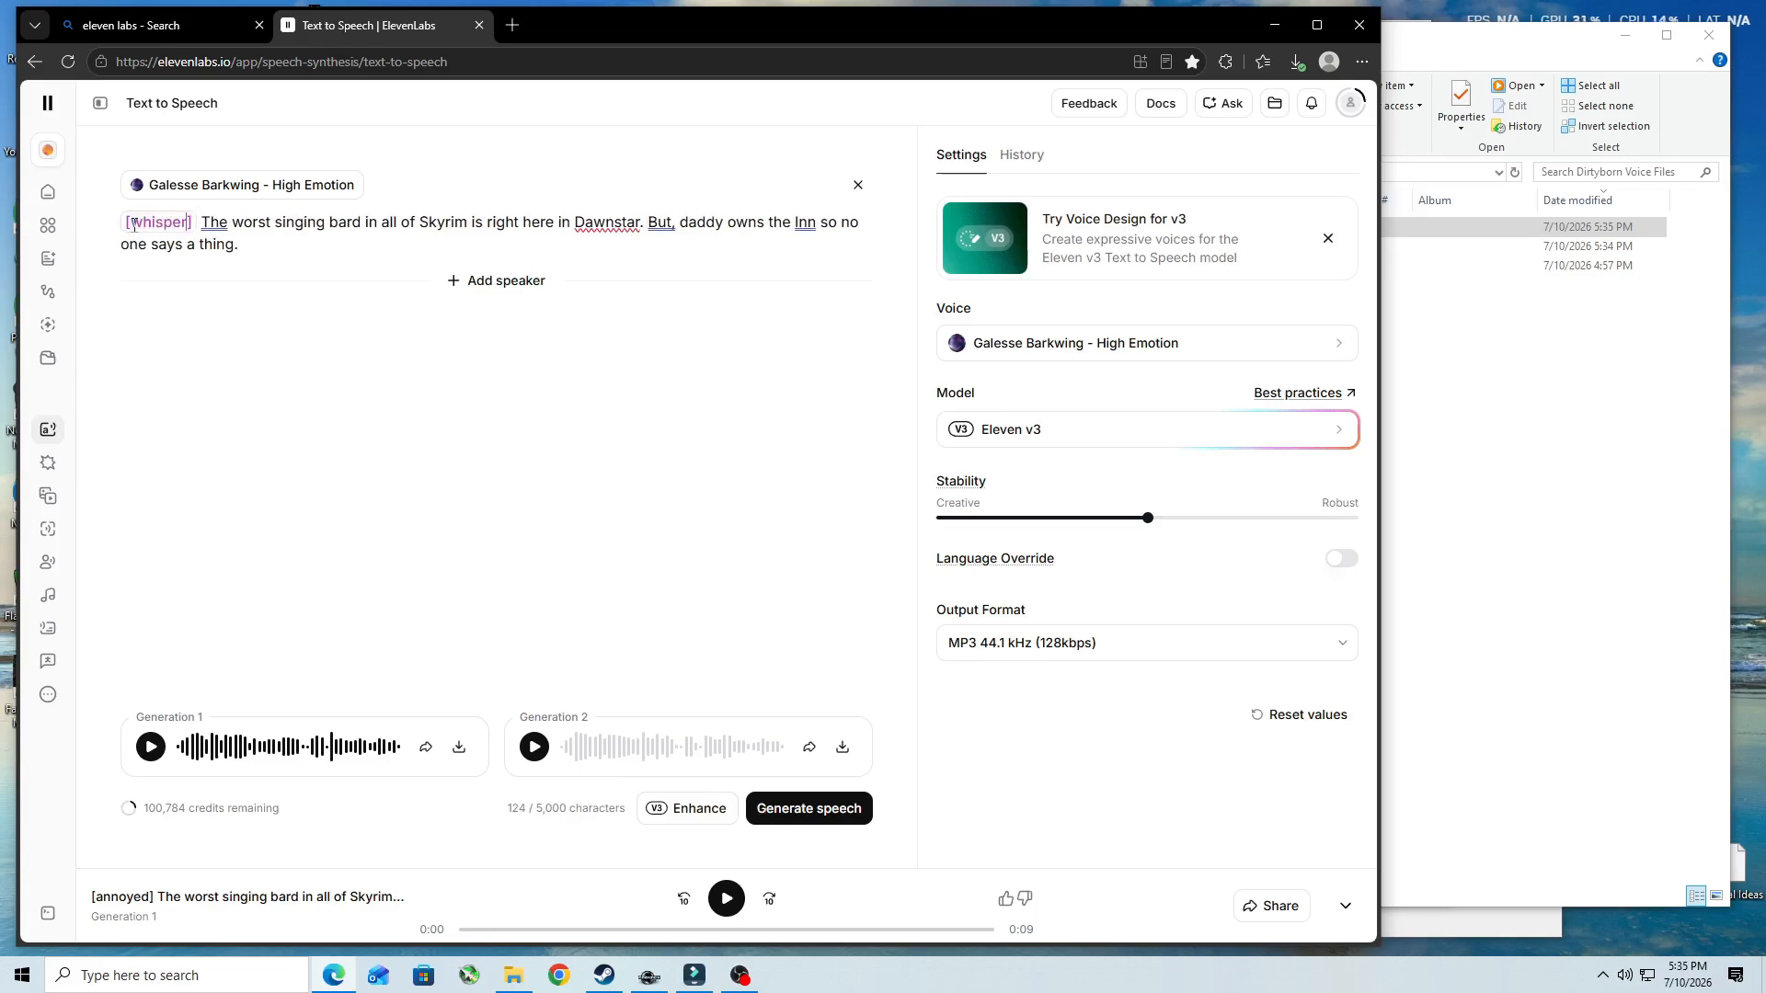
left_click(213, 223)
left_click(236, 309)
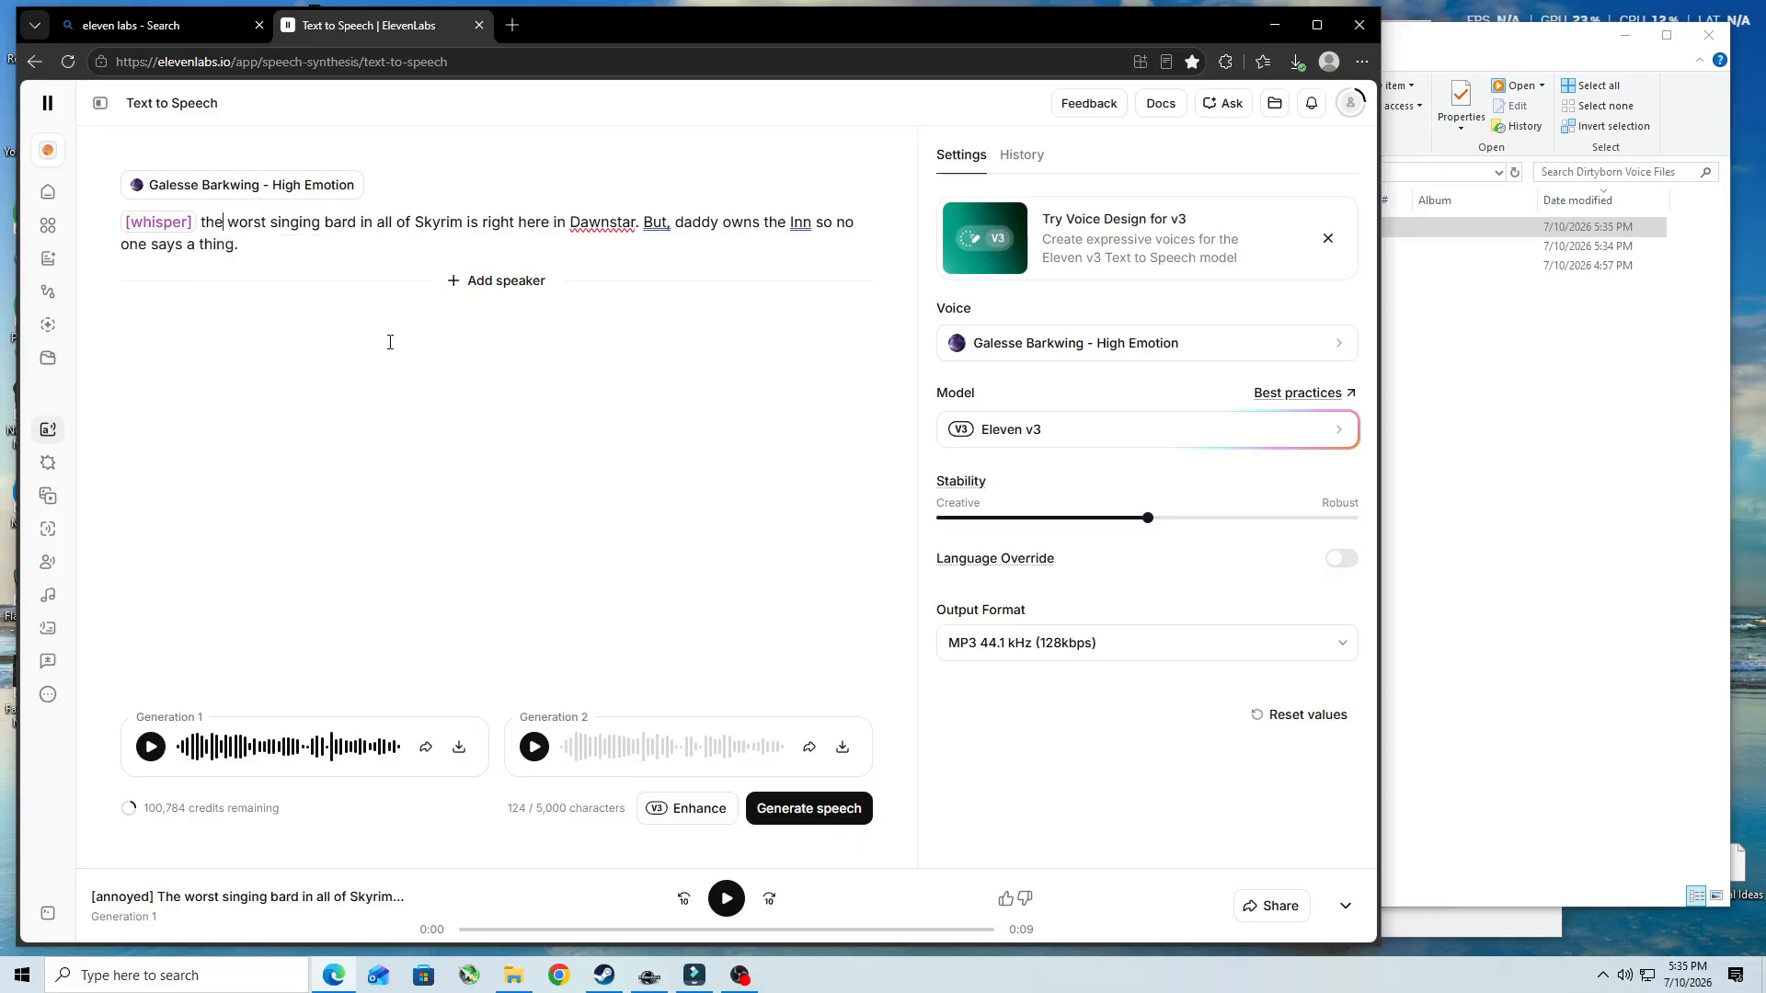
left_click(657, 222)
left_click(676, 307)
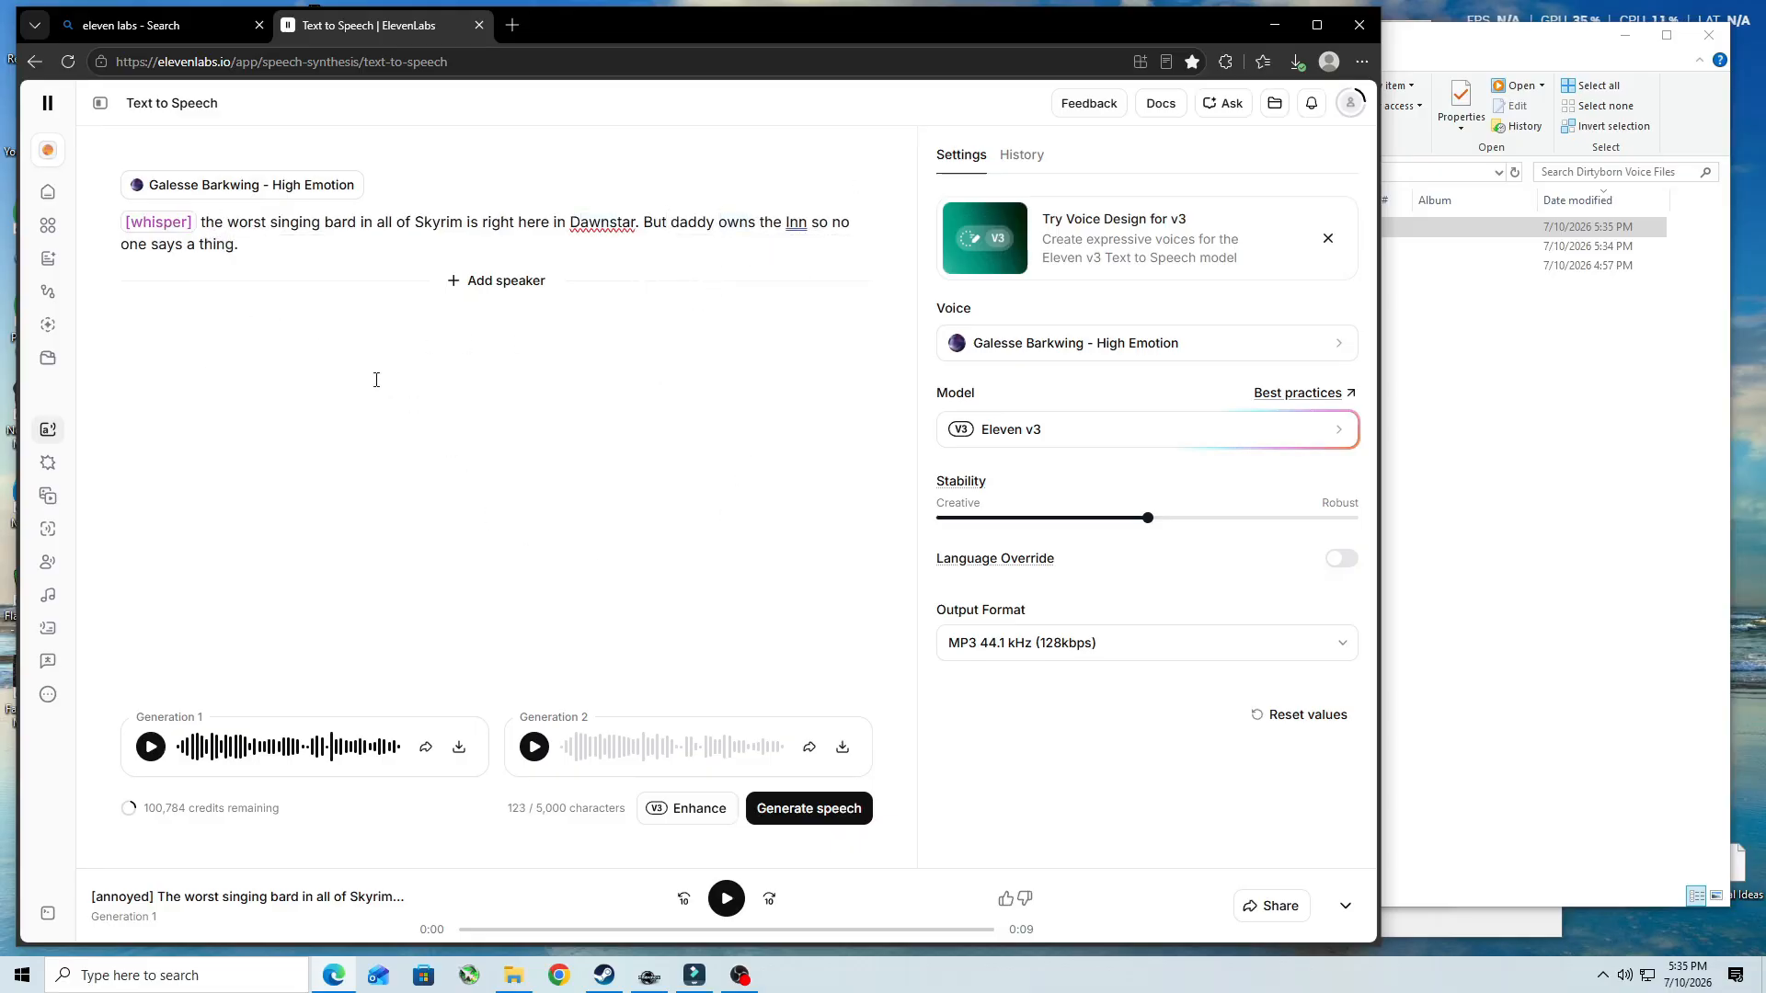
left_click(808, 818)
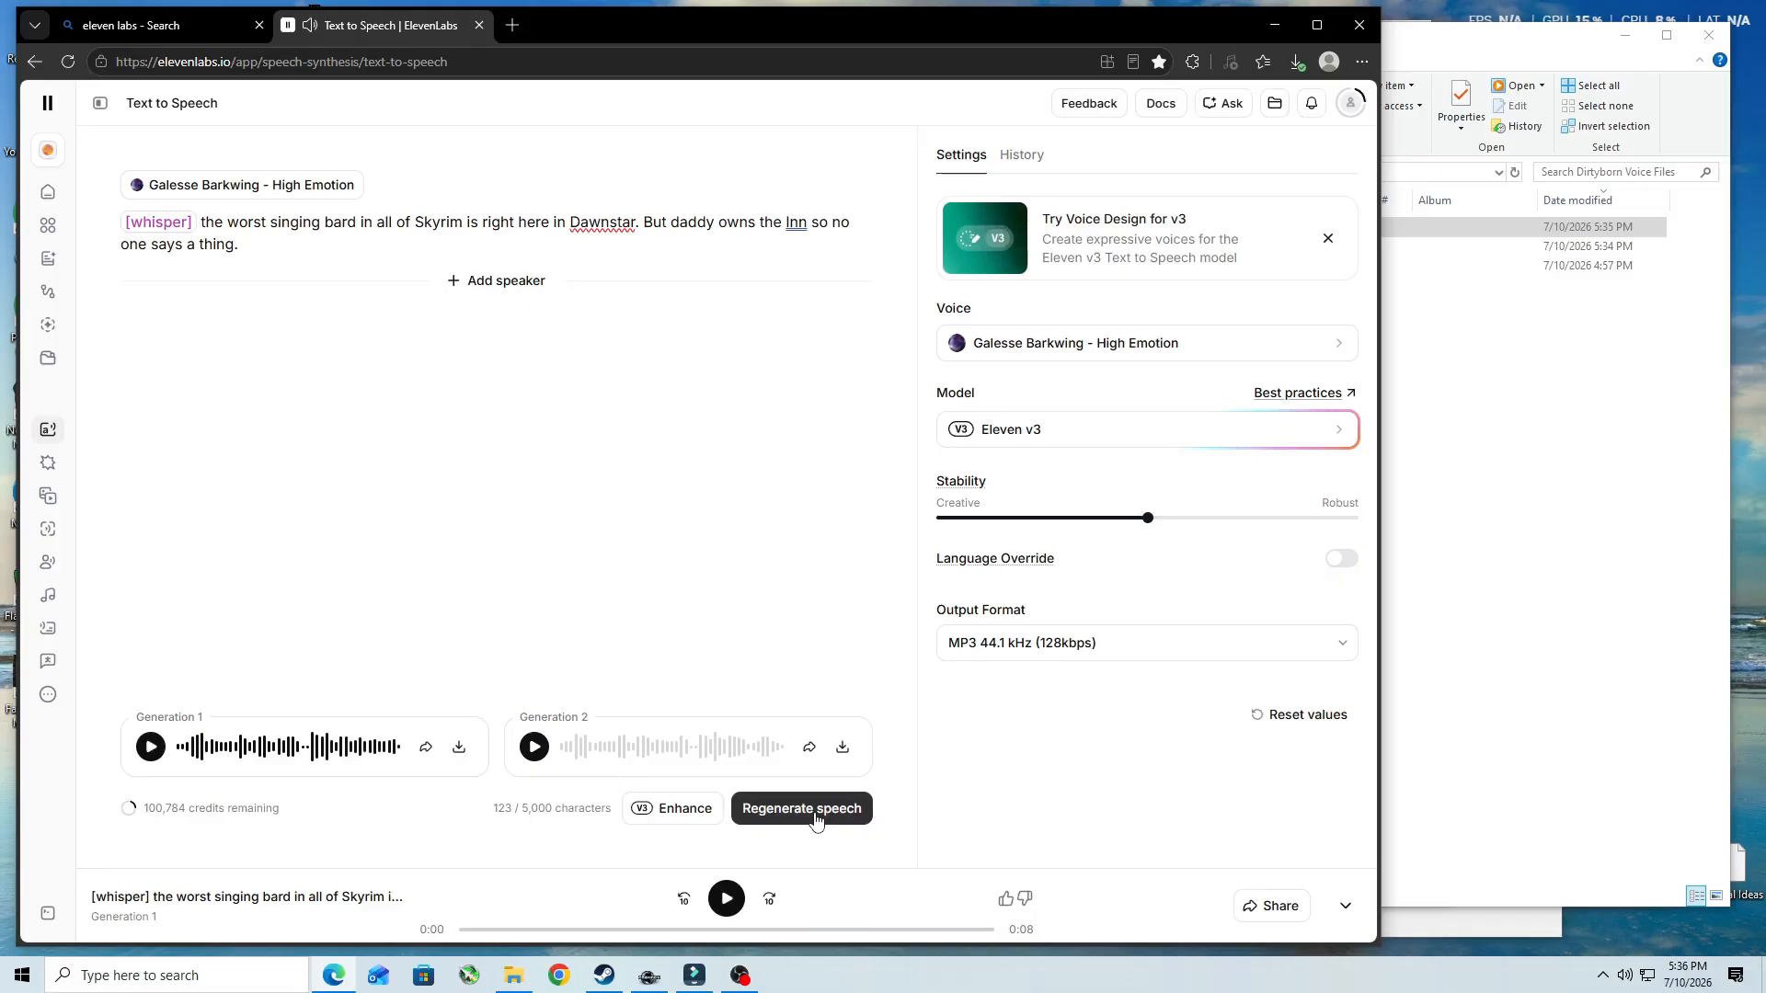
- Return to Creation Kit and close the bard line's response and topic info, accepting both
left_click(648, 976)
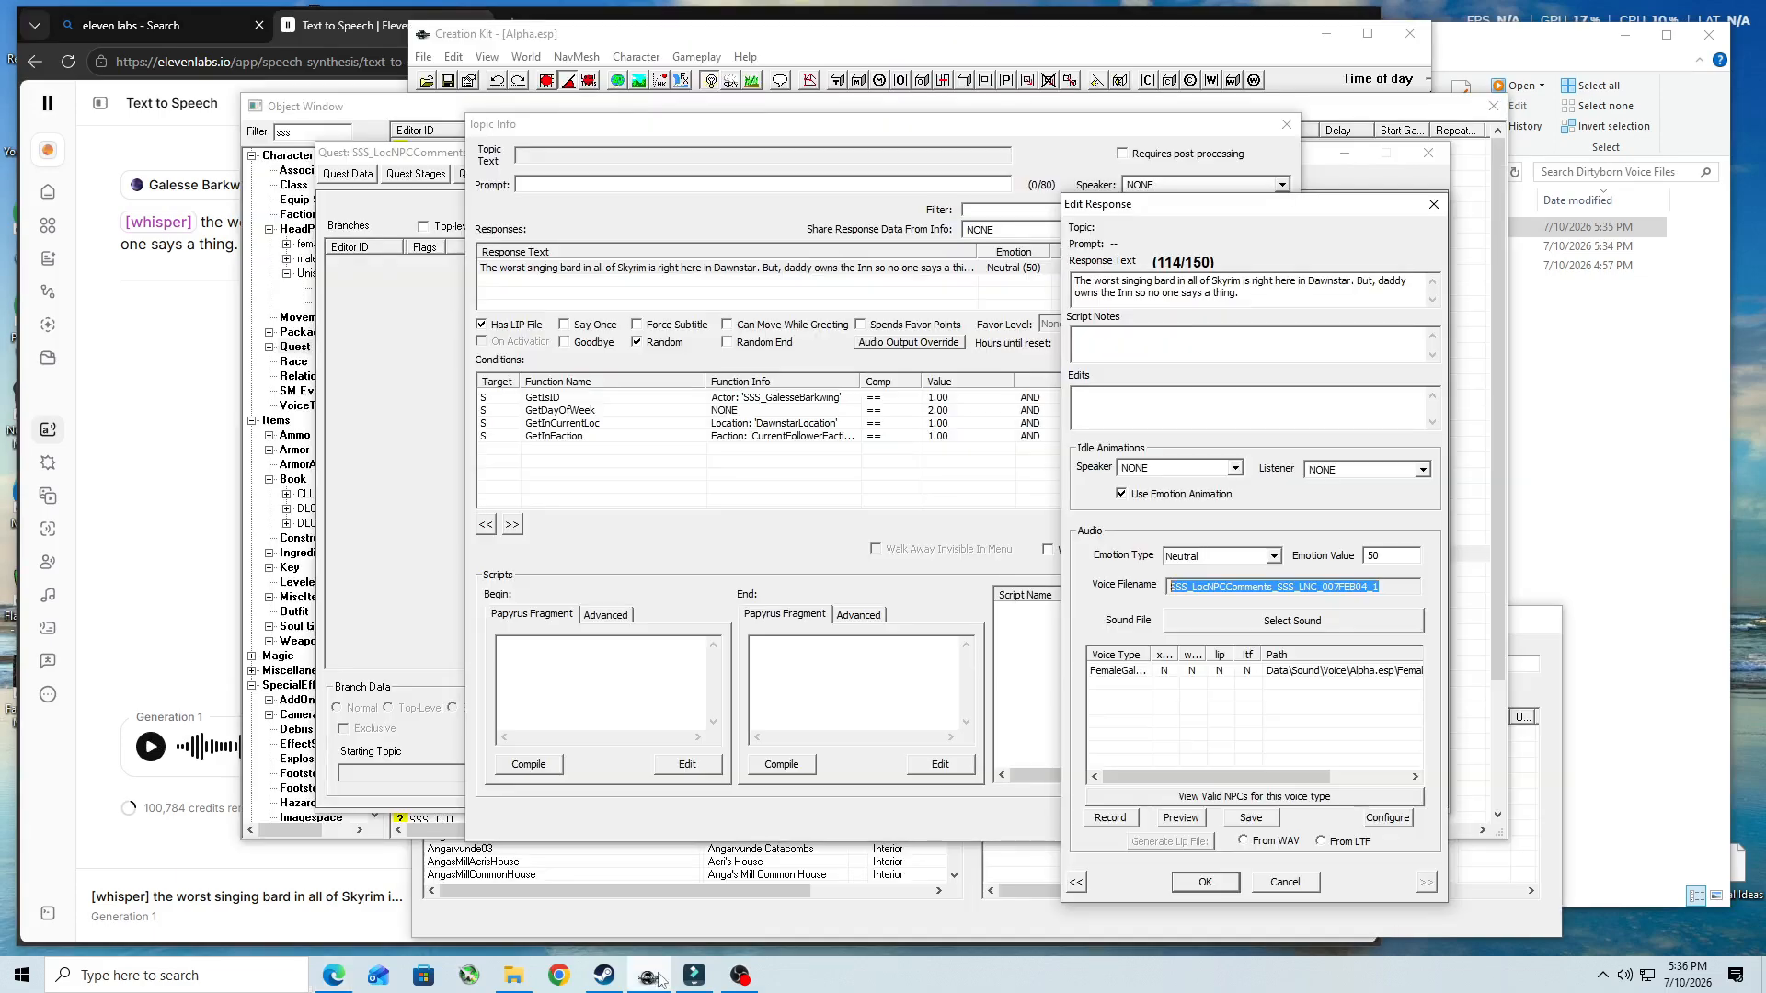
left_click(1204, 881)
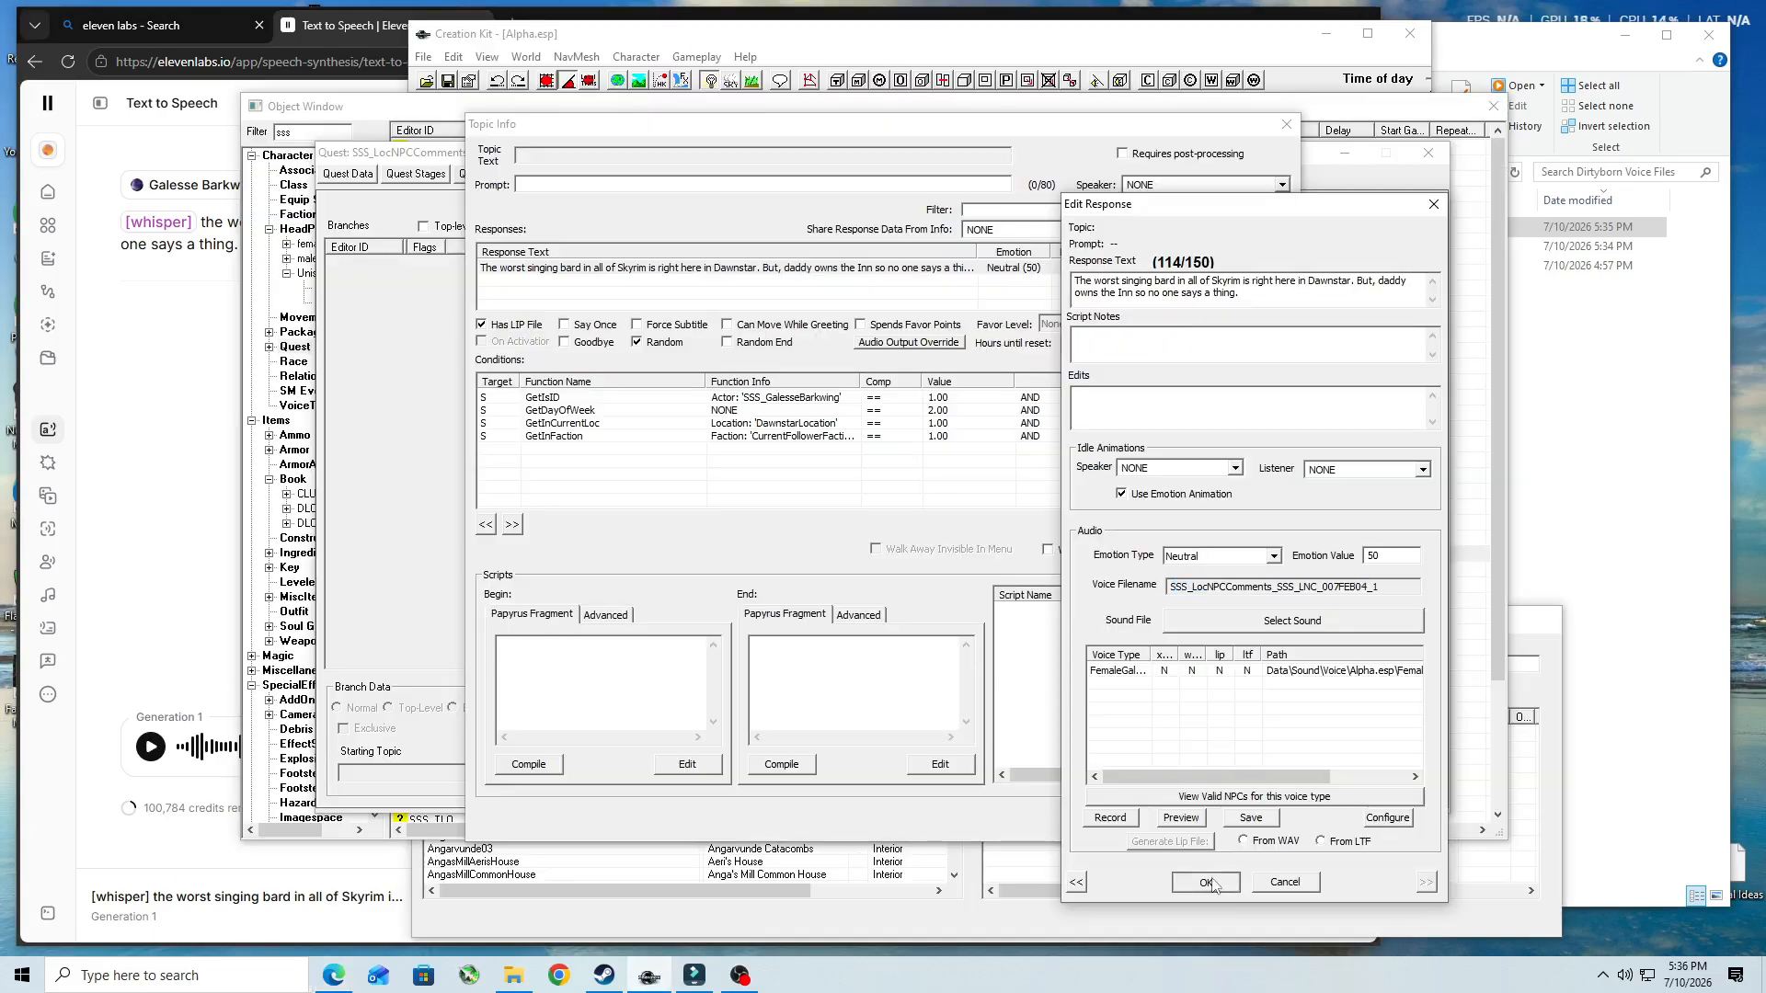
left_click(1167, 813)
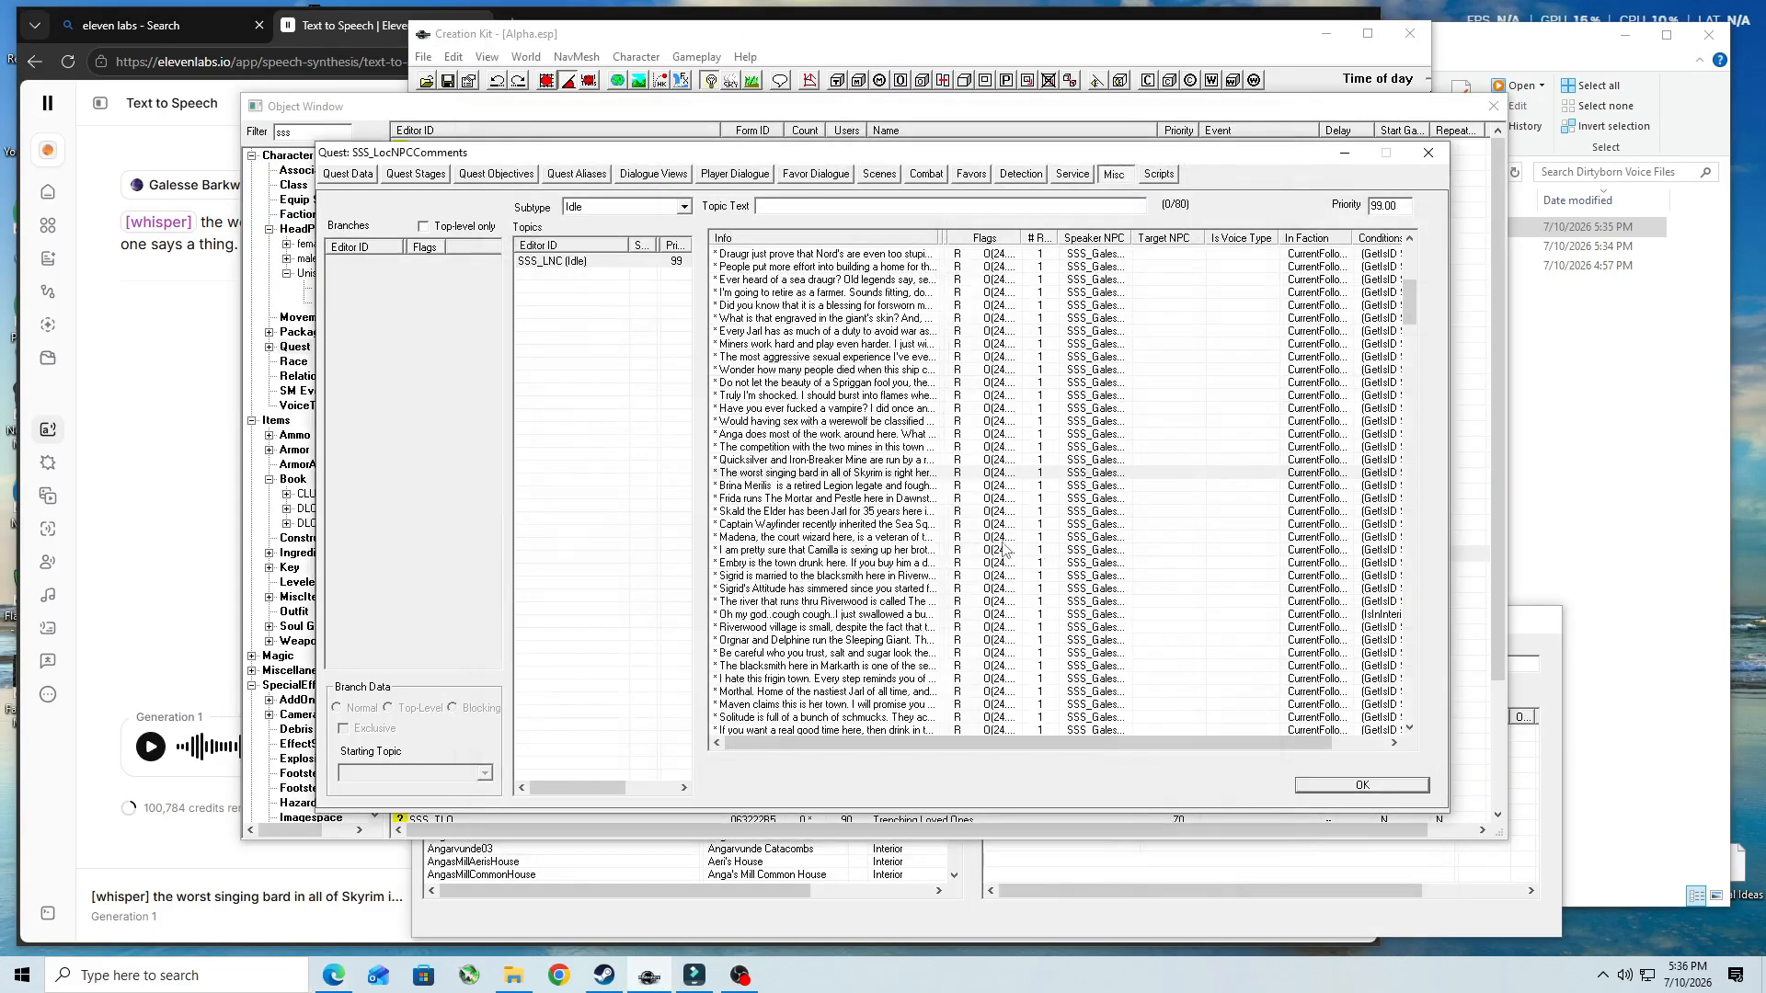
- Copy the response text of the "Brina Merilis is a retired Legion legate" topic and replace the ElevenLabs script with it
double_click(895, 485)
double_click(831, 268)
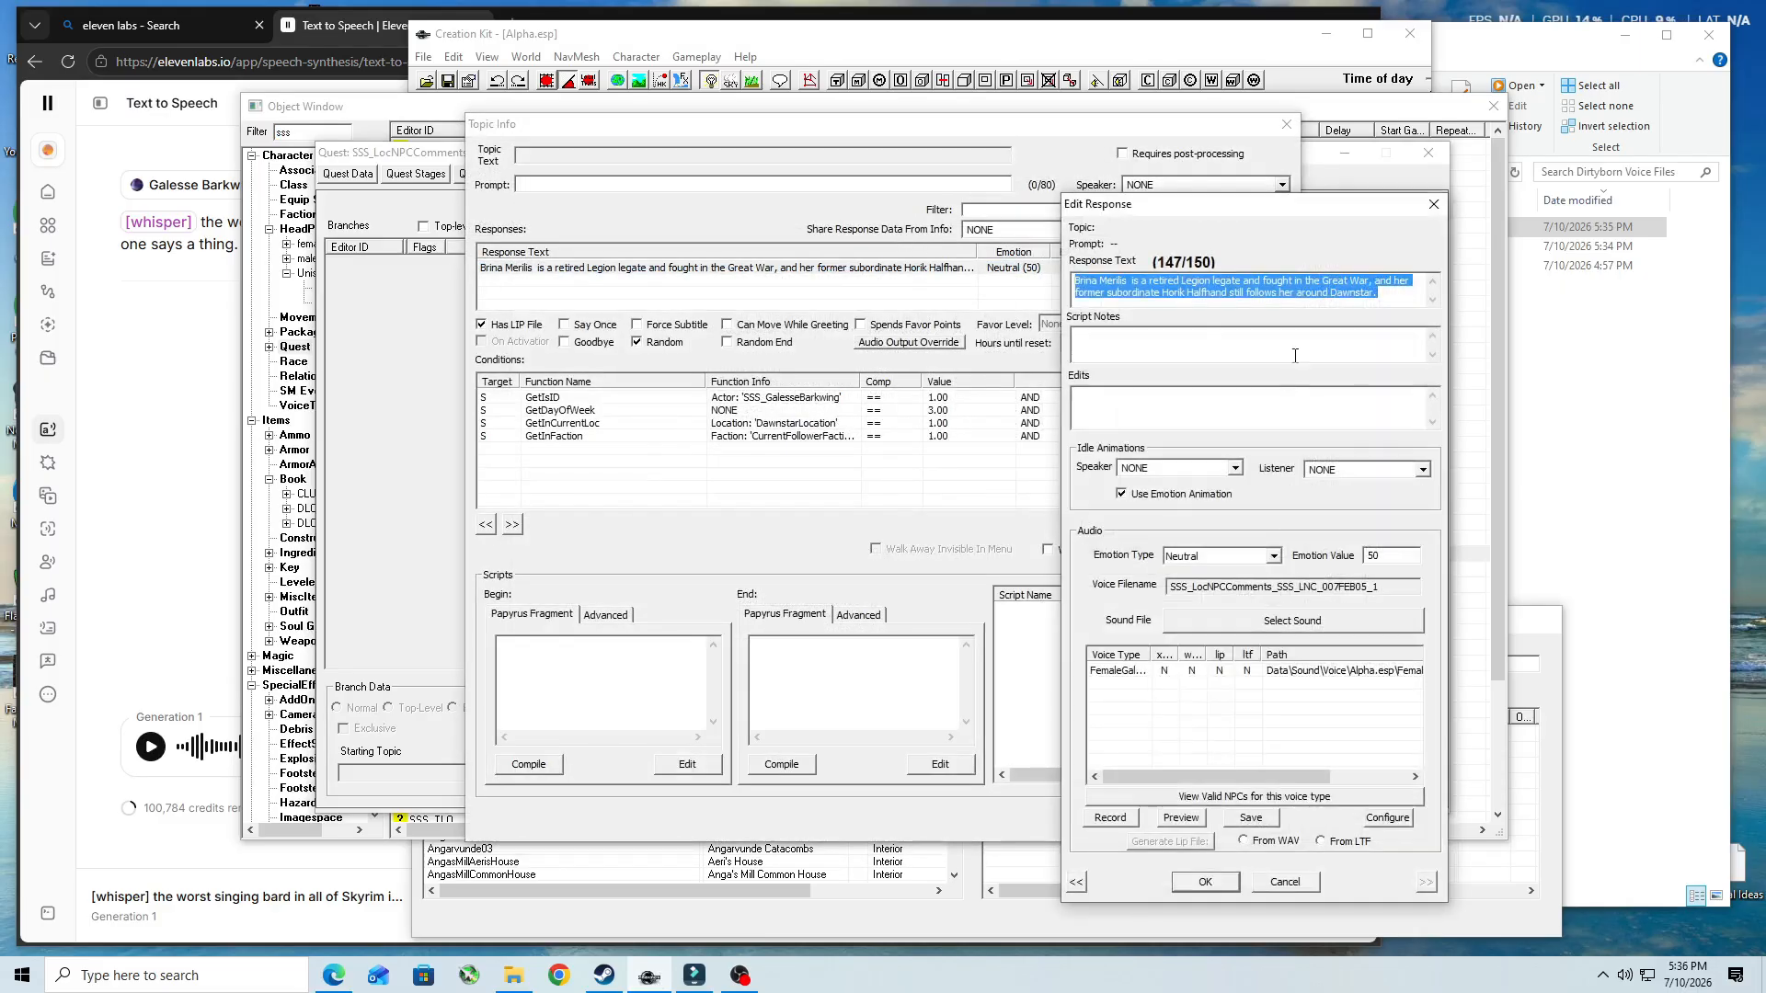
right_click(1200, 290)
left_click(1242, 345)
left_click(121, 299)
left_click_drag(264, 259, 80, 208)
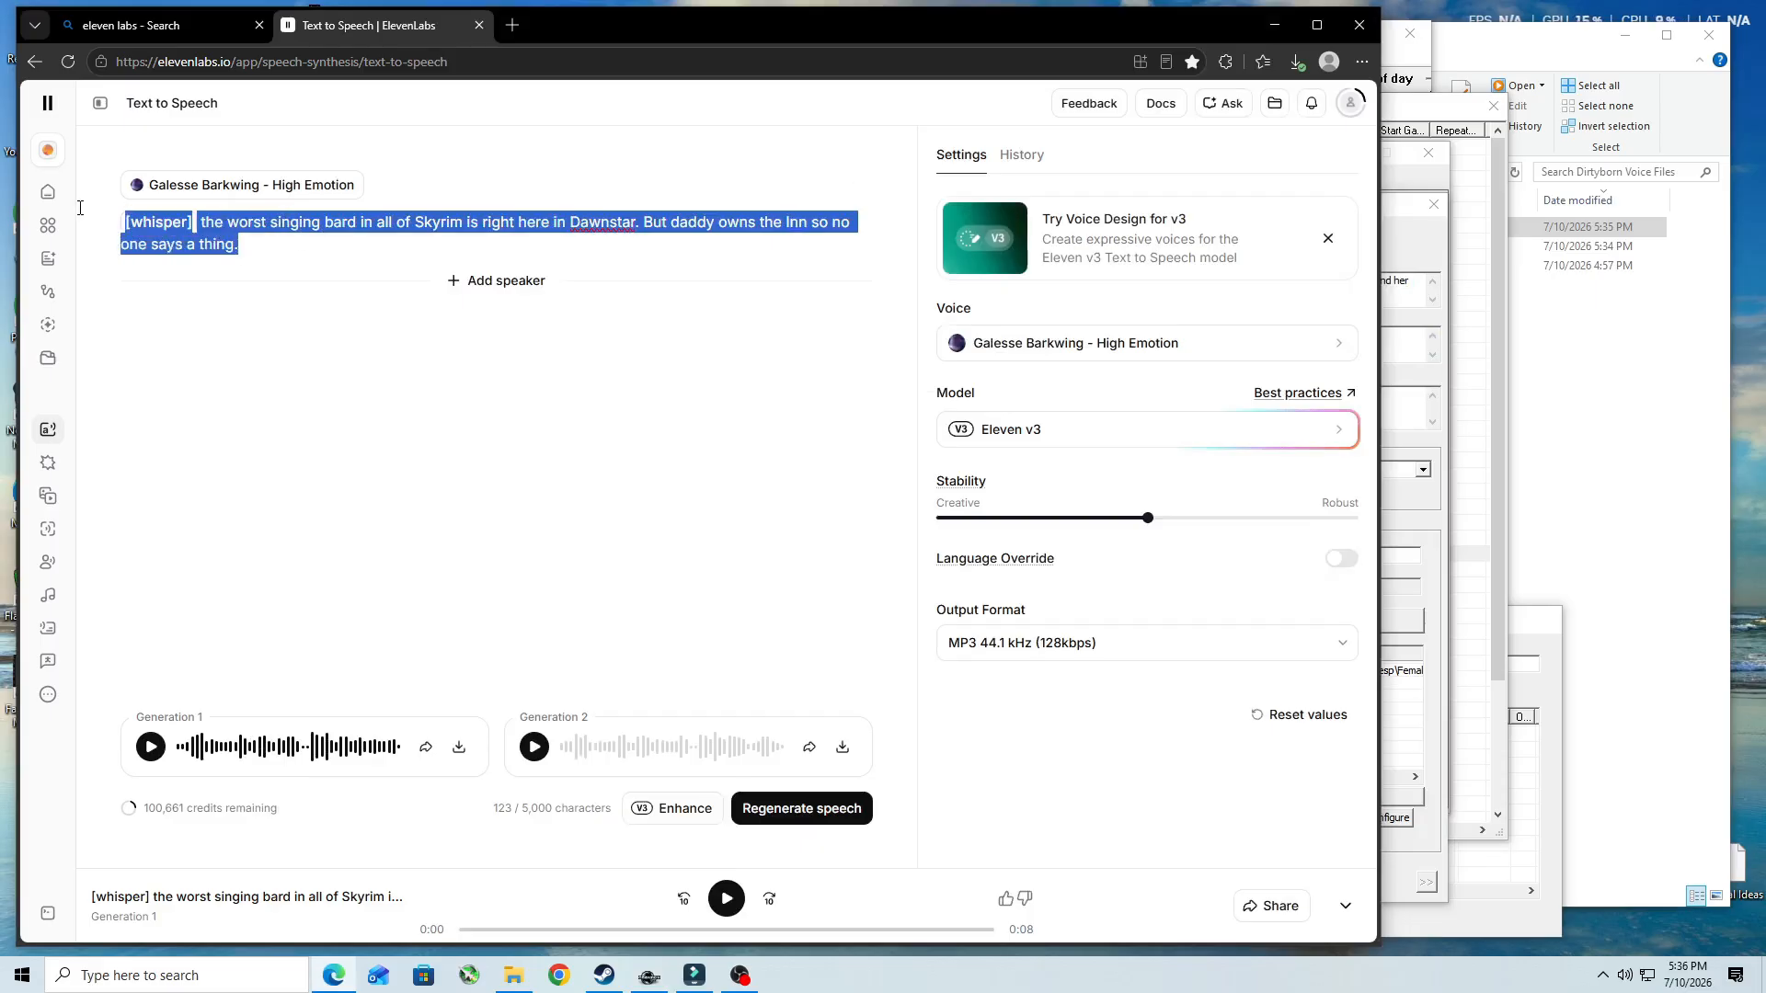
key("ctrl+v")
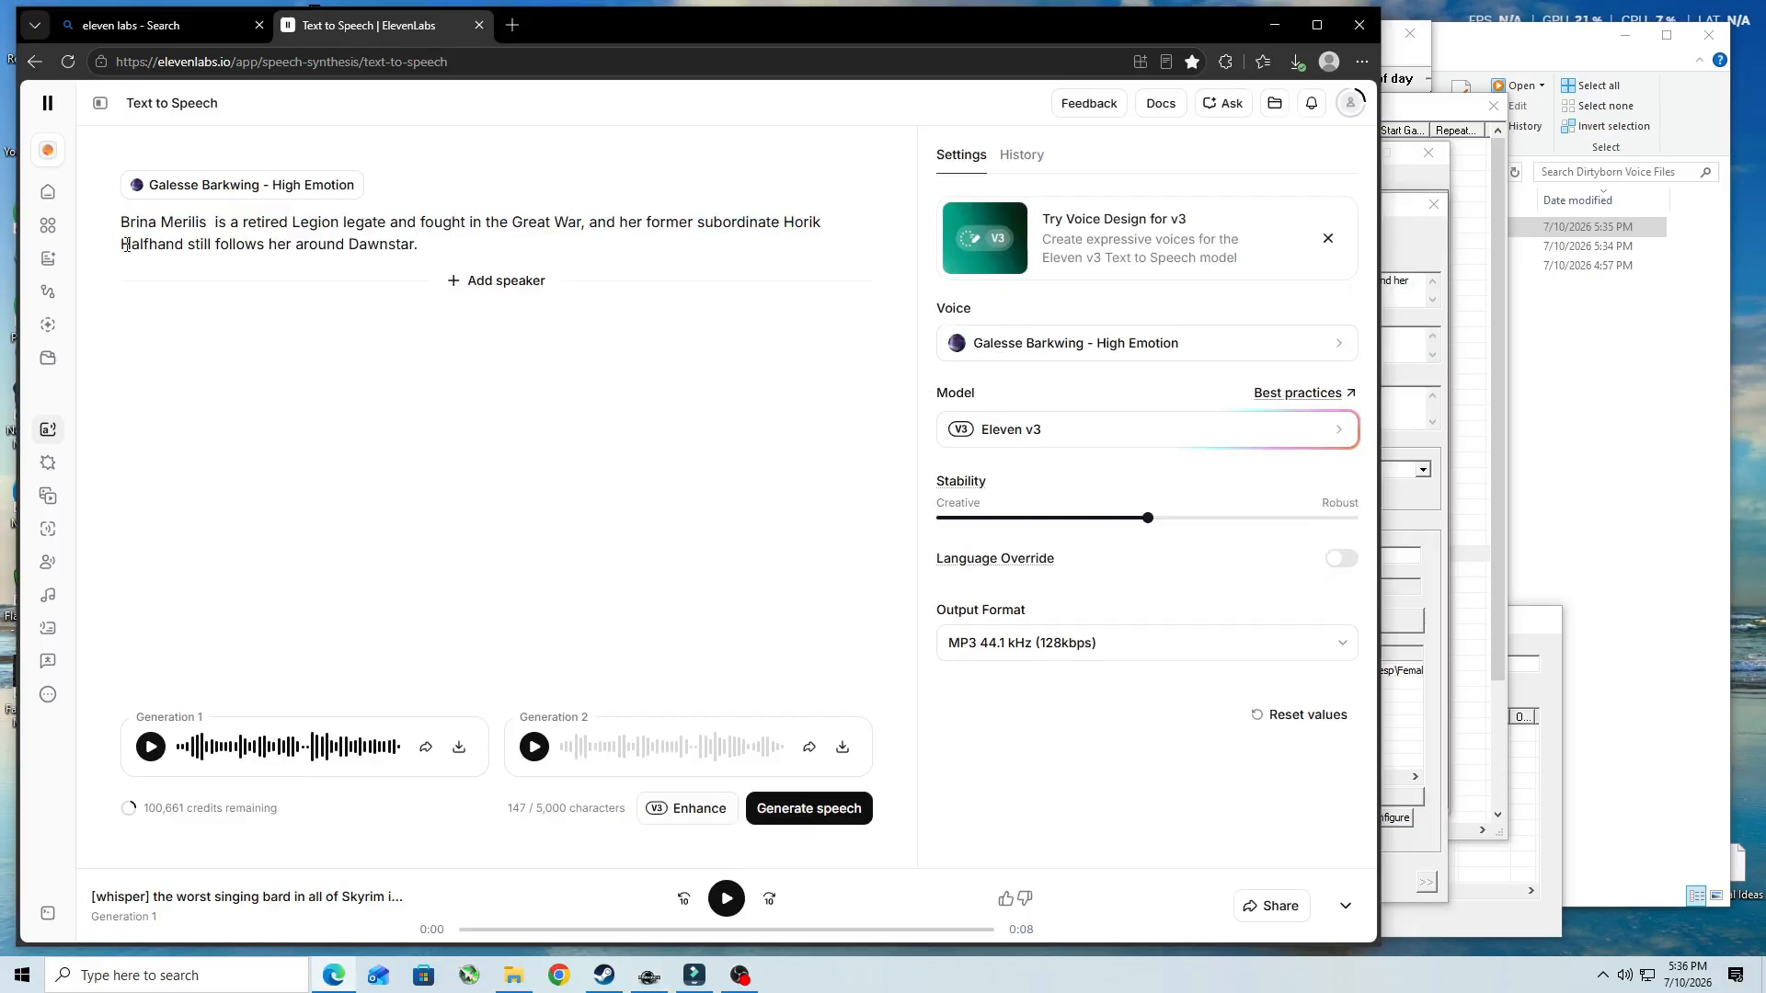
- Enhance the Brina Merilis line, keep the suggestion, generate its speech, and download Generation 1
left_click(676, 813)
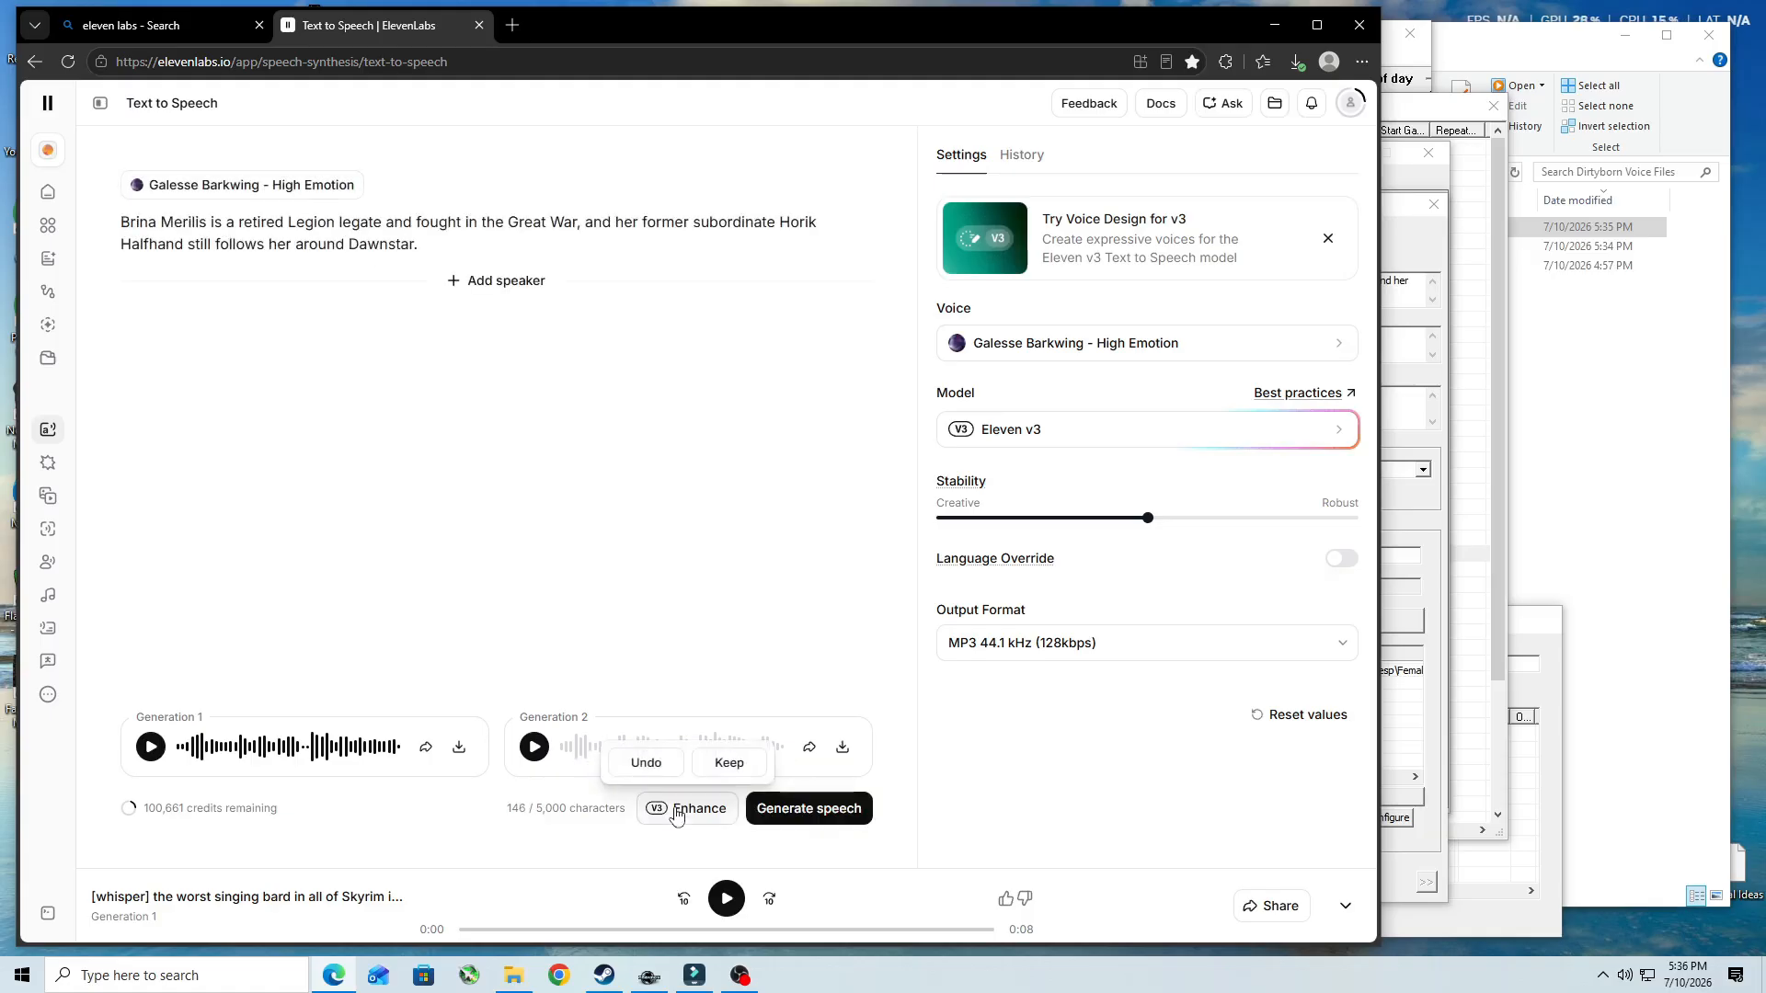
left_click(732, 765)
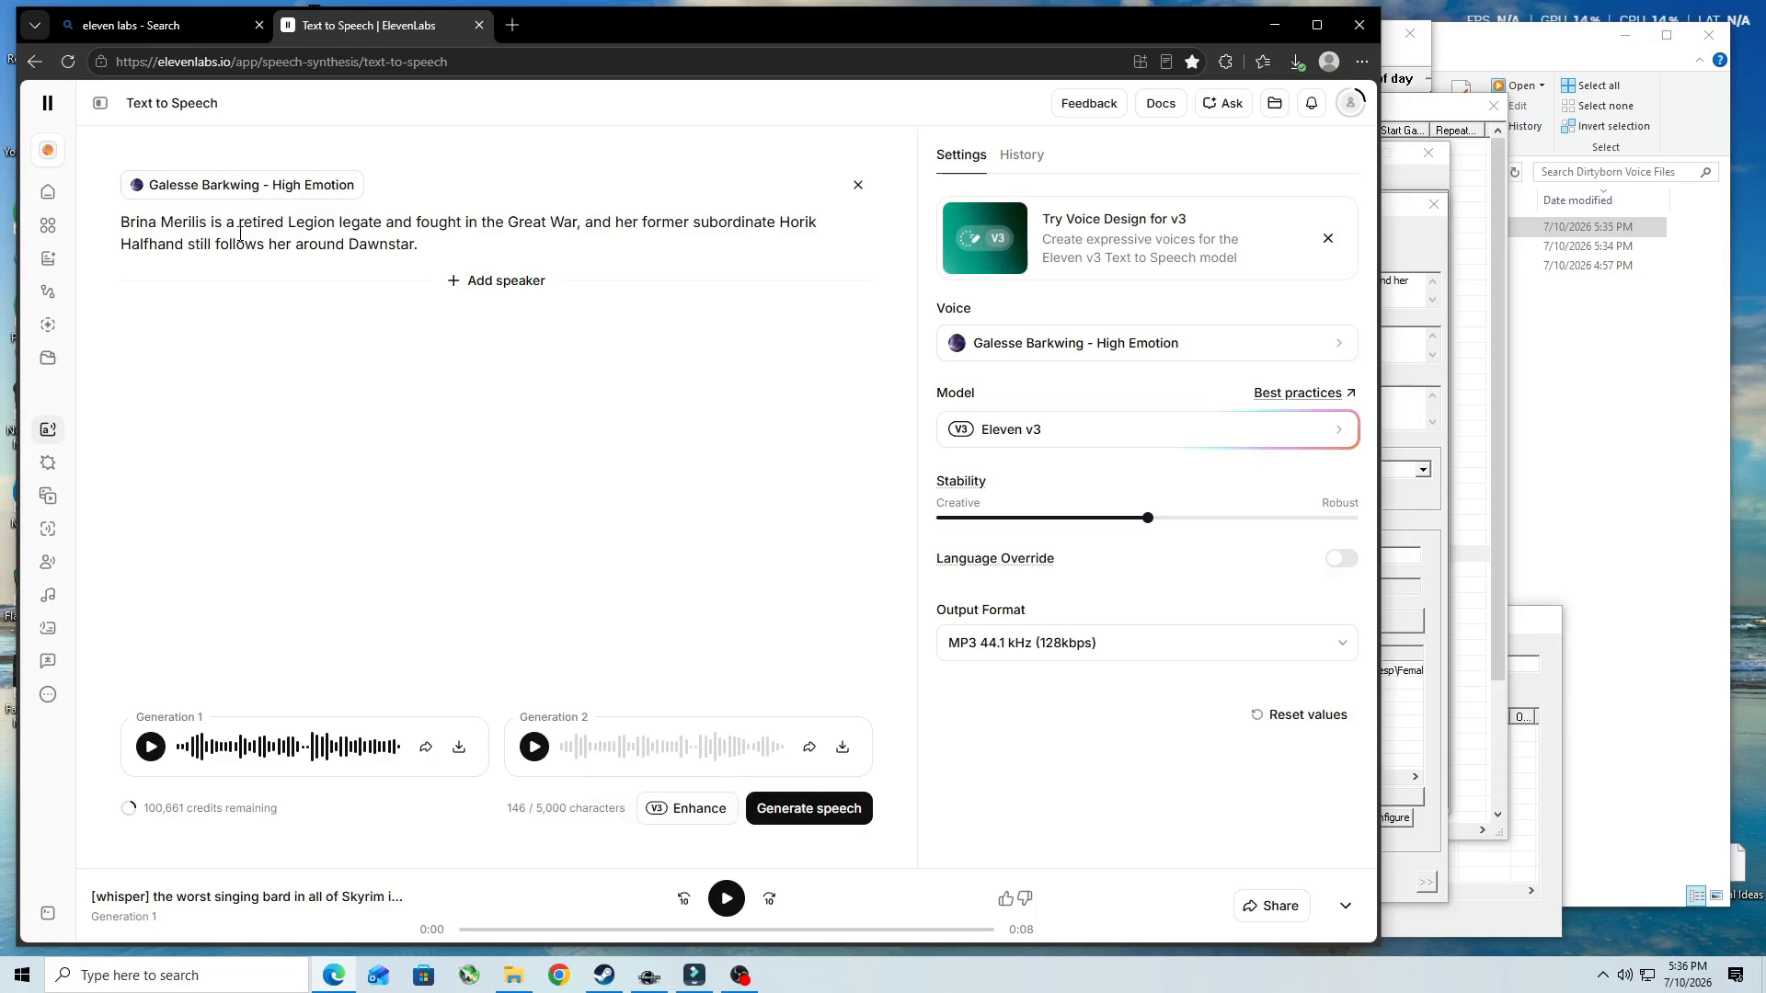
left_click(839, 807)
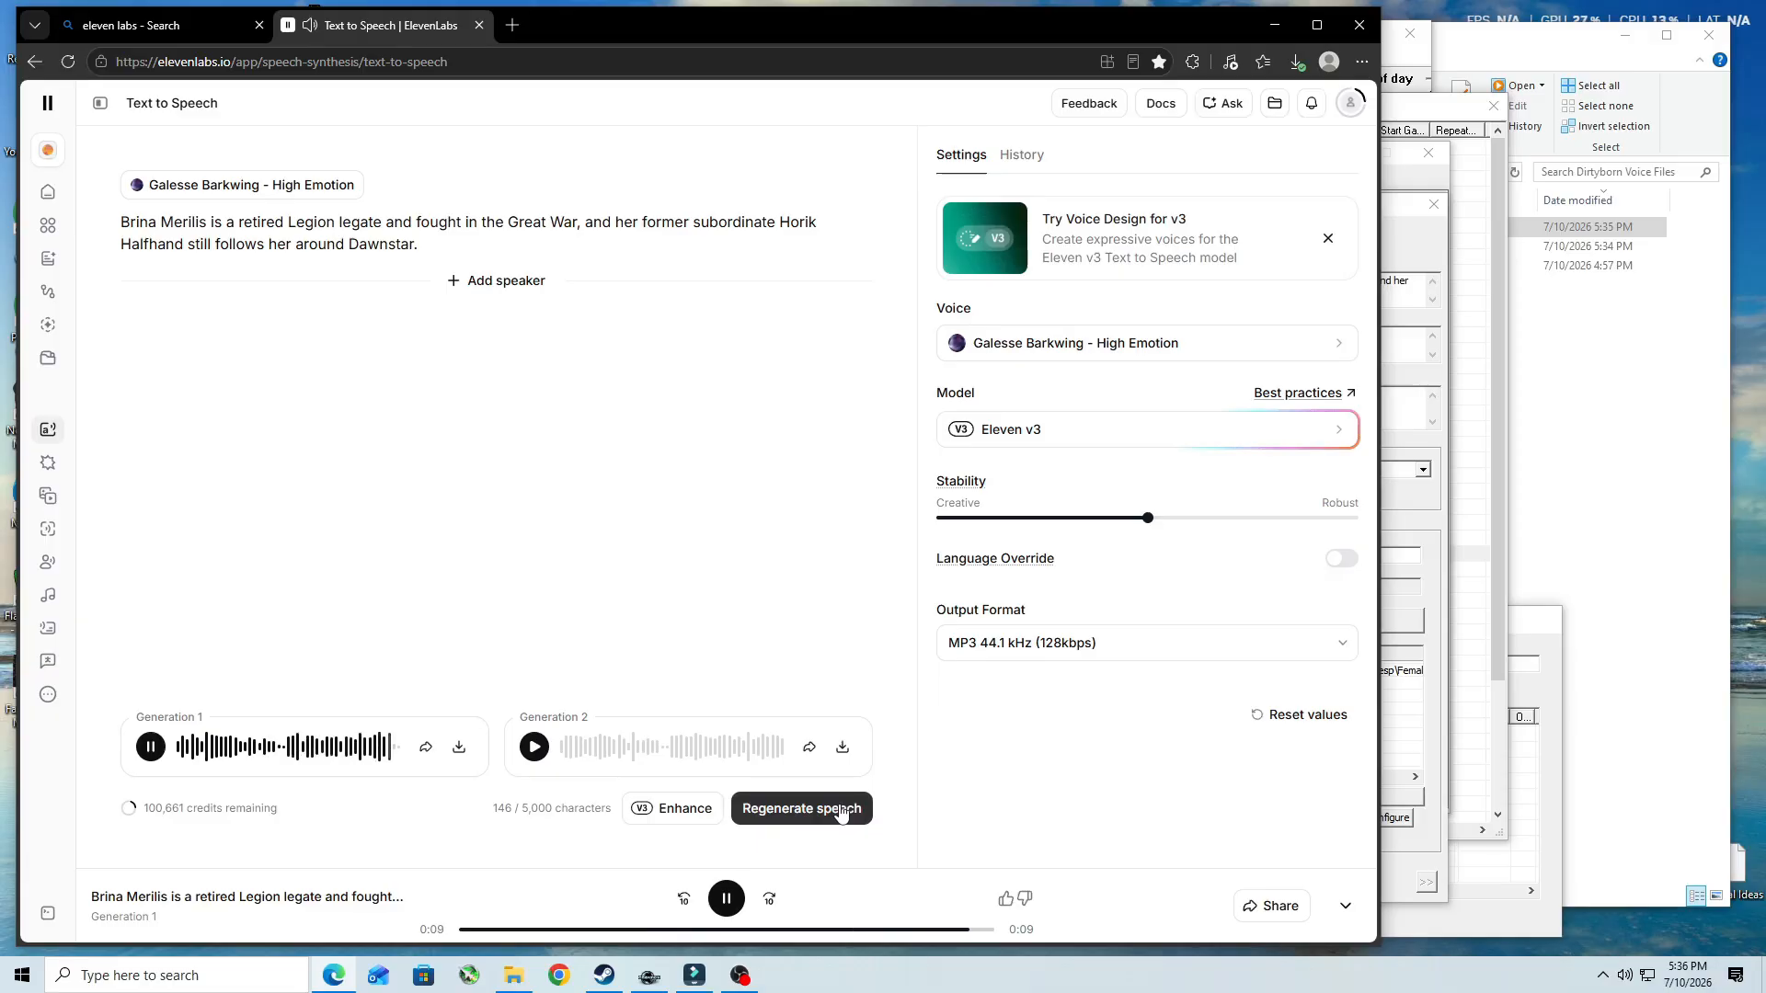
left_click(459, 749)
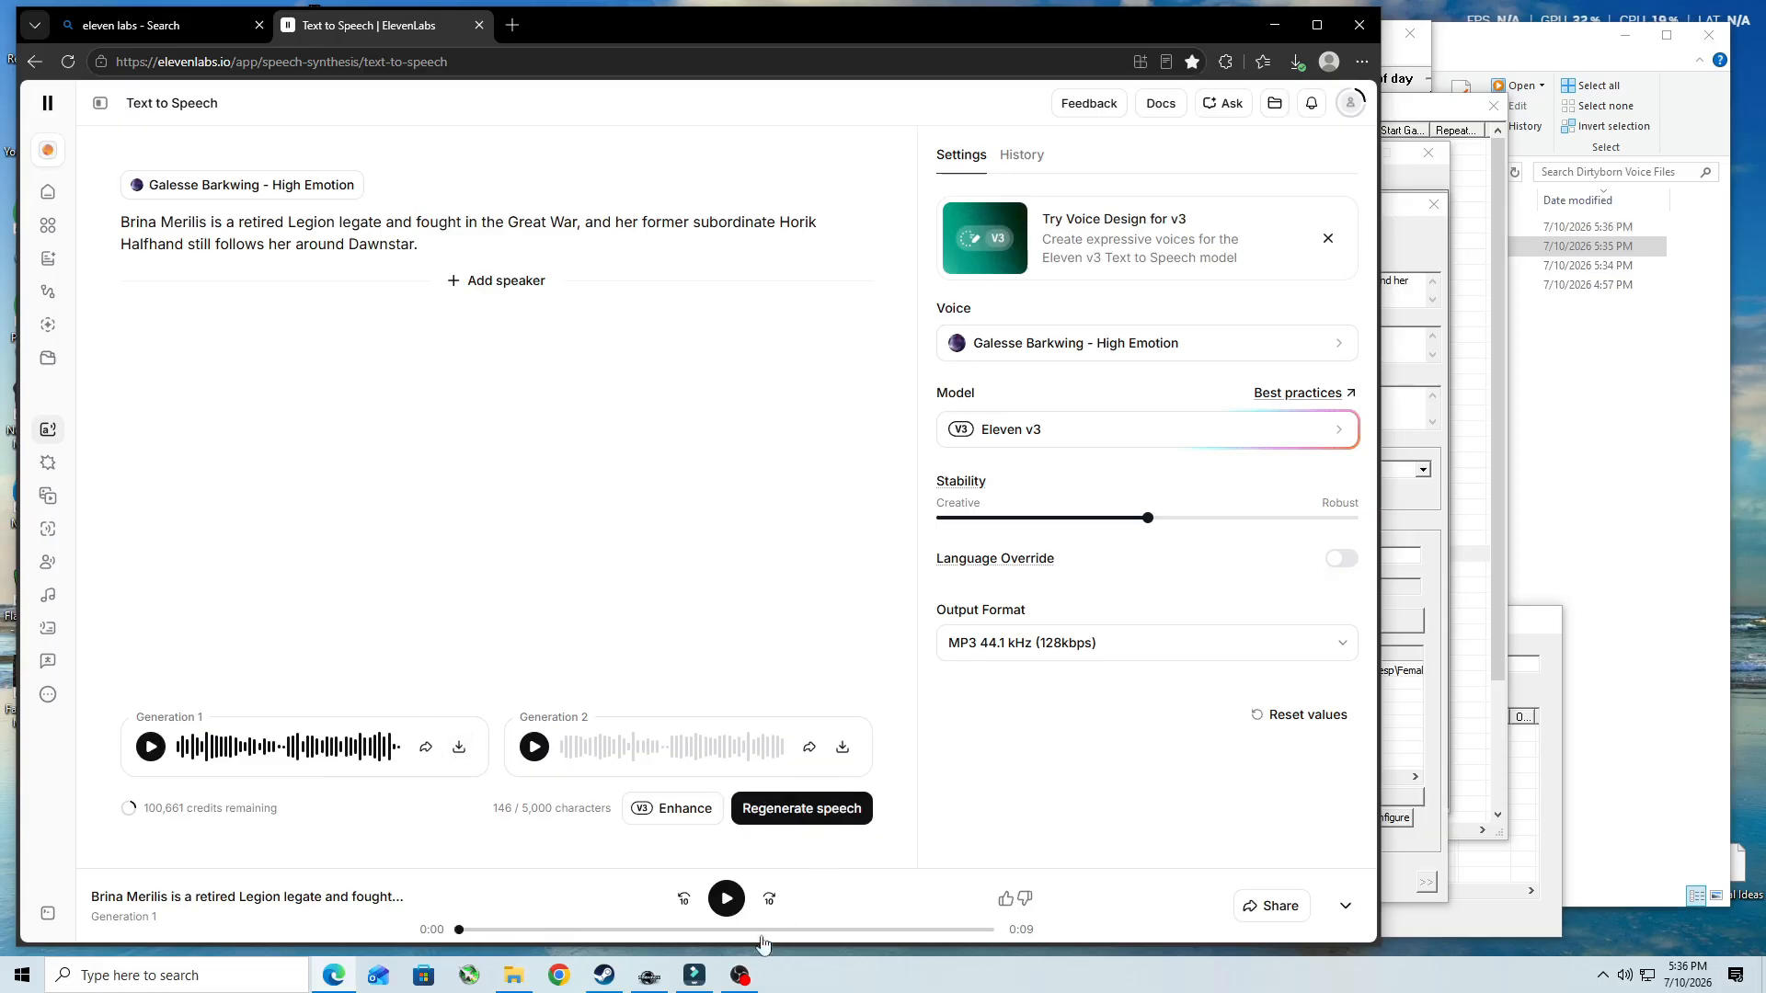
- Copy the Brina Merilis response's voice filename from Creation Kit and rename the new ElevenLabs audio file SSS_LocNPCComments_SSS_LNC_007FEB05_1
left_click(655, 977)
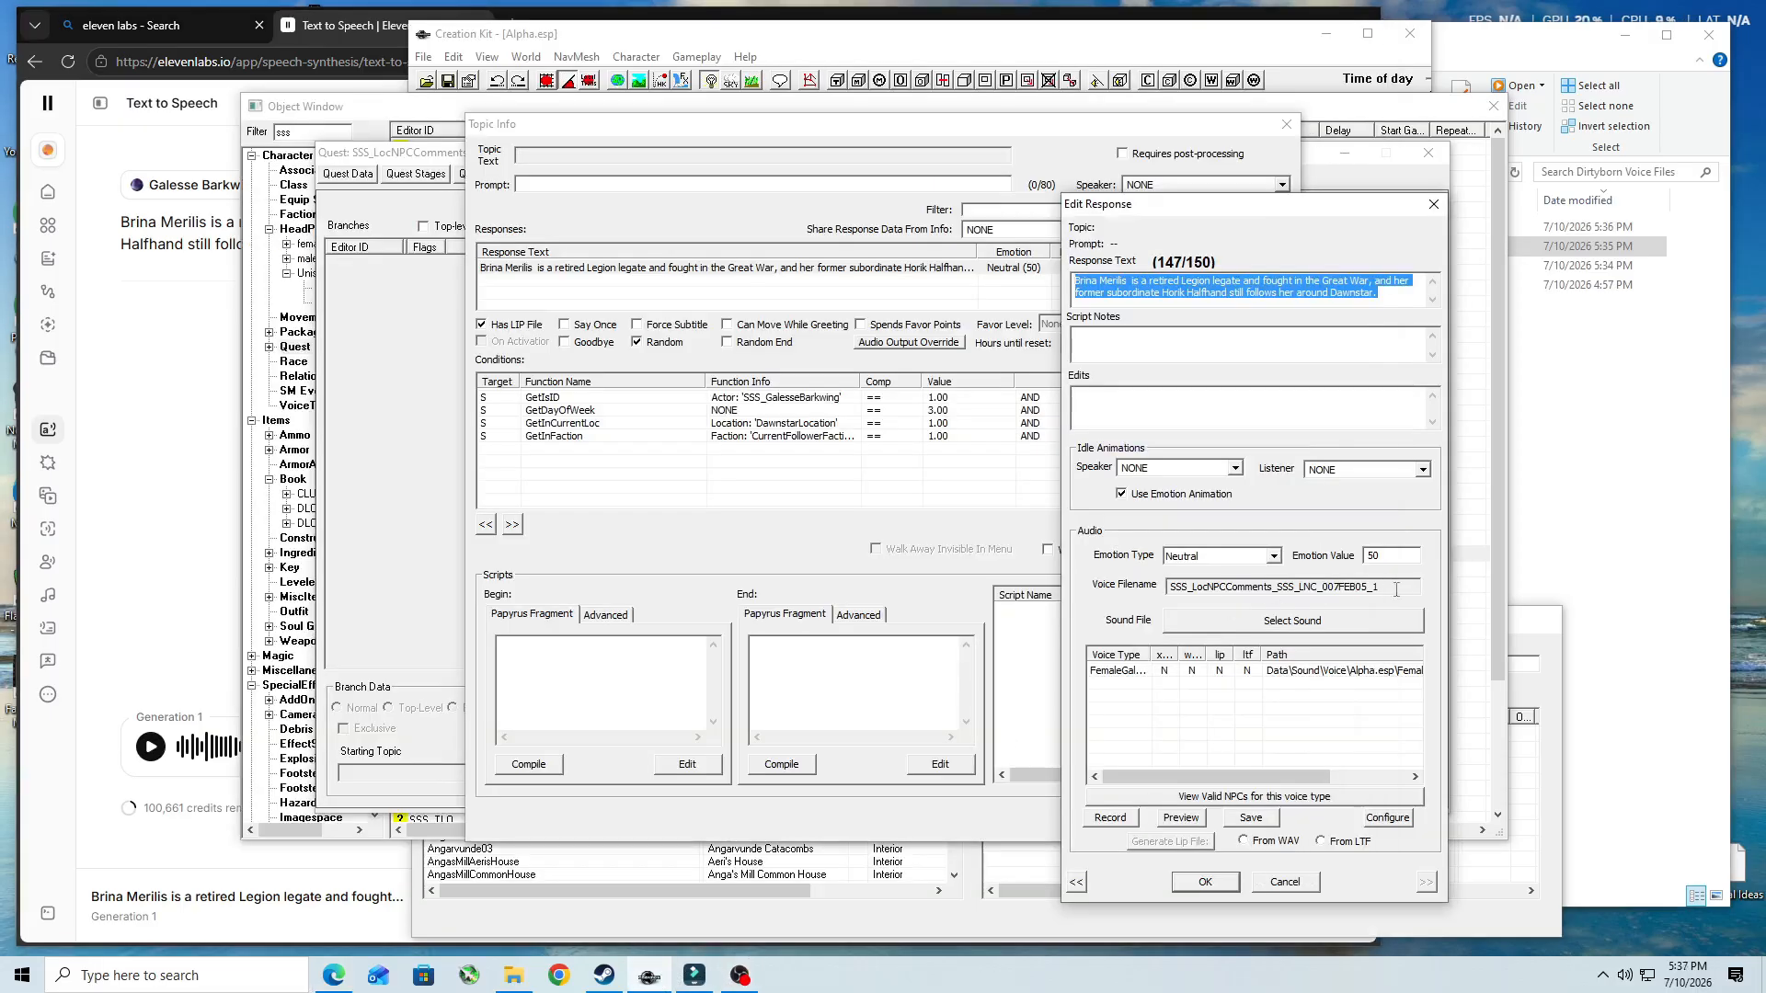
left_click_drag(1401, 587, 1171, 587)
right_click(1294, 585)
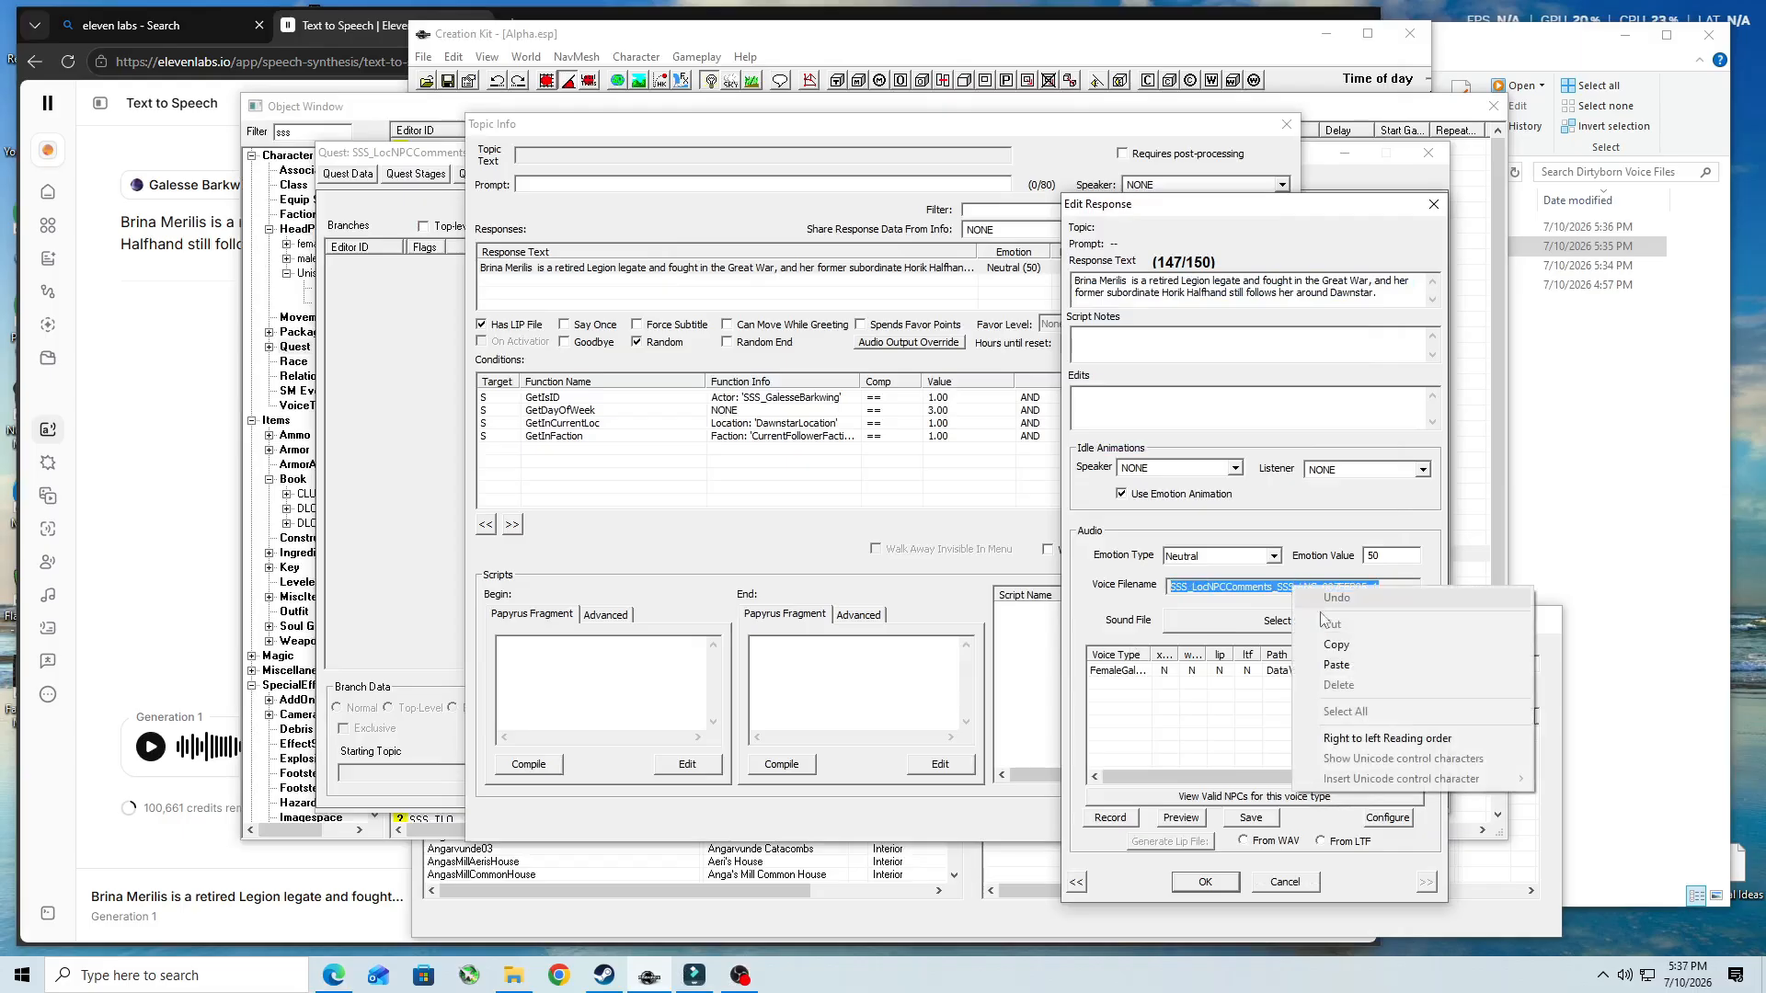
left_click(1354, 646)
left_click(1502, 42)
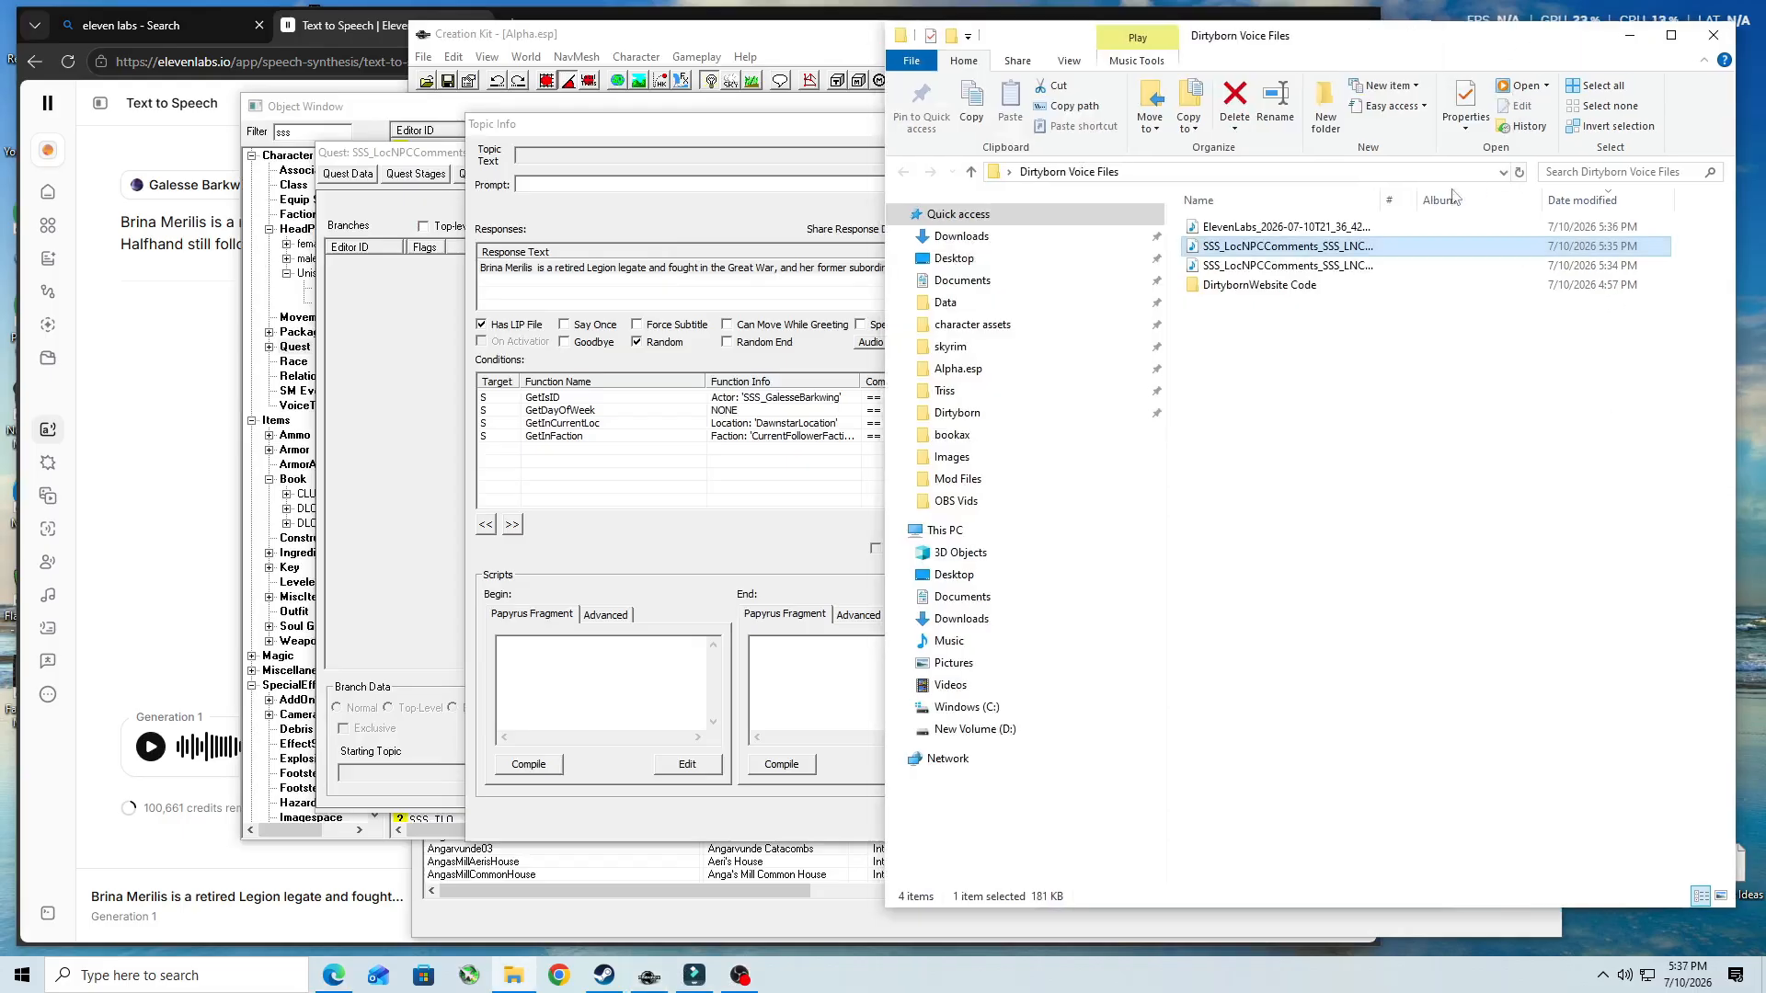
left_click(1353, 230)
left_click(1353, 227)
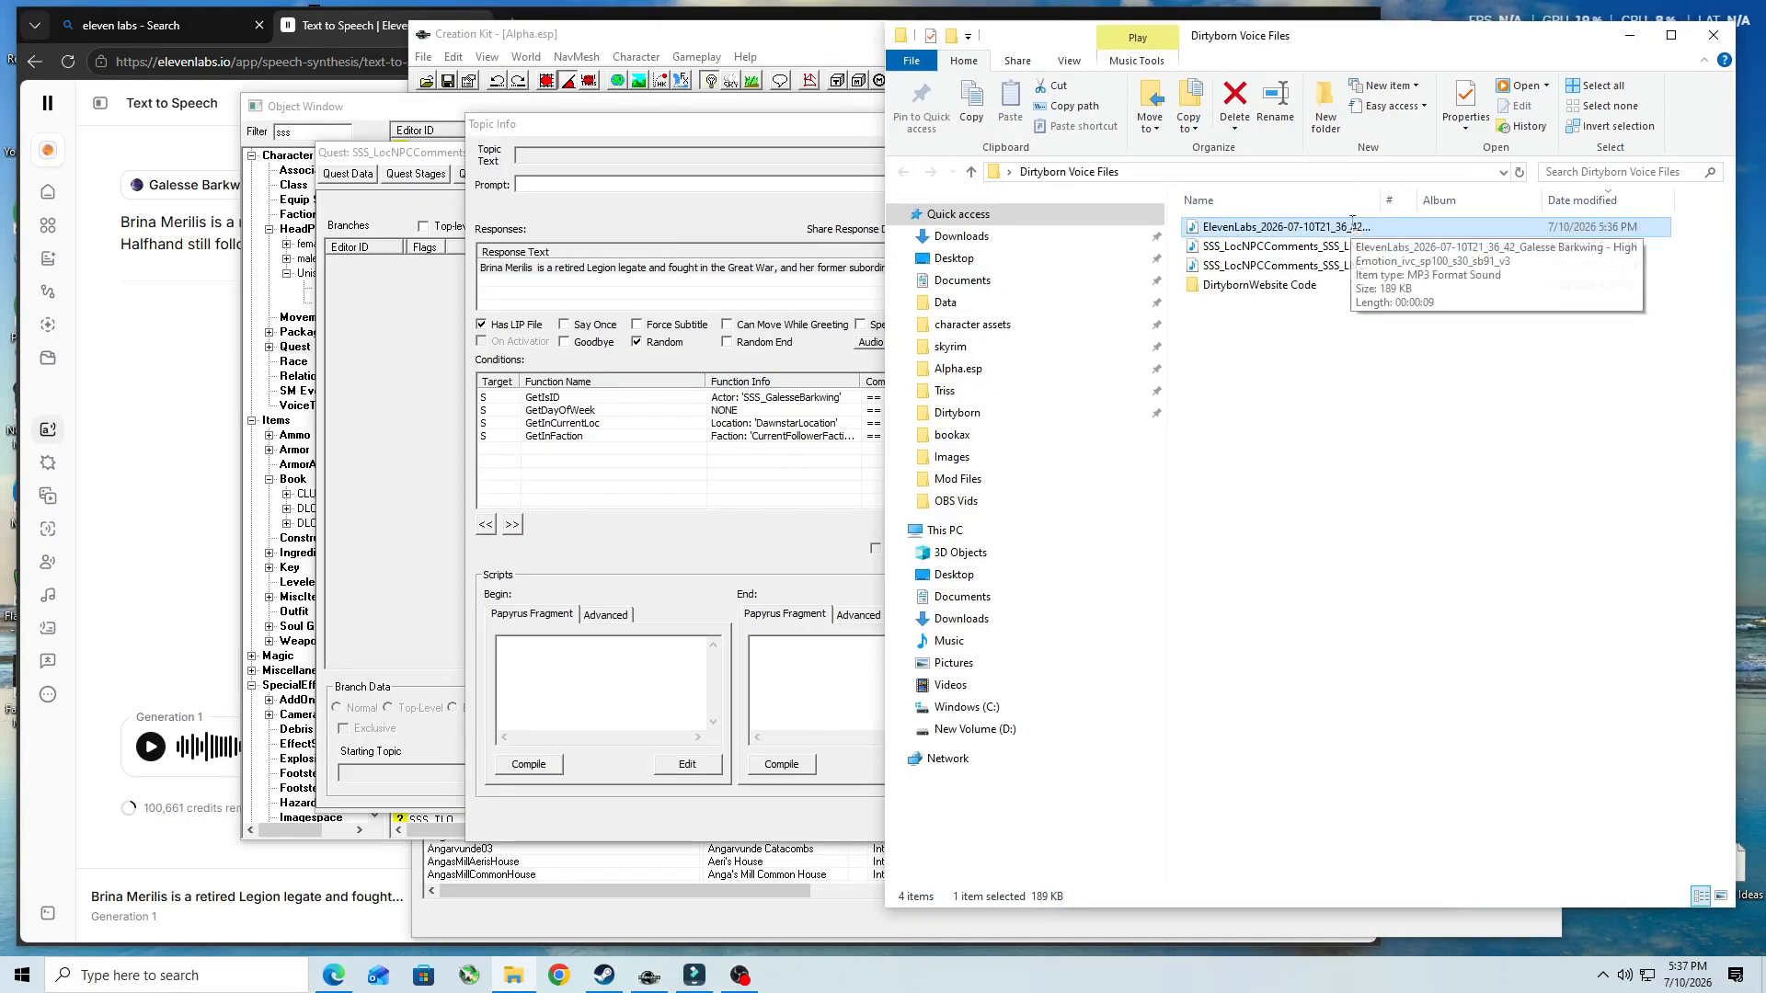
key("ctrl+v")
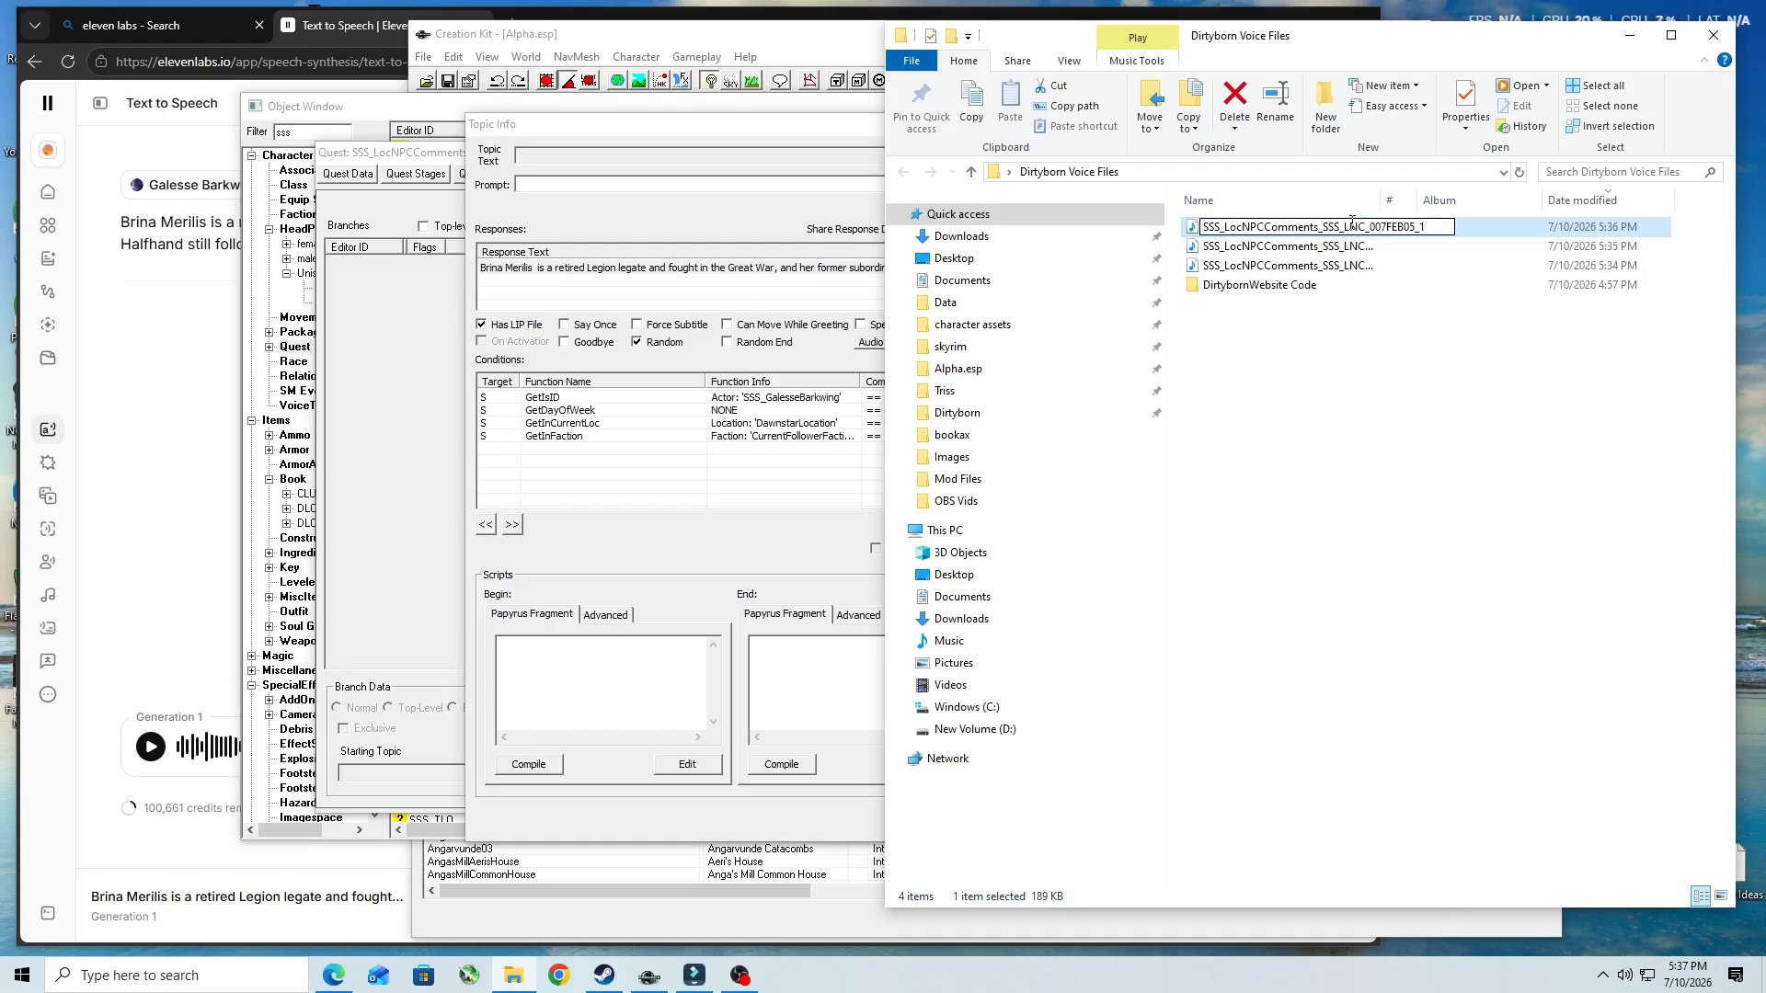
key("Return")
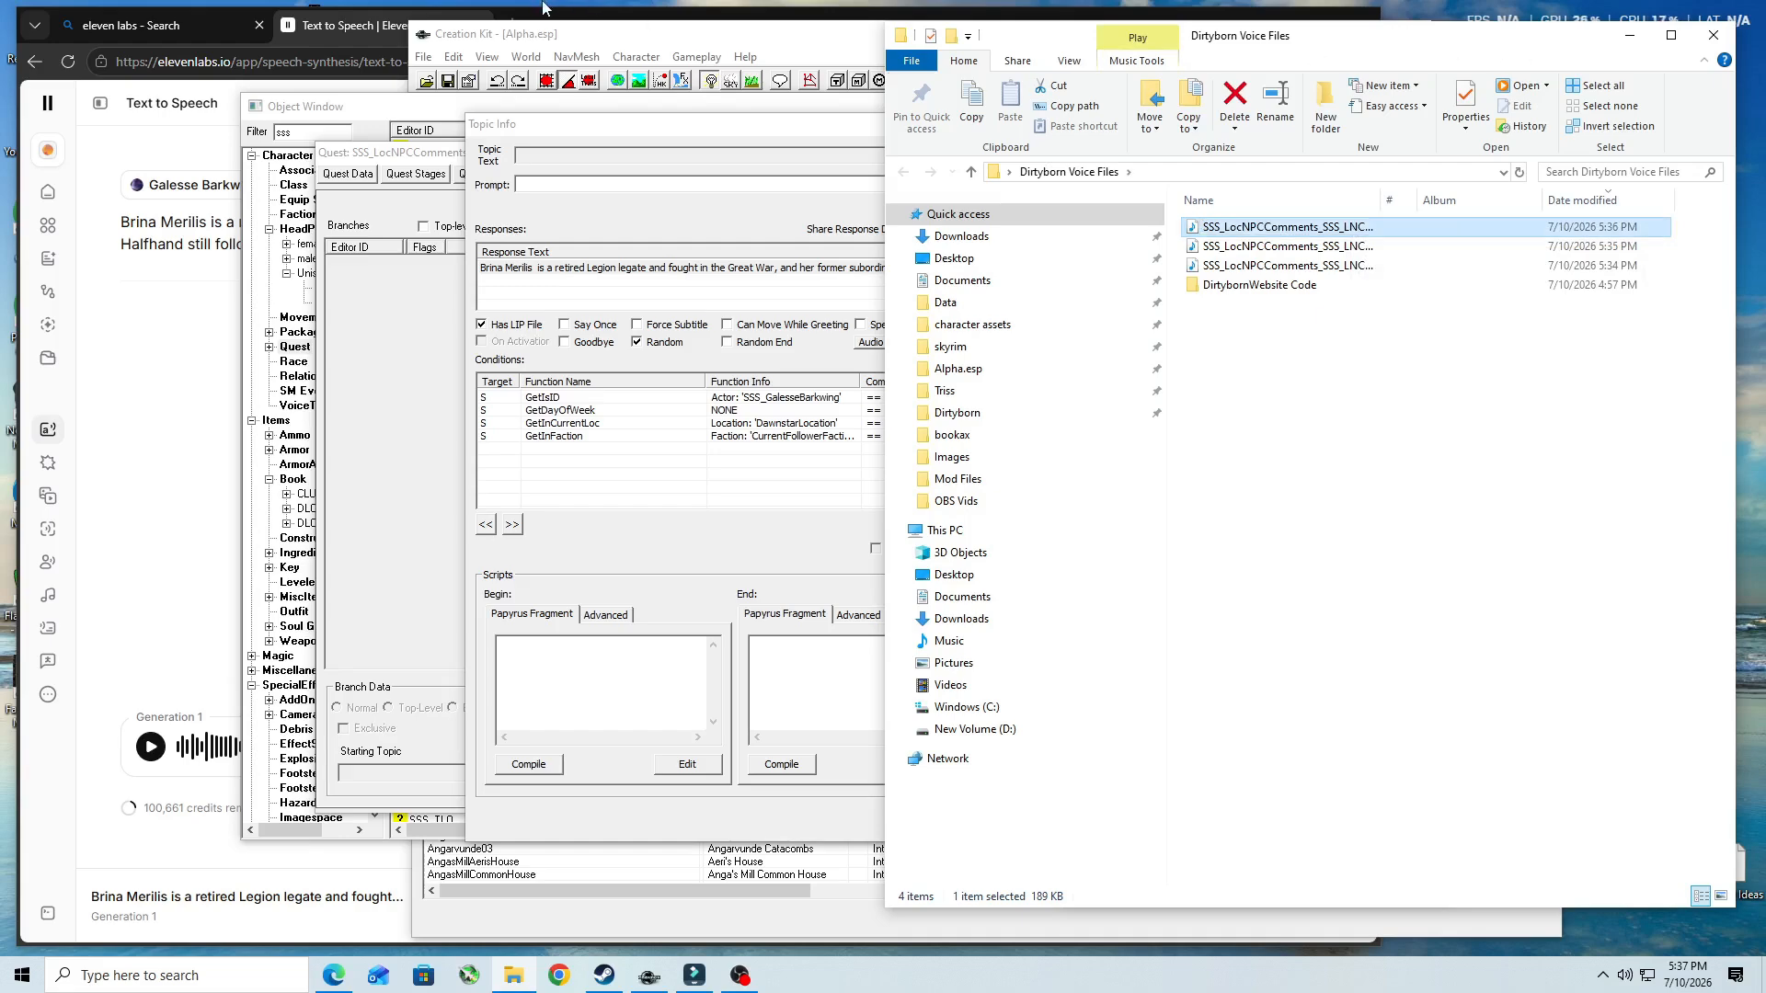
- Minimize the browser, close the Brina Merilis response, topic info and quest in Creation Kit with their changes accepted, and save the plugin
left_click(372, 28)
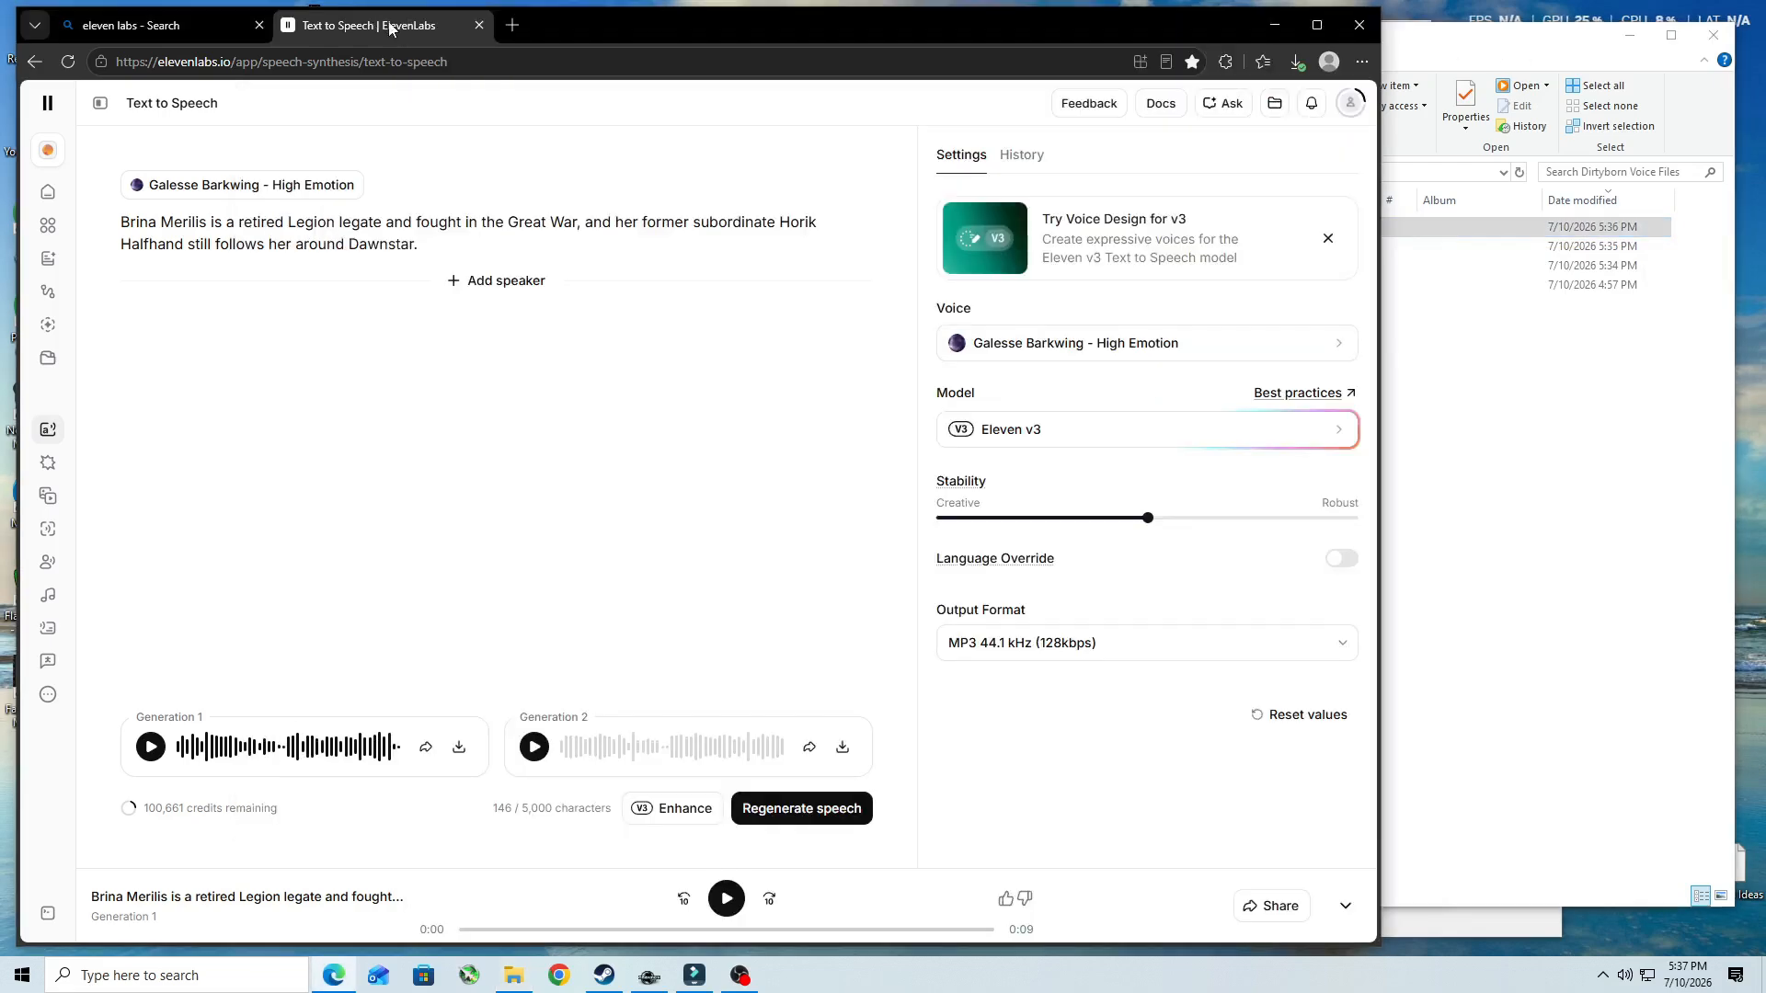
left_click(1274, 25)
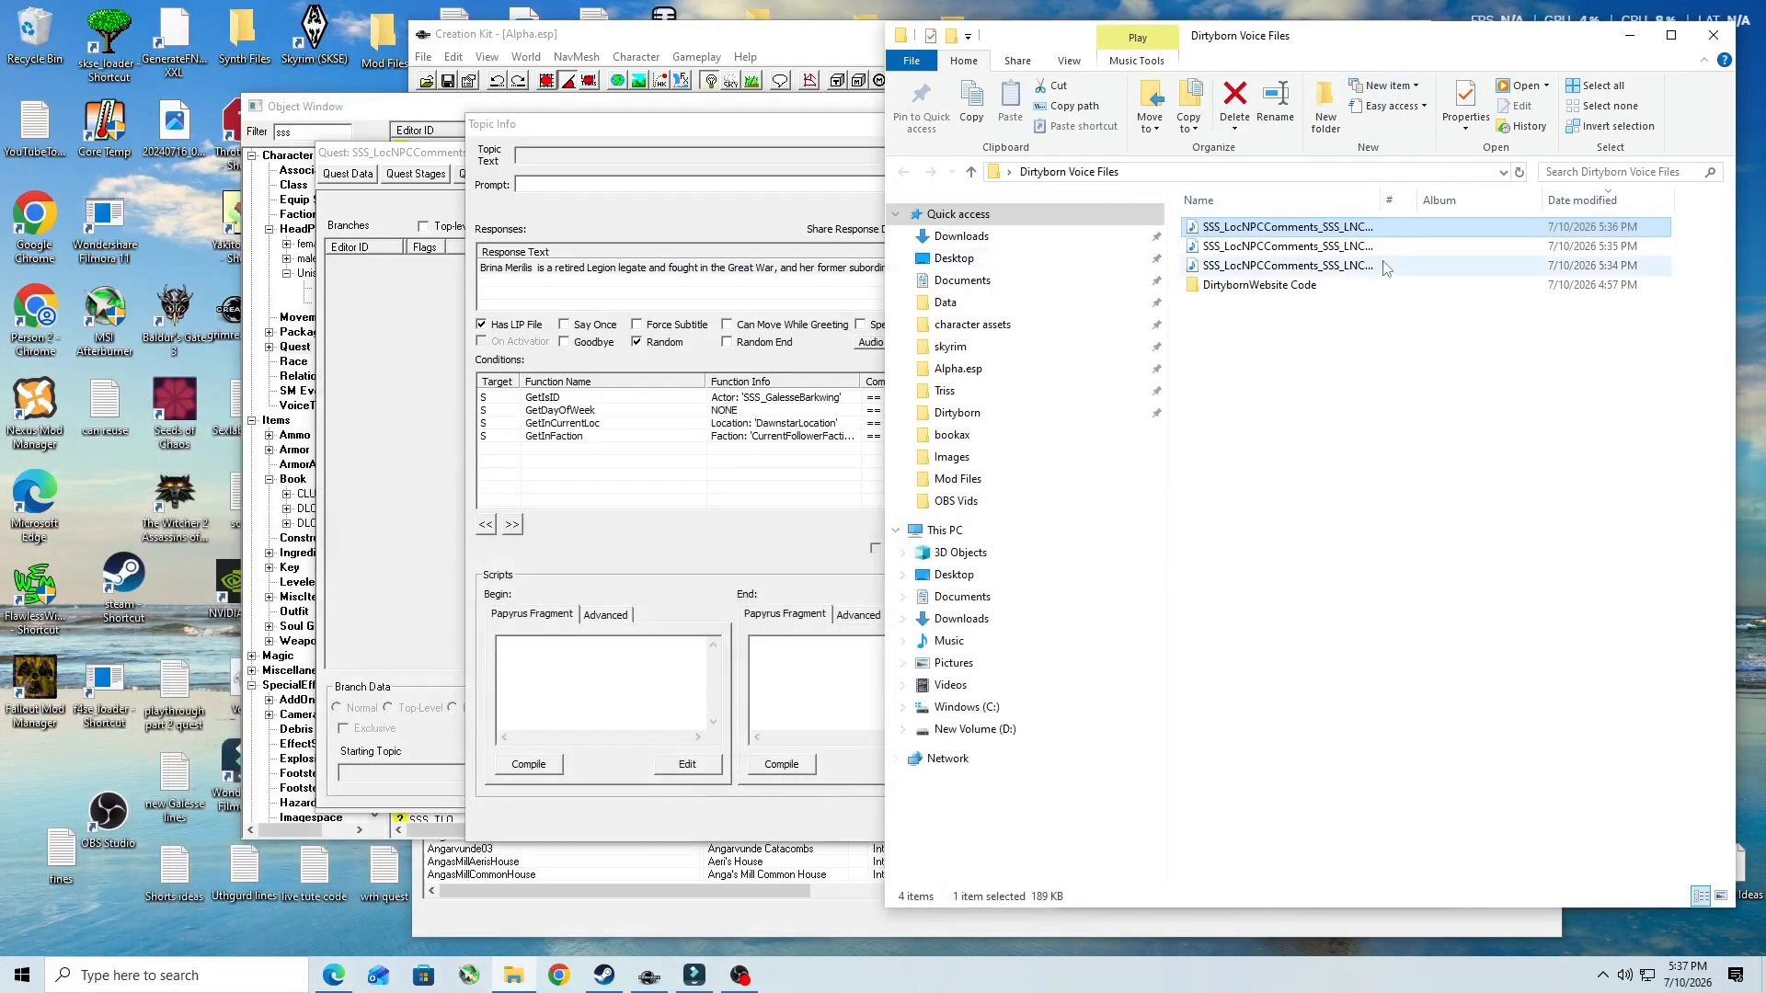
left_click(810, 40)
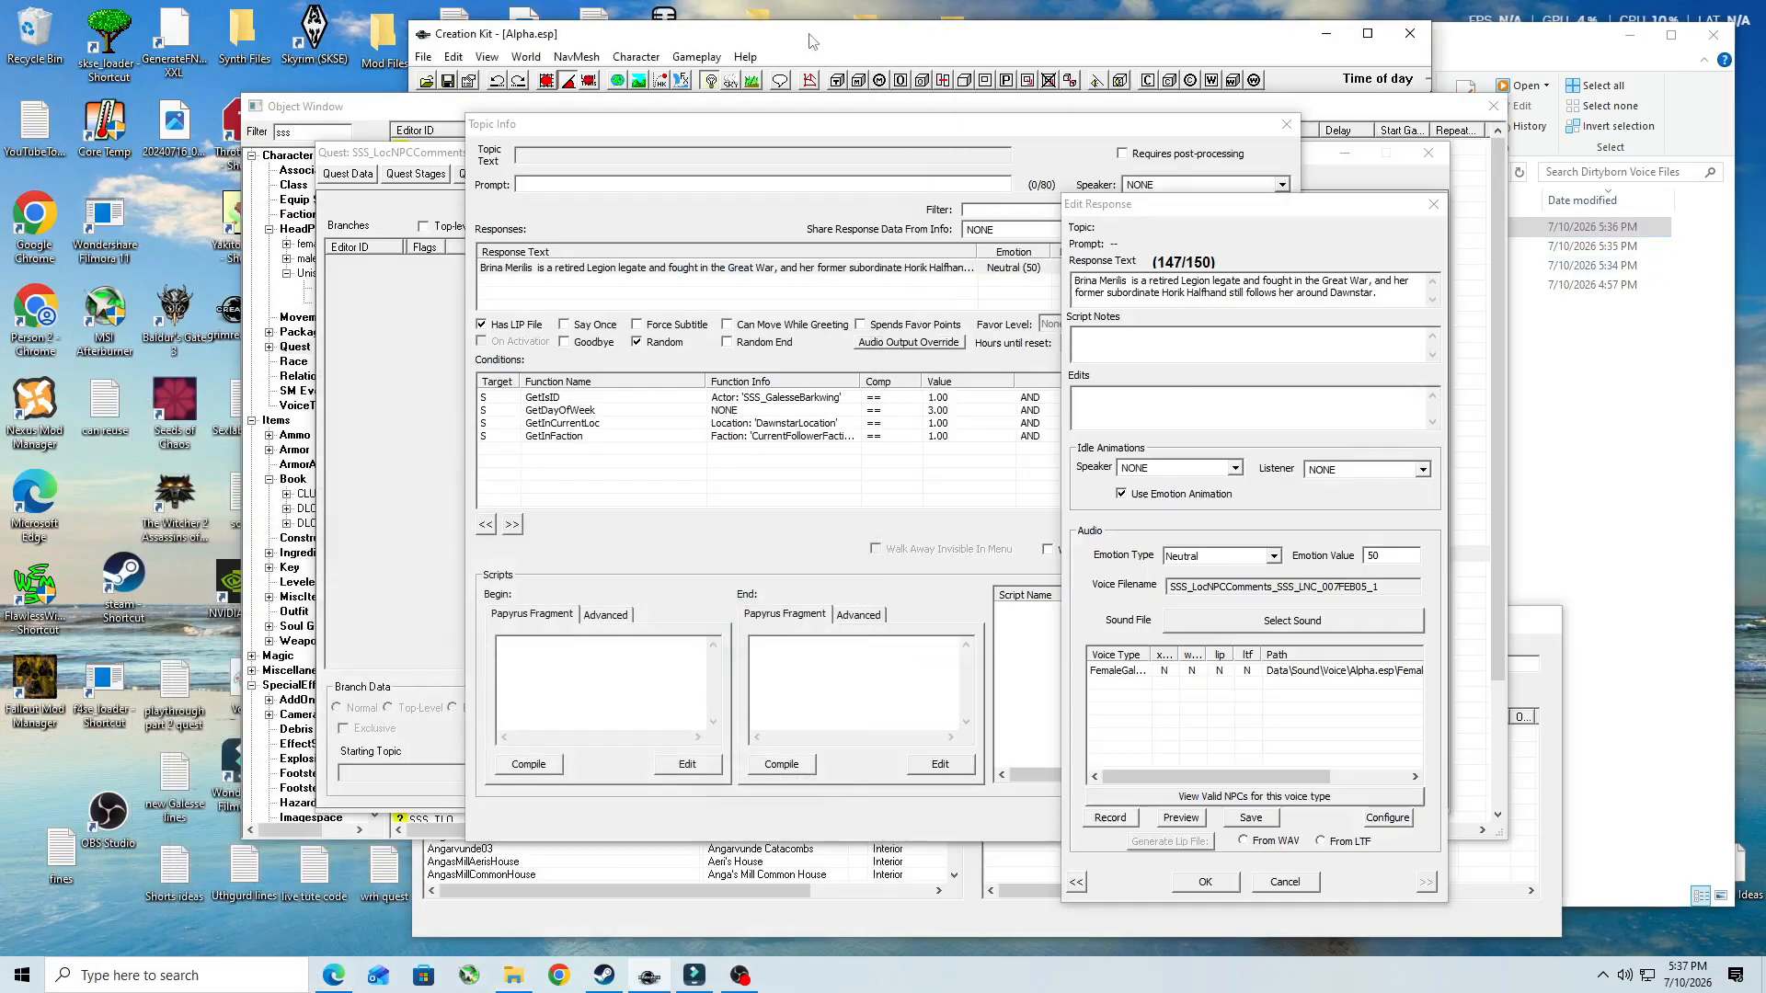
left_click(1205, 882)
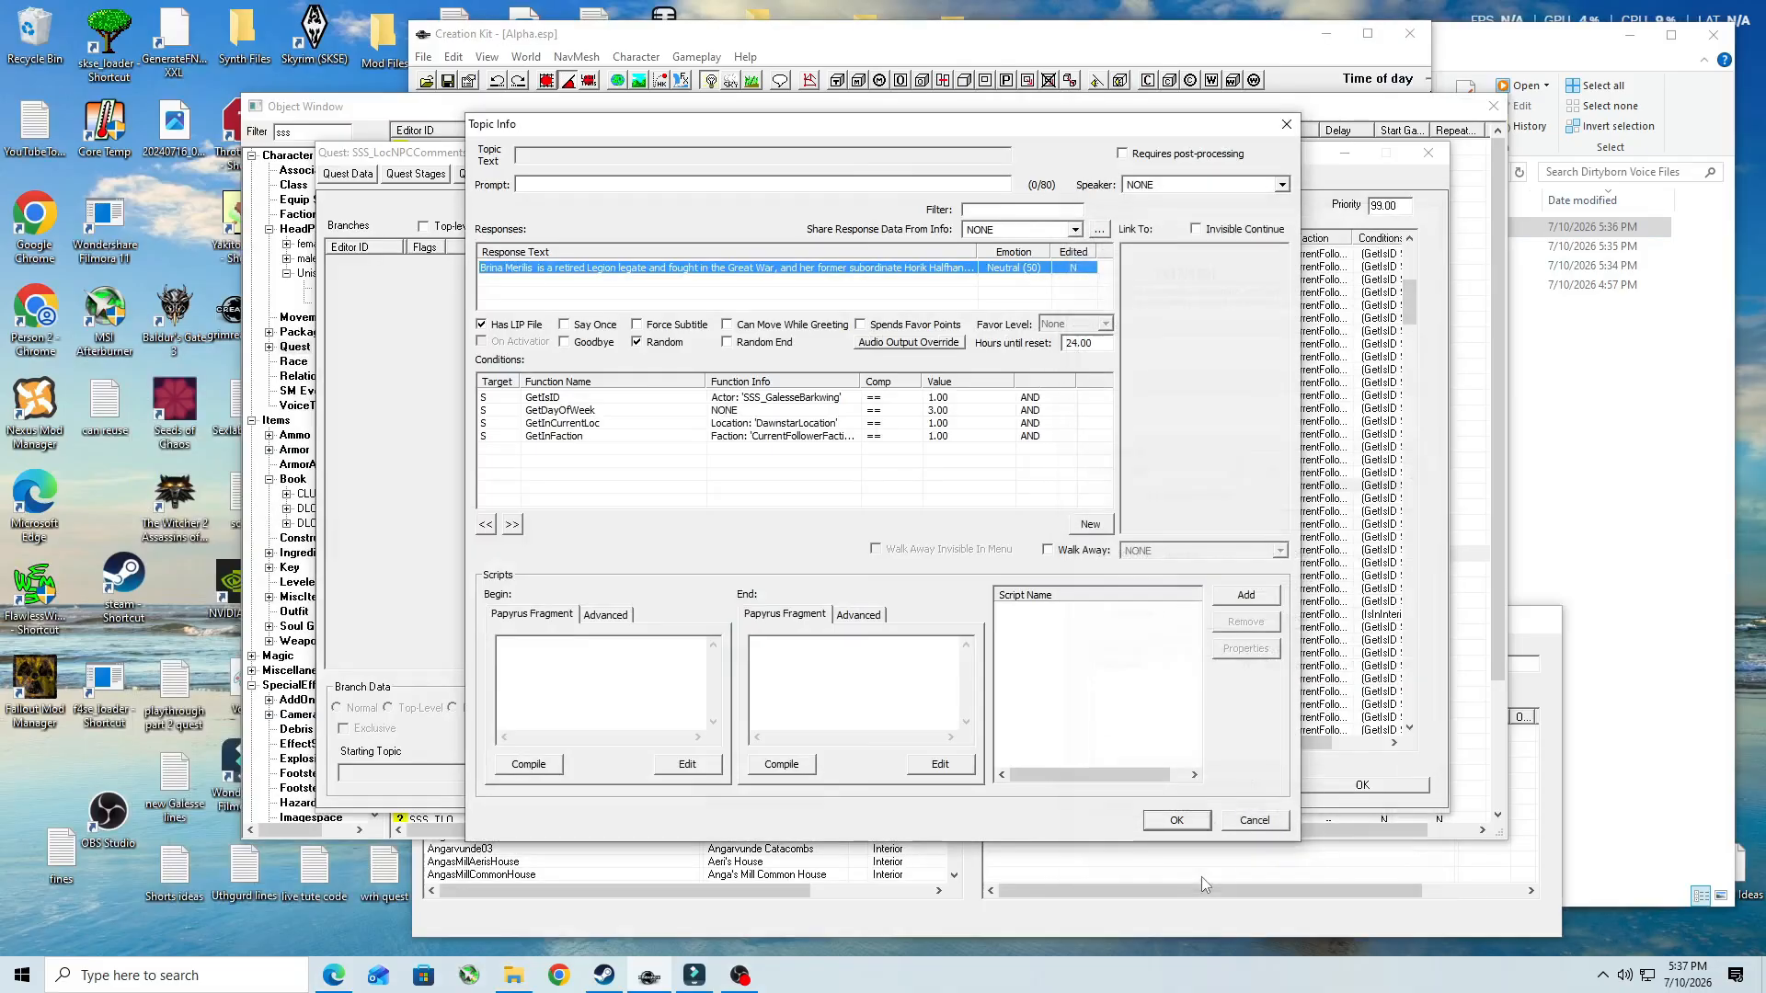
left_click(1178, 820)
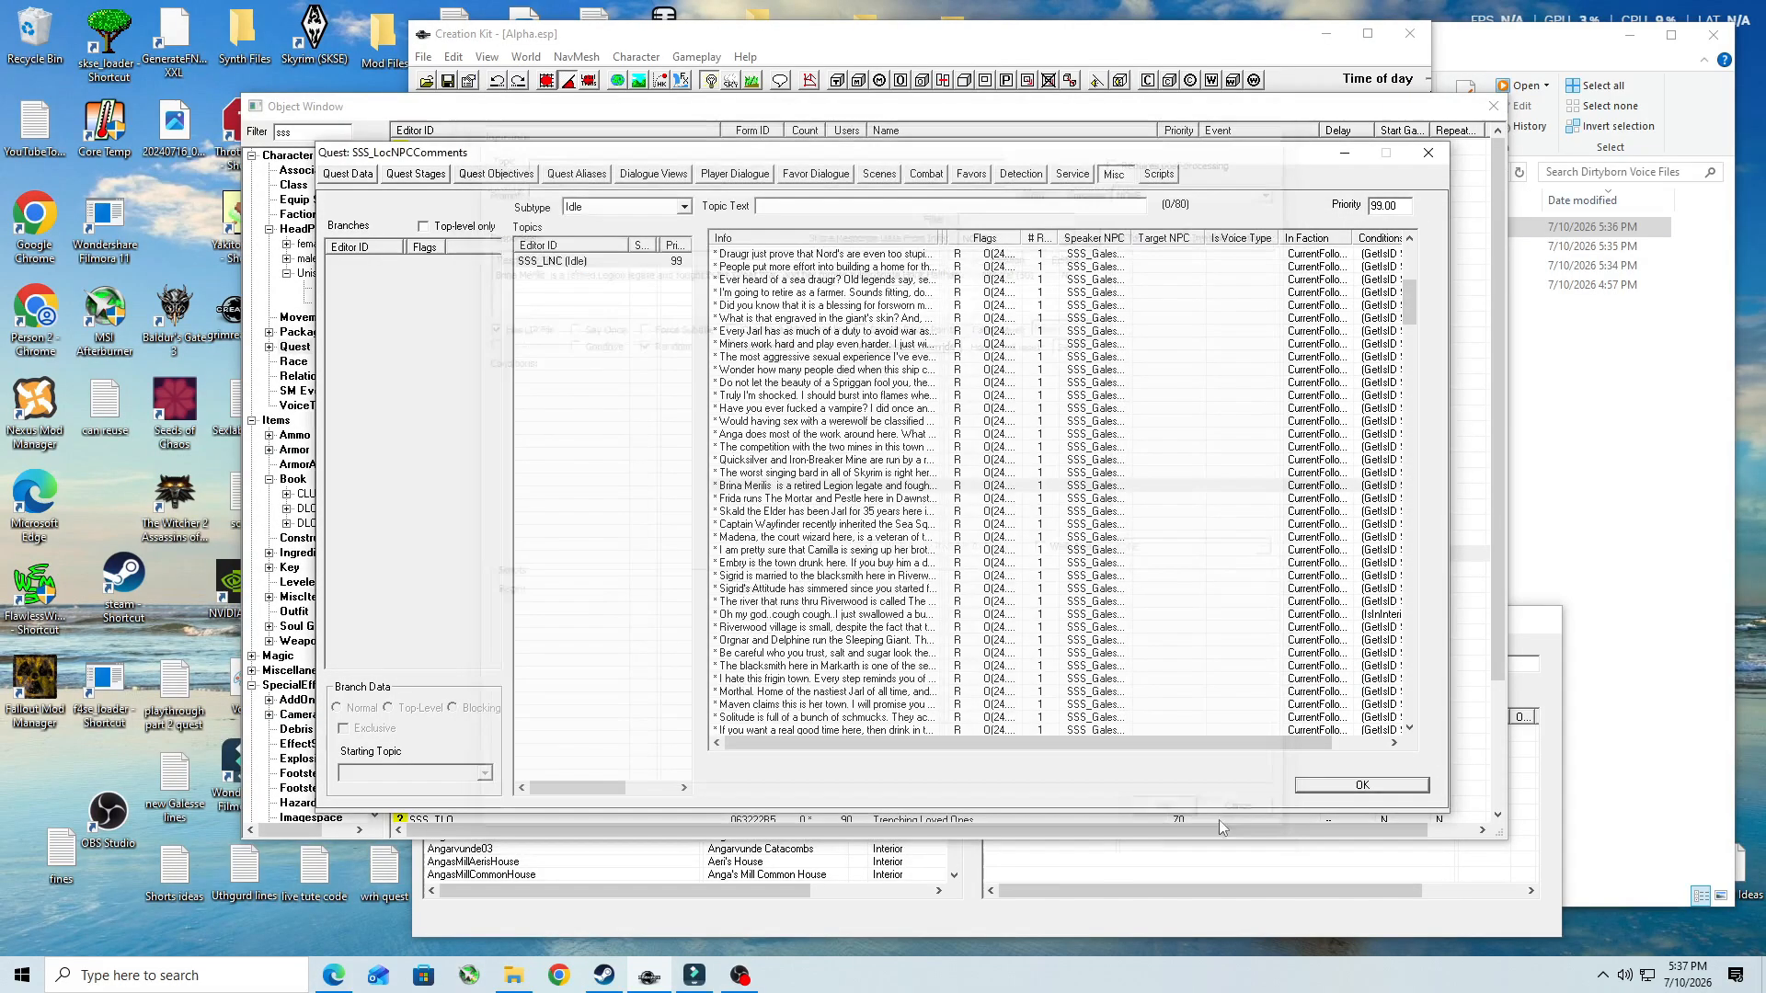
left_click(1362, 784)
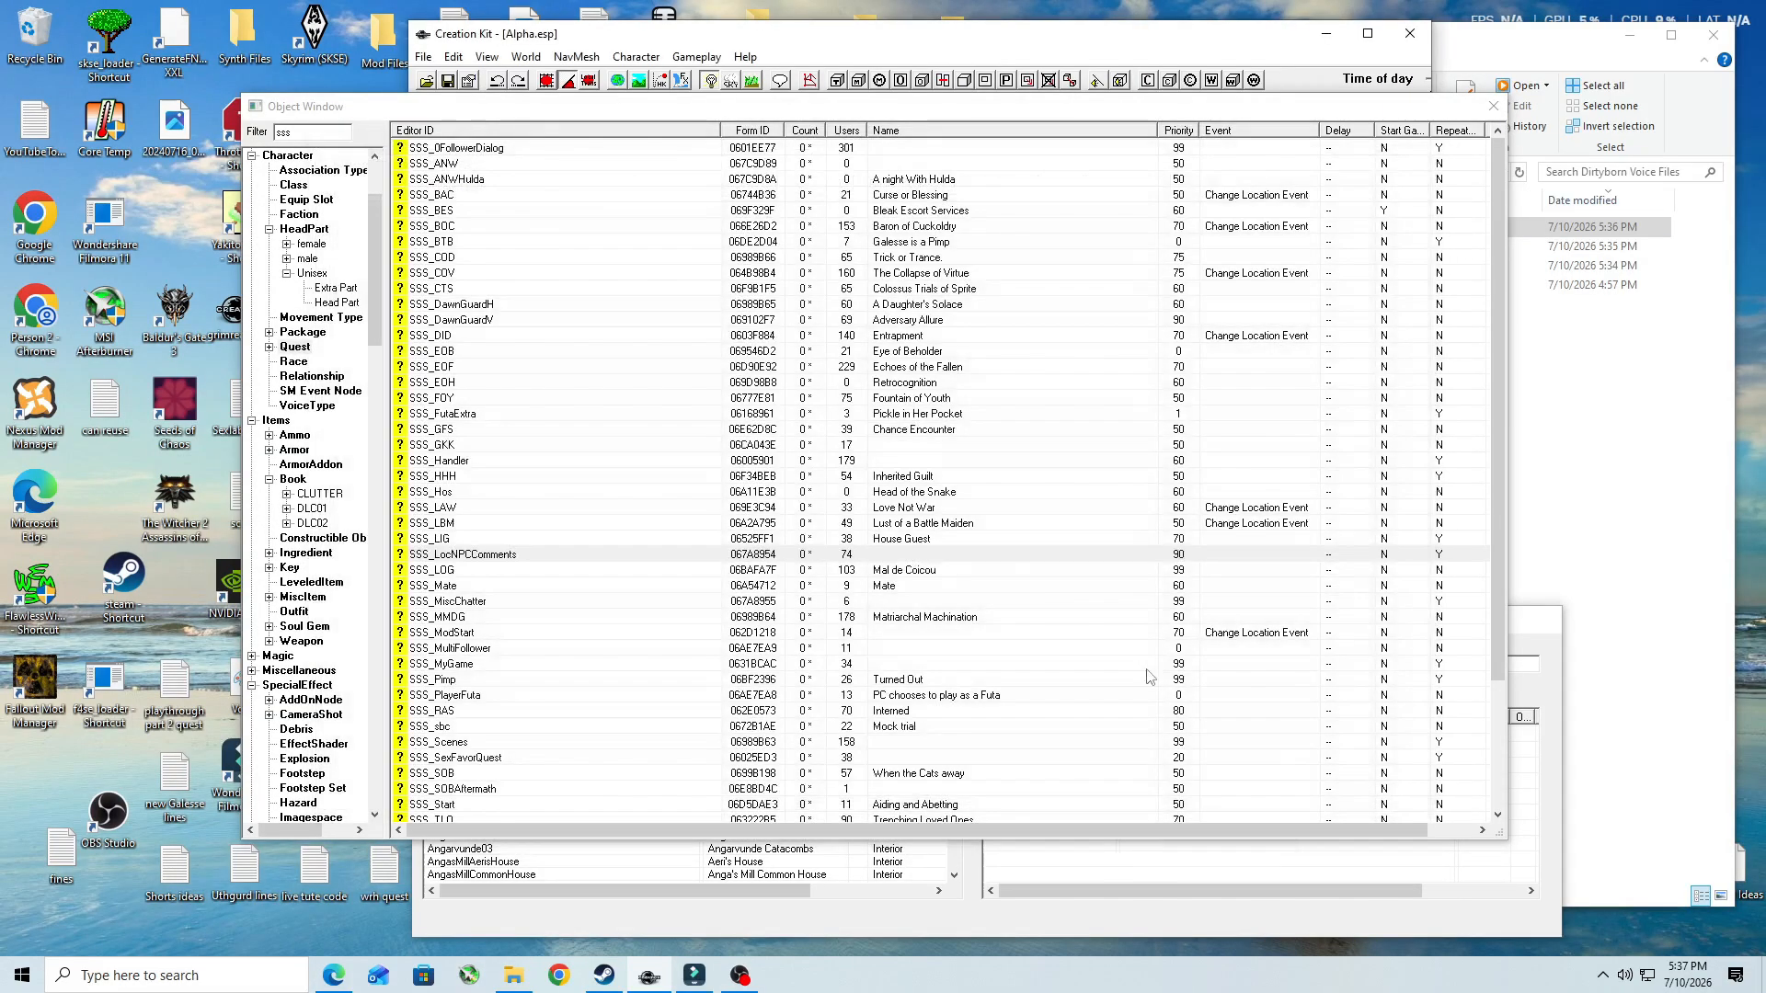
left_click(447, 81)
- Move the Object Window off the desktop shortcuts, launch Audacity, and shift its window clear of the voice files folder
left_click_drag(596, 109, 709, 111)
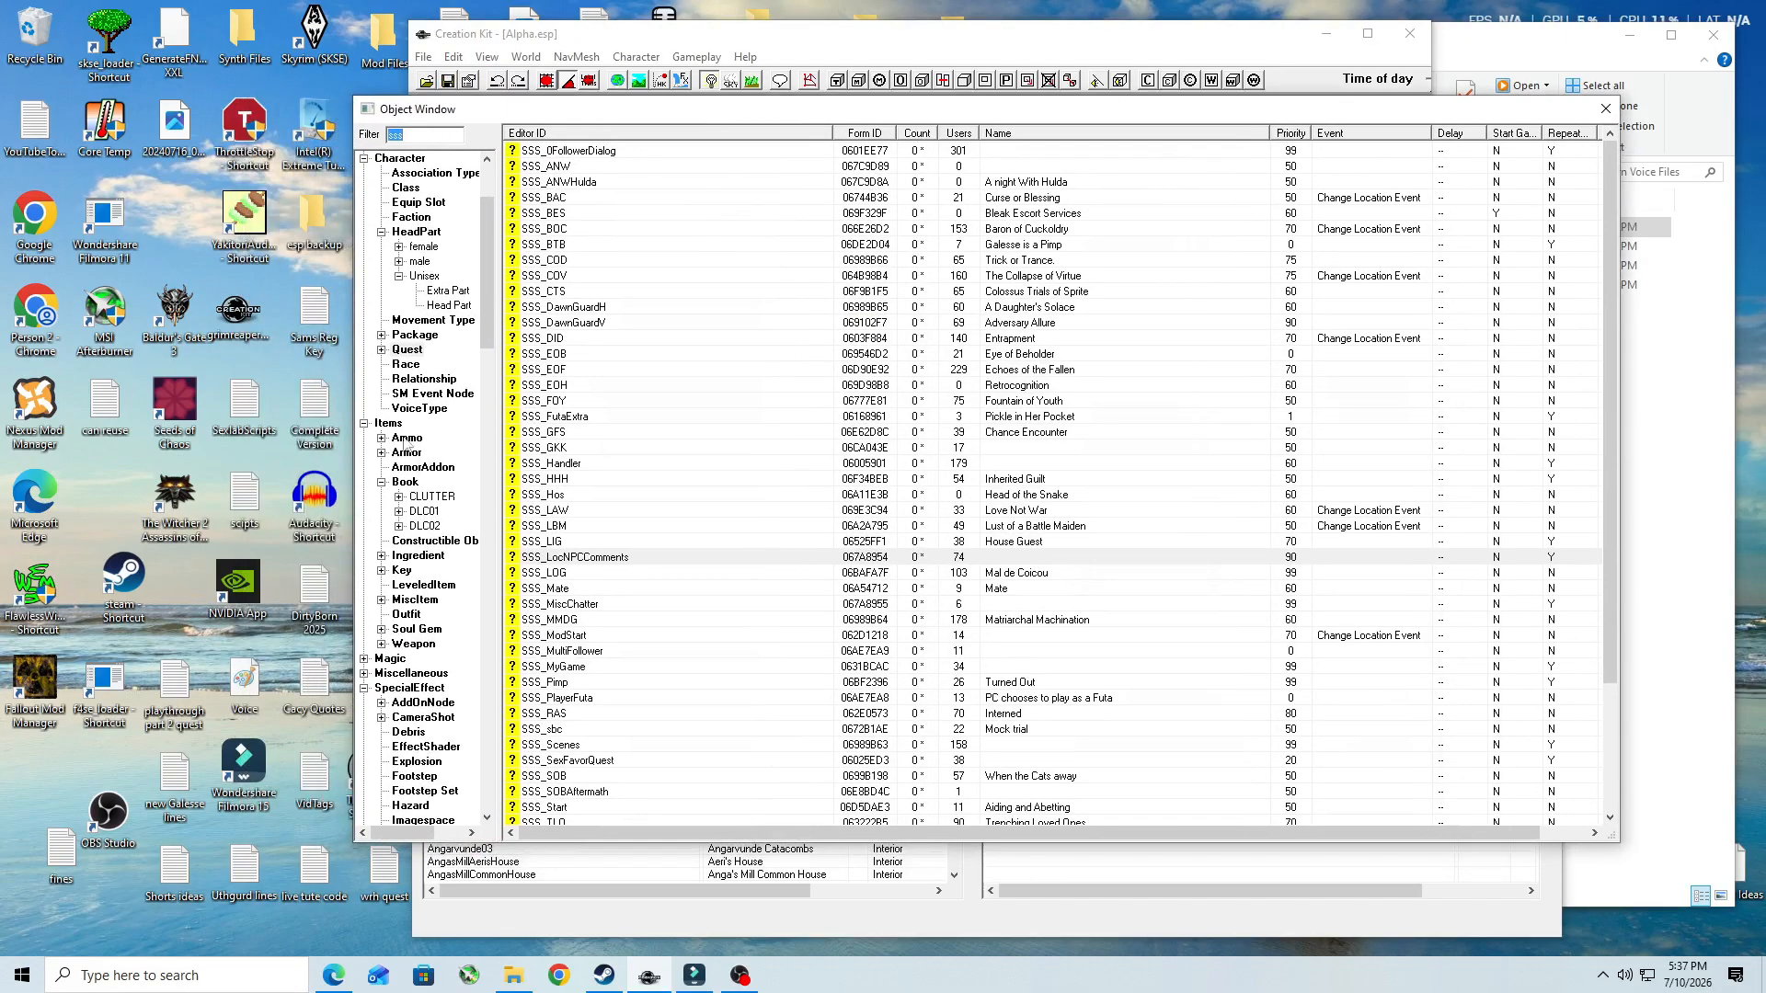
double_click(324, 511)
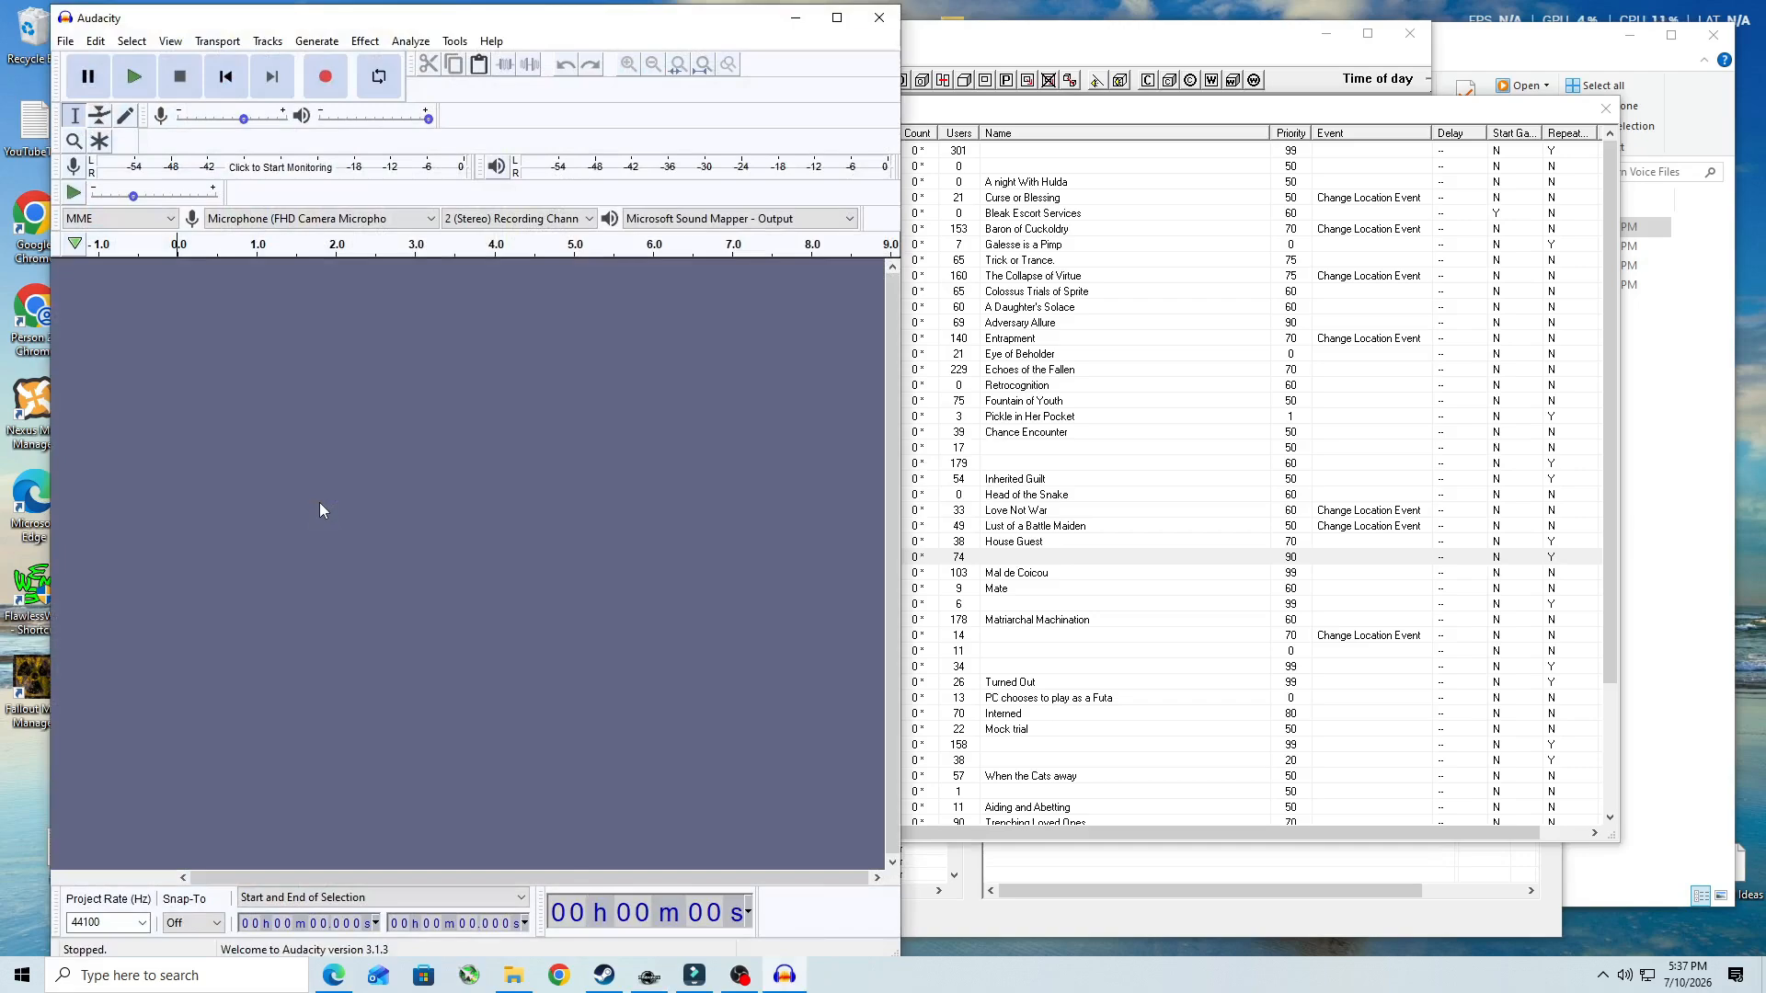
left_click_drag(442, 19, 412, 19)
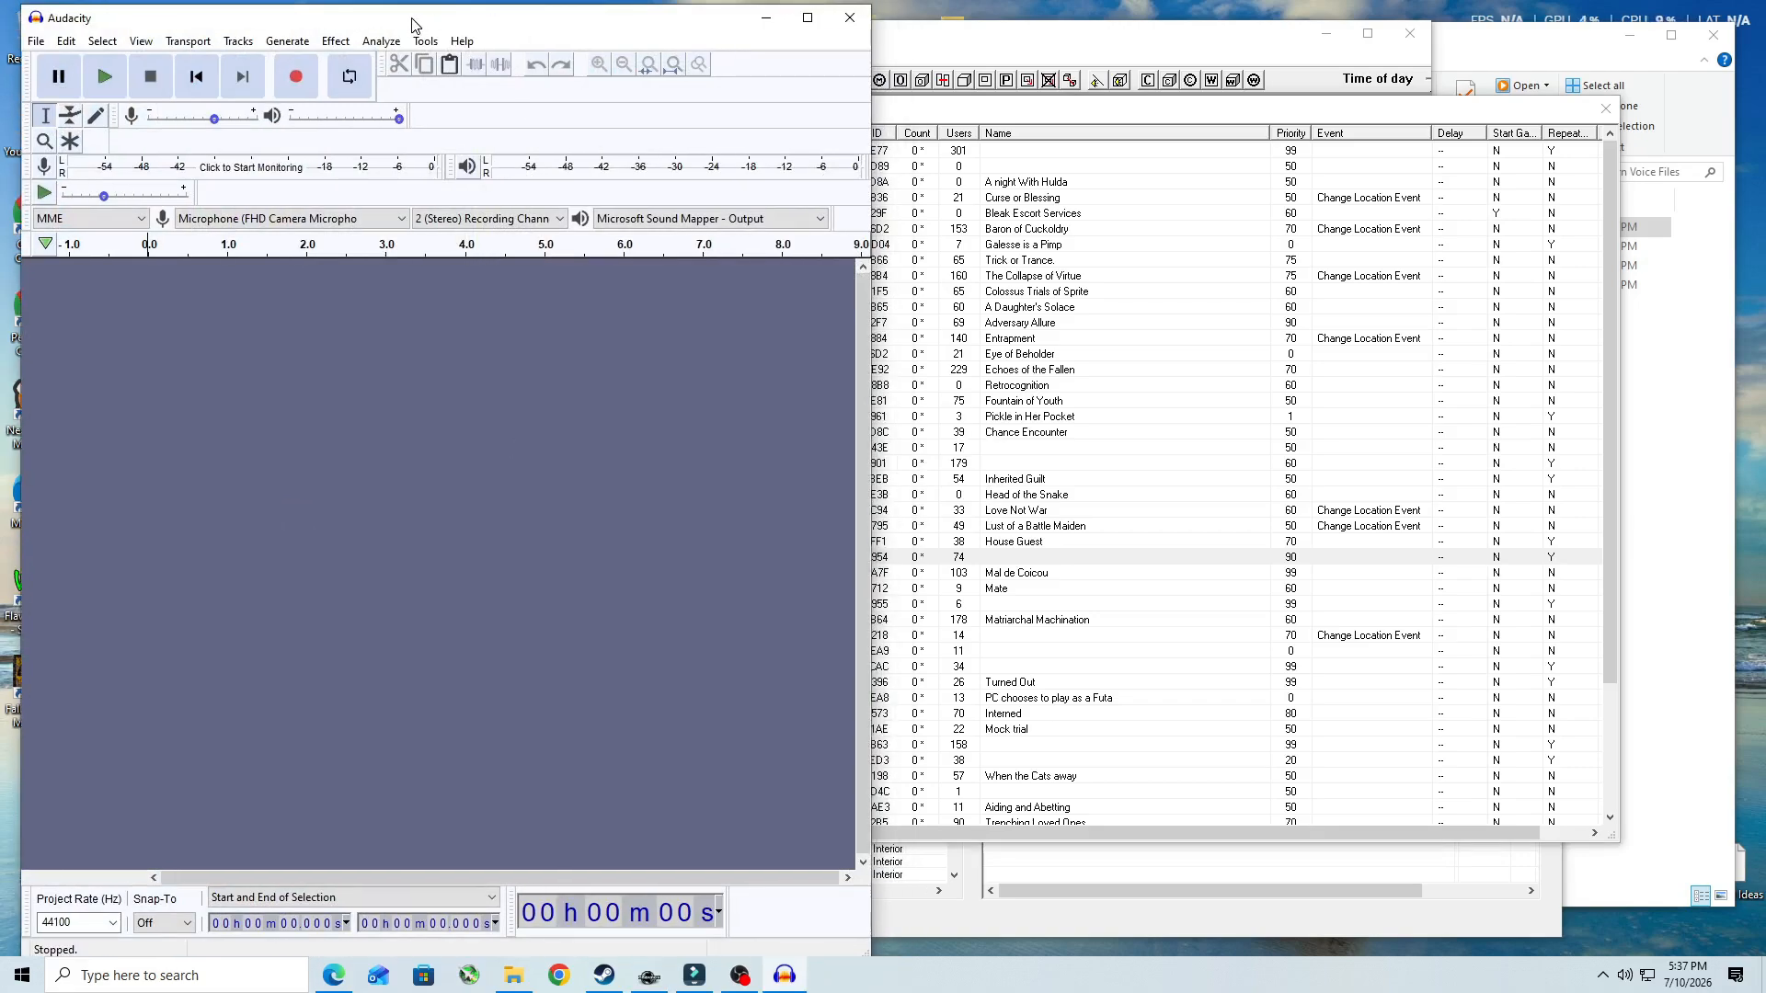
- Import the three renamed SSS_LocNPCComments audio files from the Dirtyborn Voice Files folder into Audacity together
left_click(1491, 51)
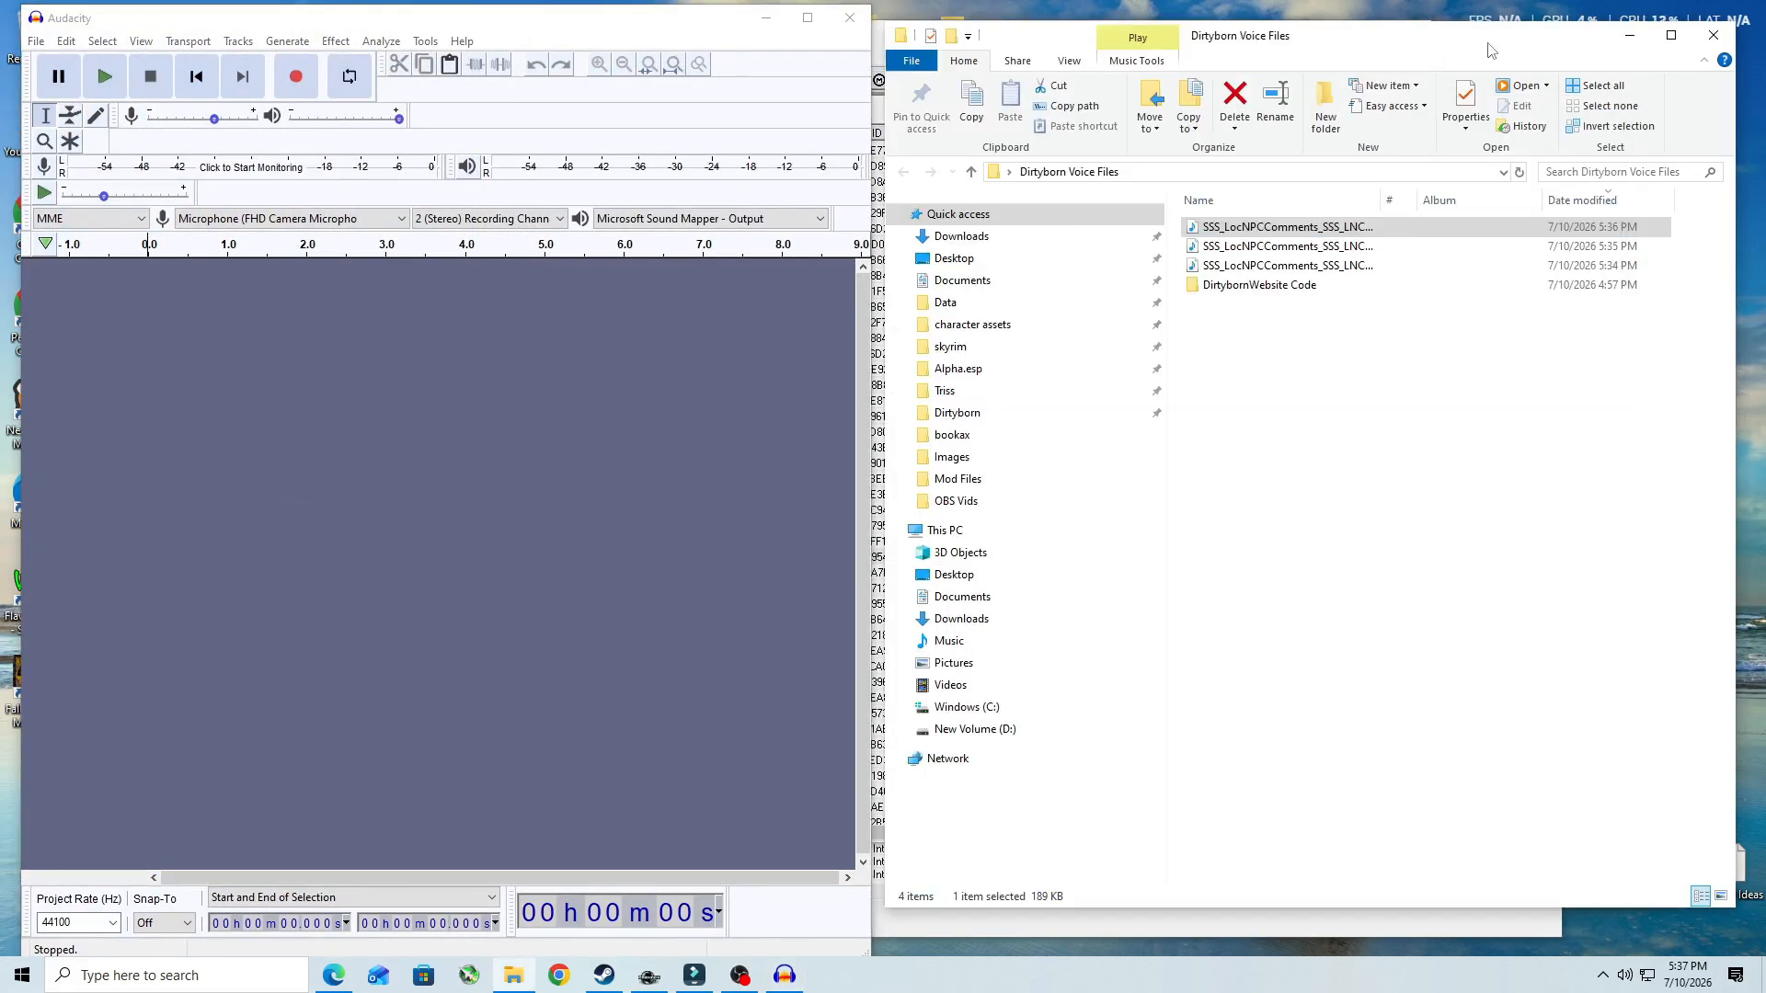
left_click(1370, 266, "shift")
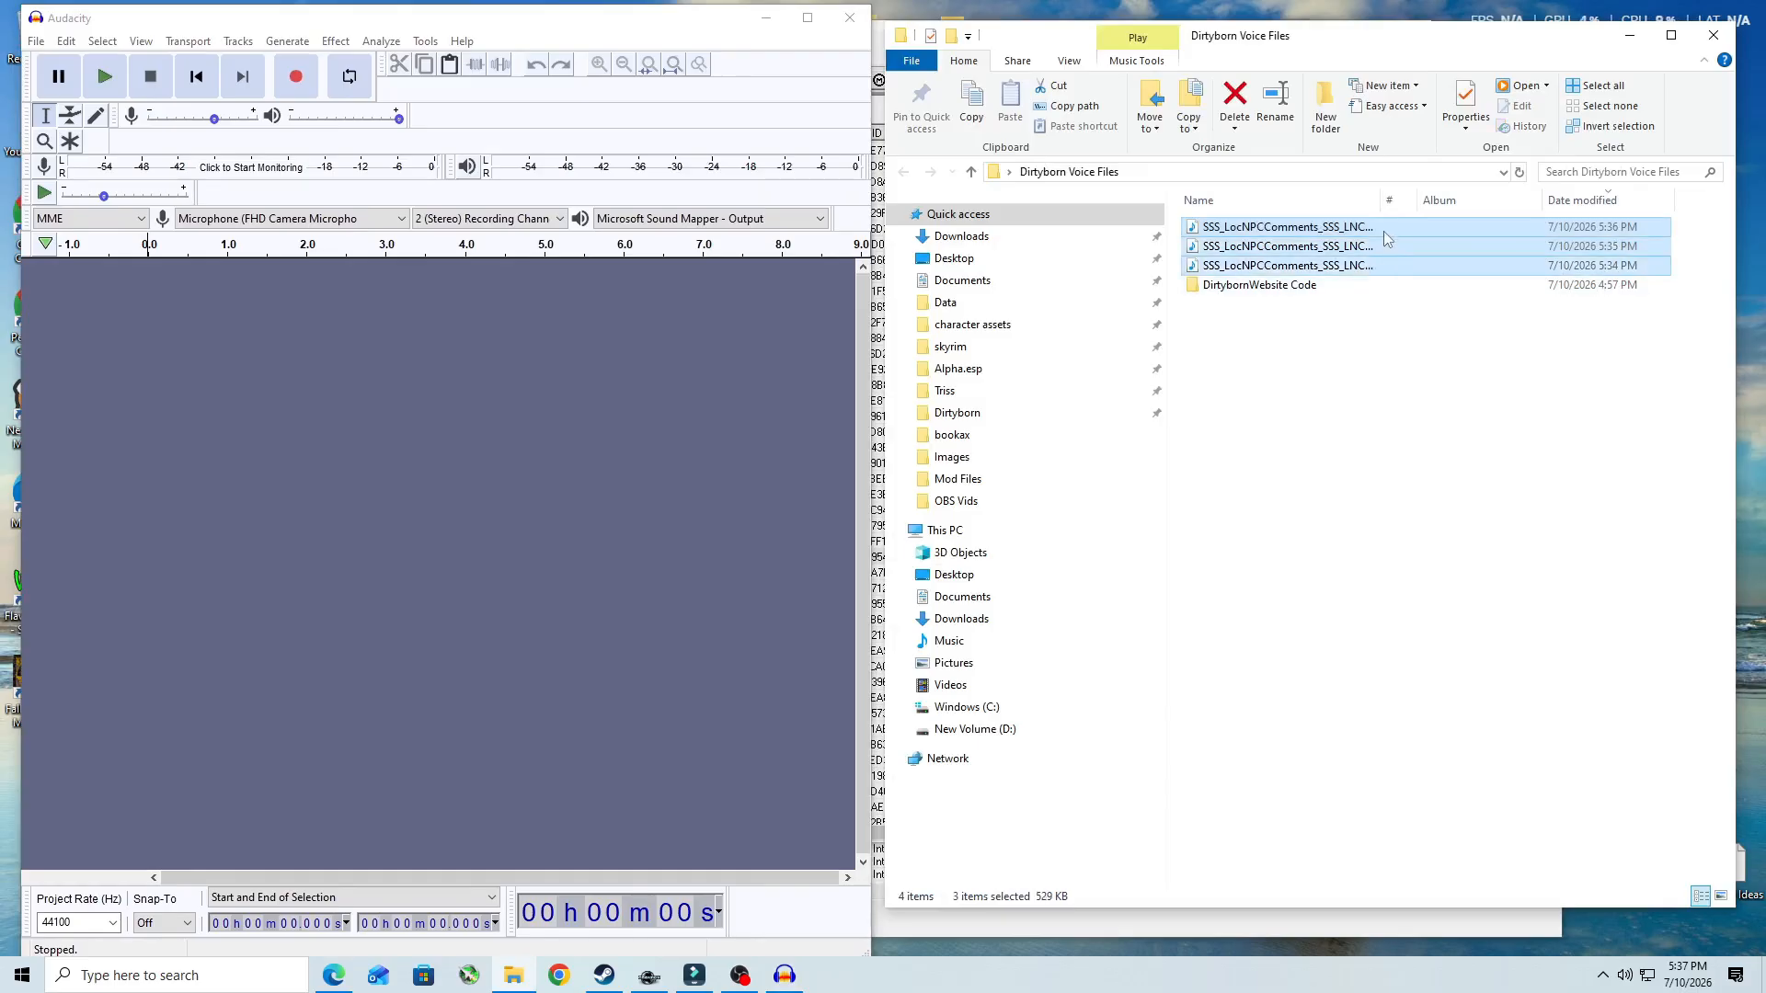
left_click_drag(1383, 230, 412, 449)
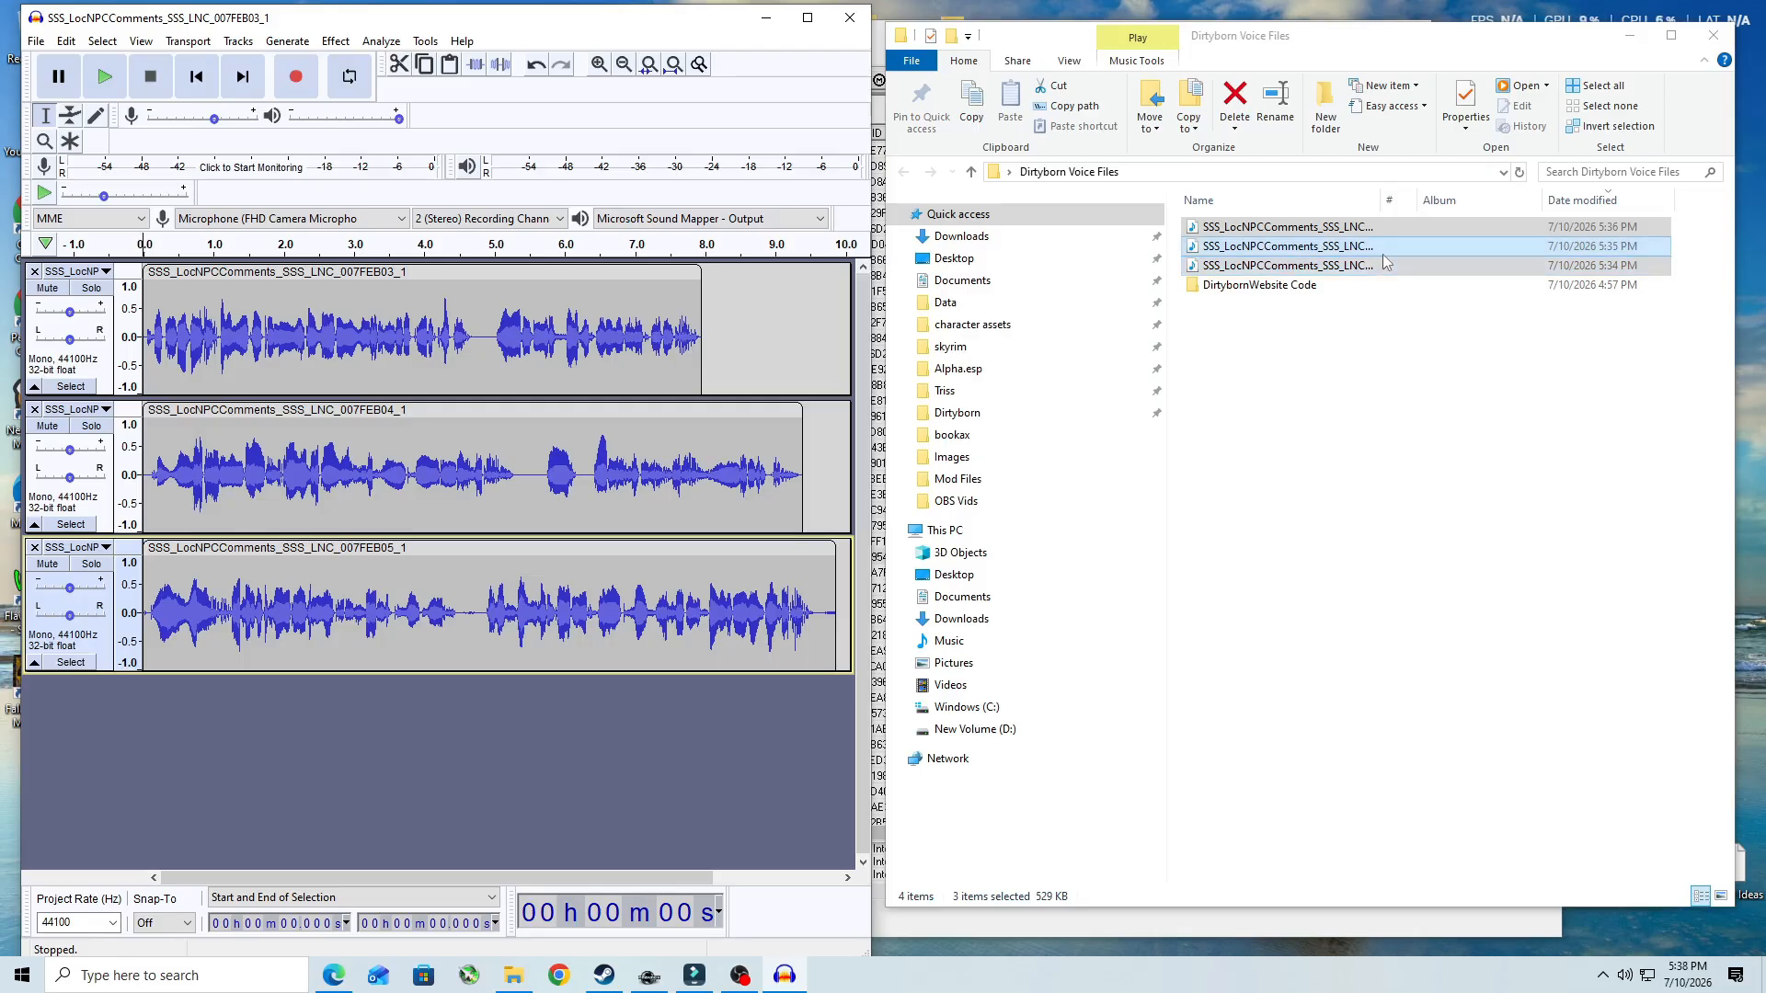
- Start a multiple-file export of the Audacity tracks and open the Alpha.esp voice folder's FemaleGaleese subfolder in File Explorer
left_click(37, 42)
mouse_move(67, 41)
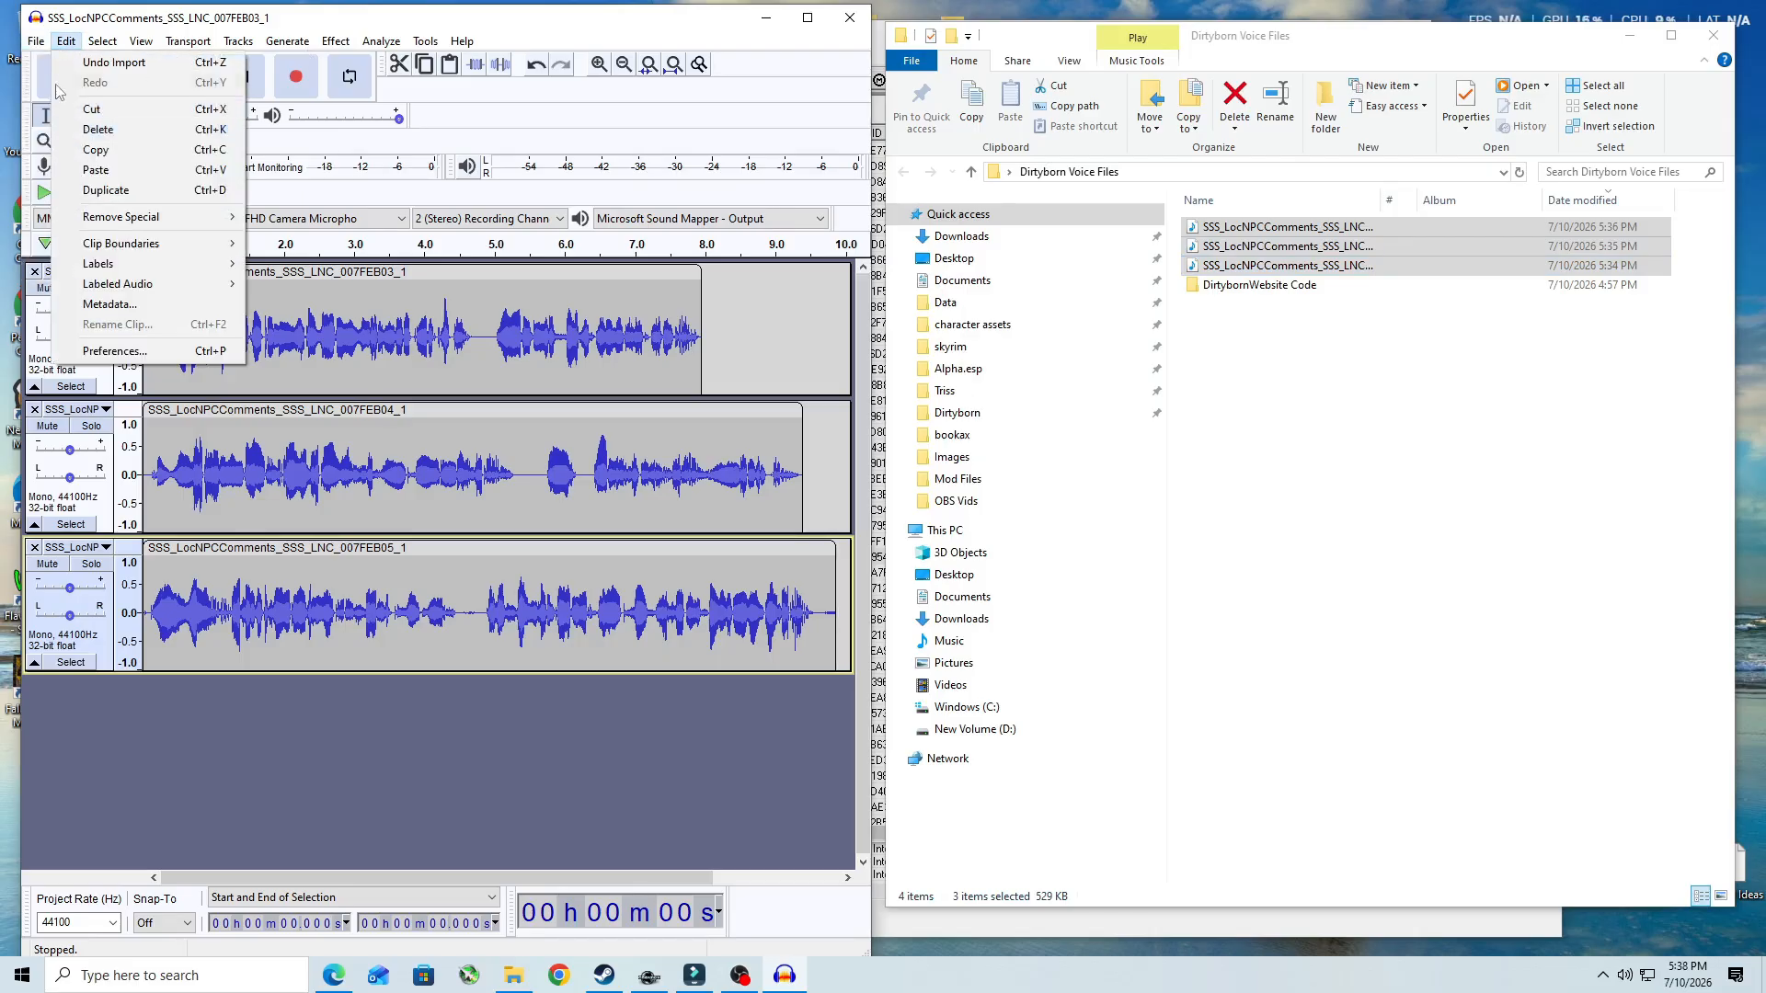
mouse_move(70, 181)
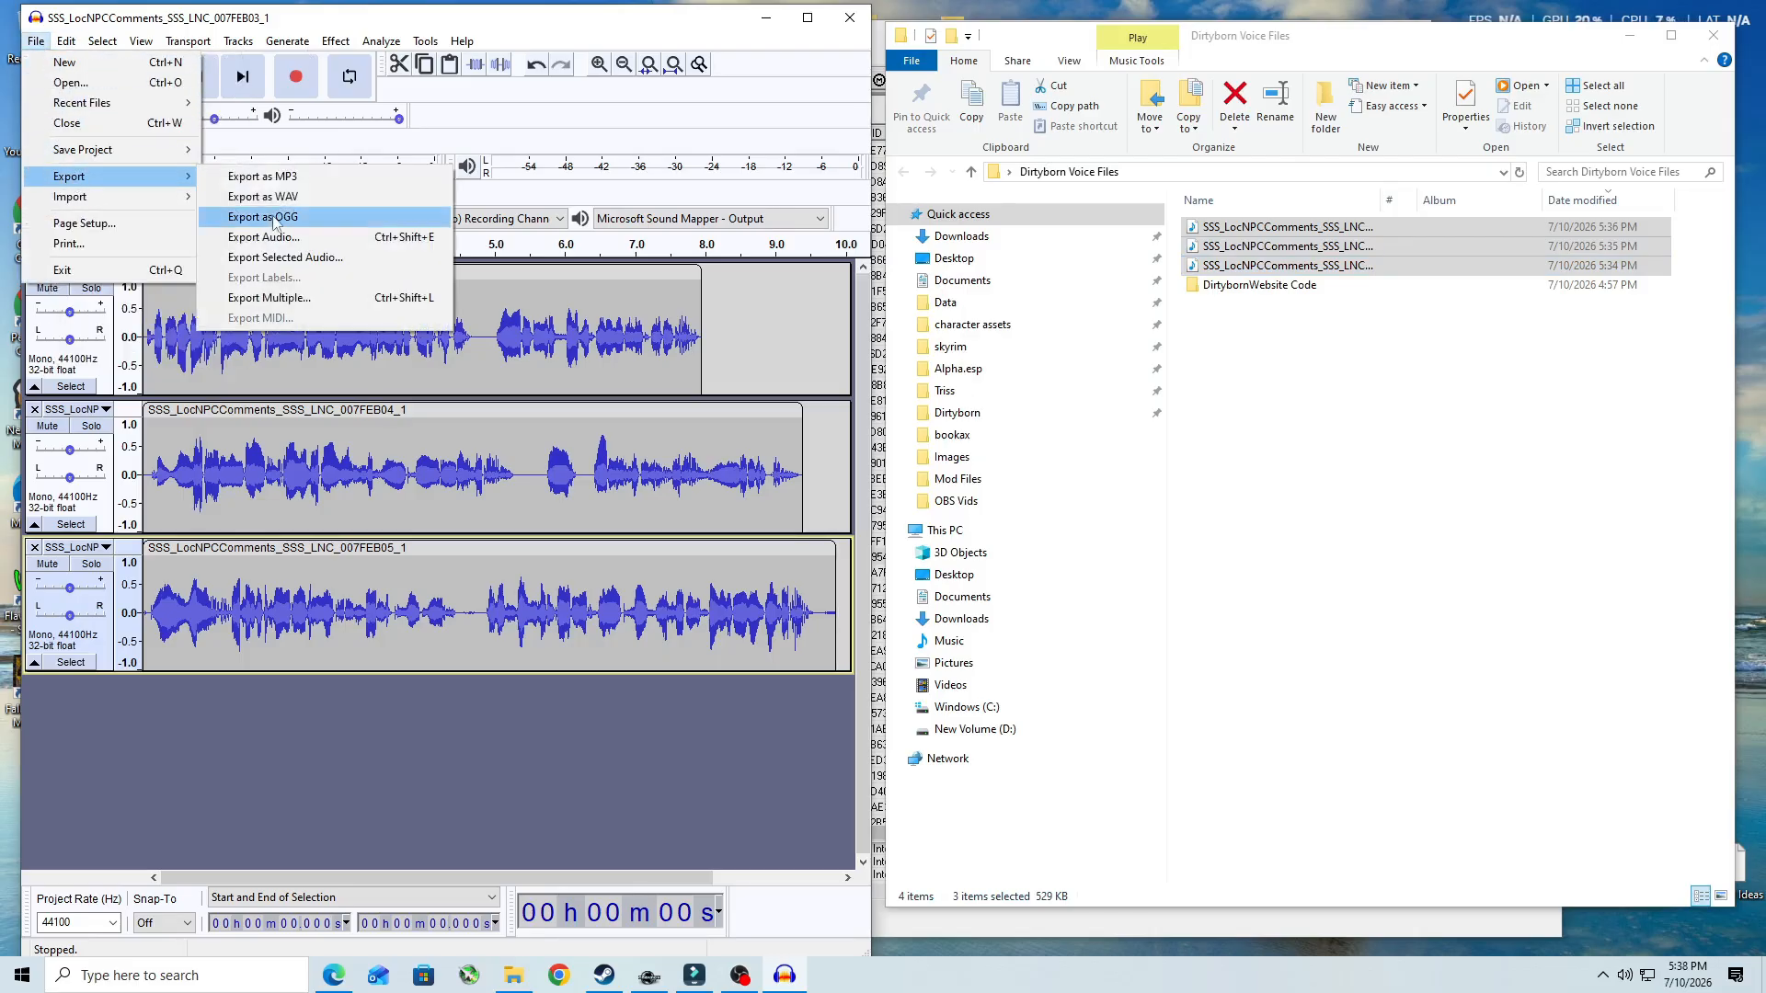
left_click(276, 297)
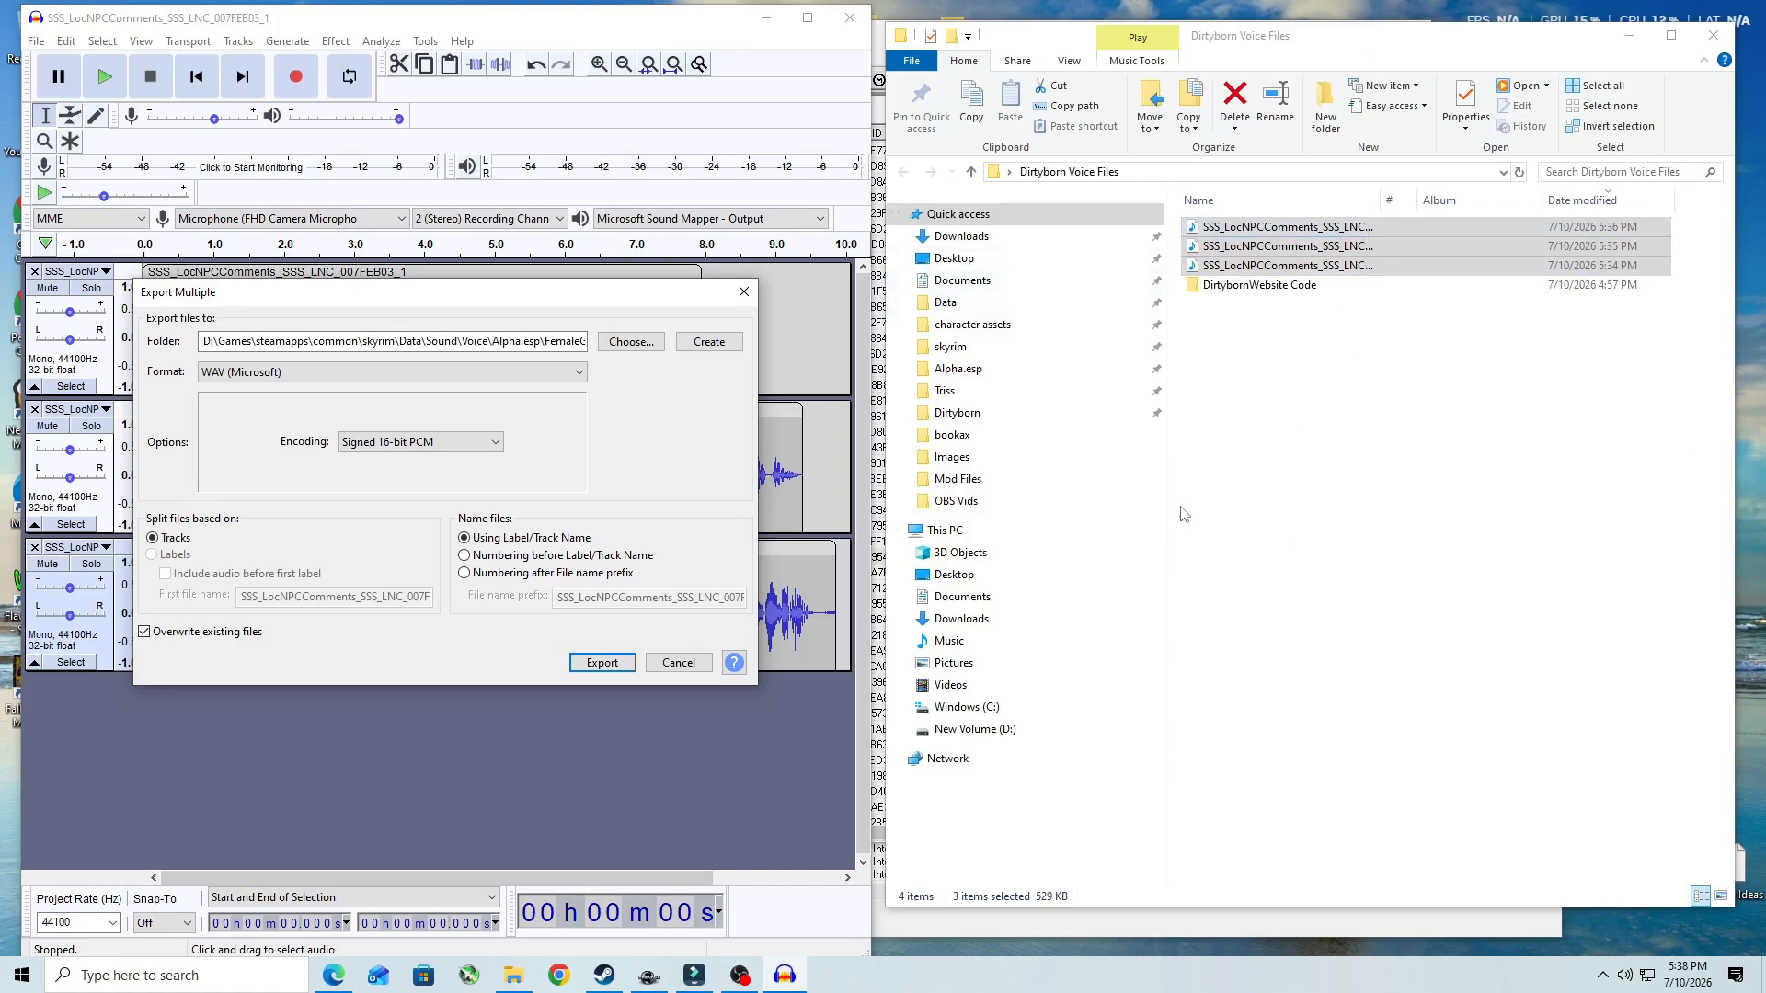
left_click(992, 372)
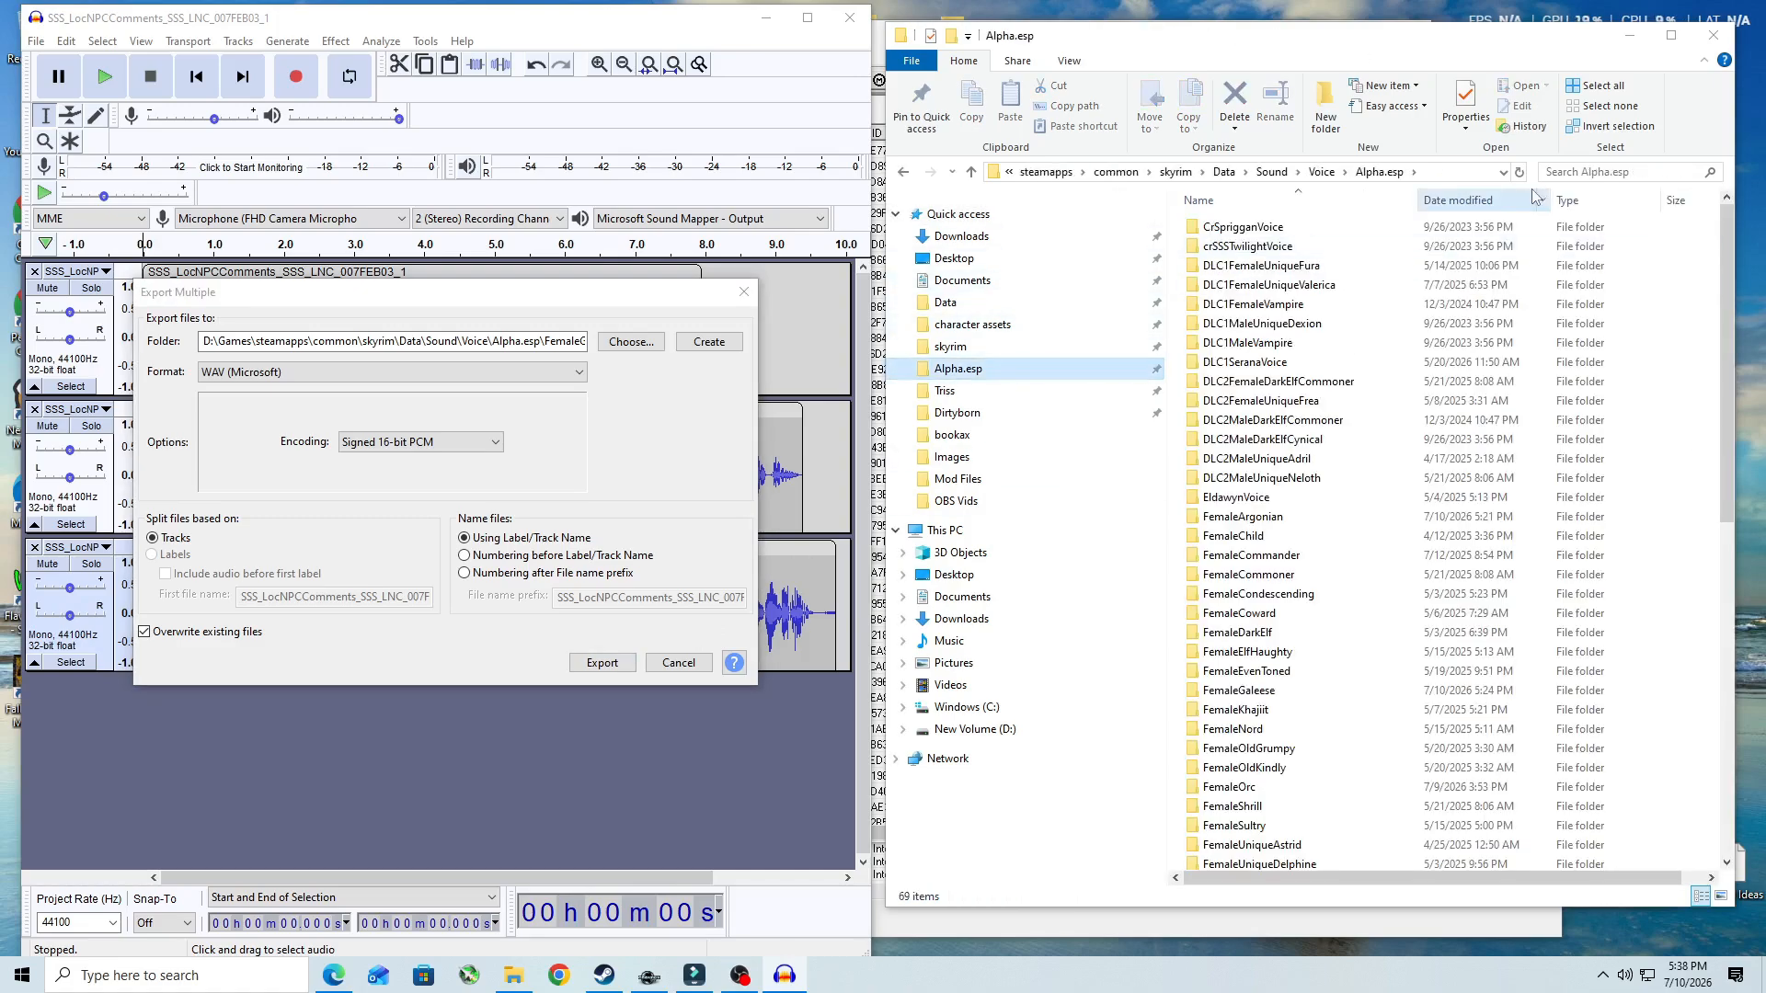
double_click(1297, 697)
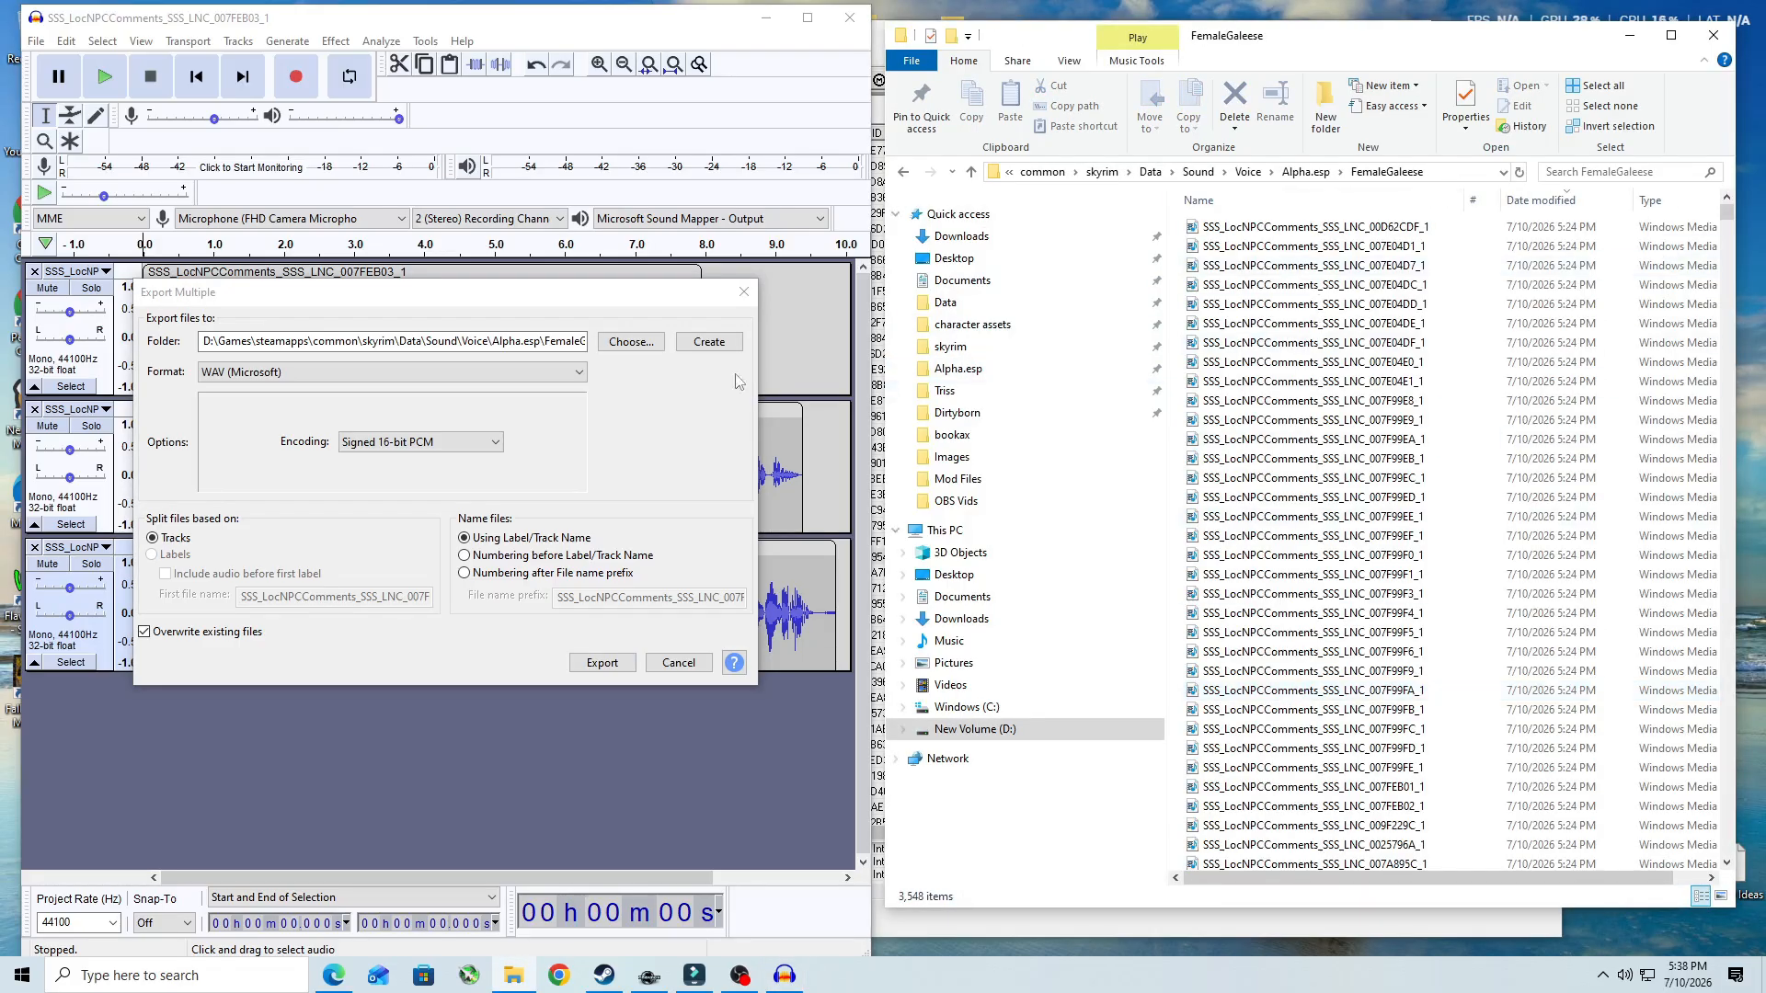
- Export the three tracks as separate WAV (Microsoft) files into the FemaleGaleese folder, and close Audacity without saving the project
left_click(655, 345)
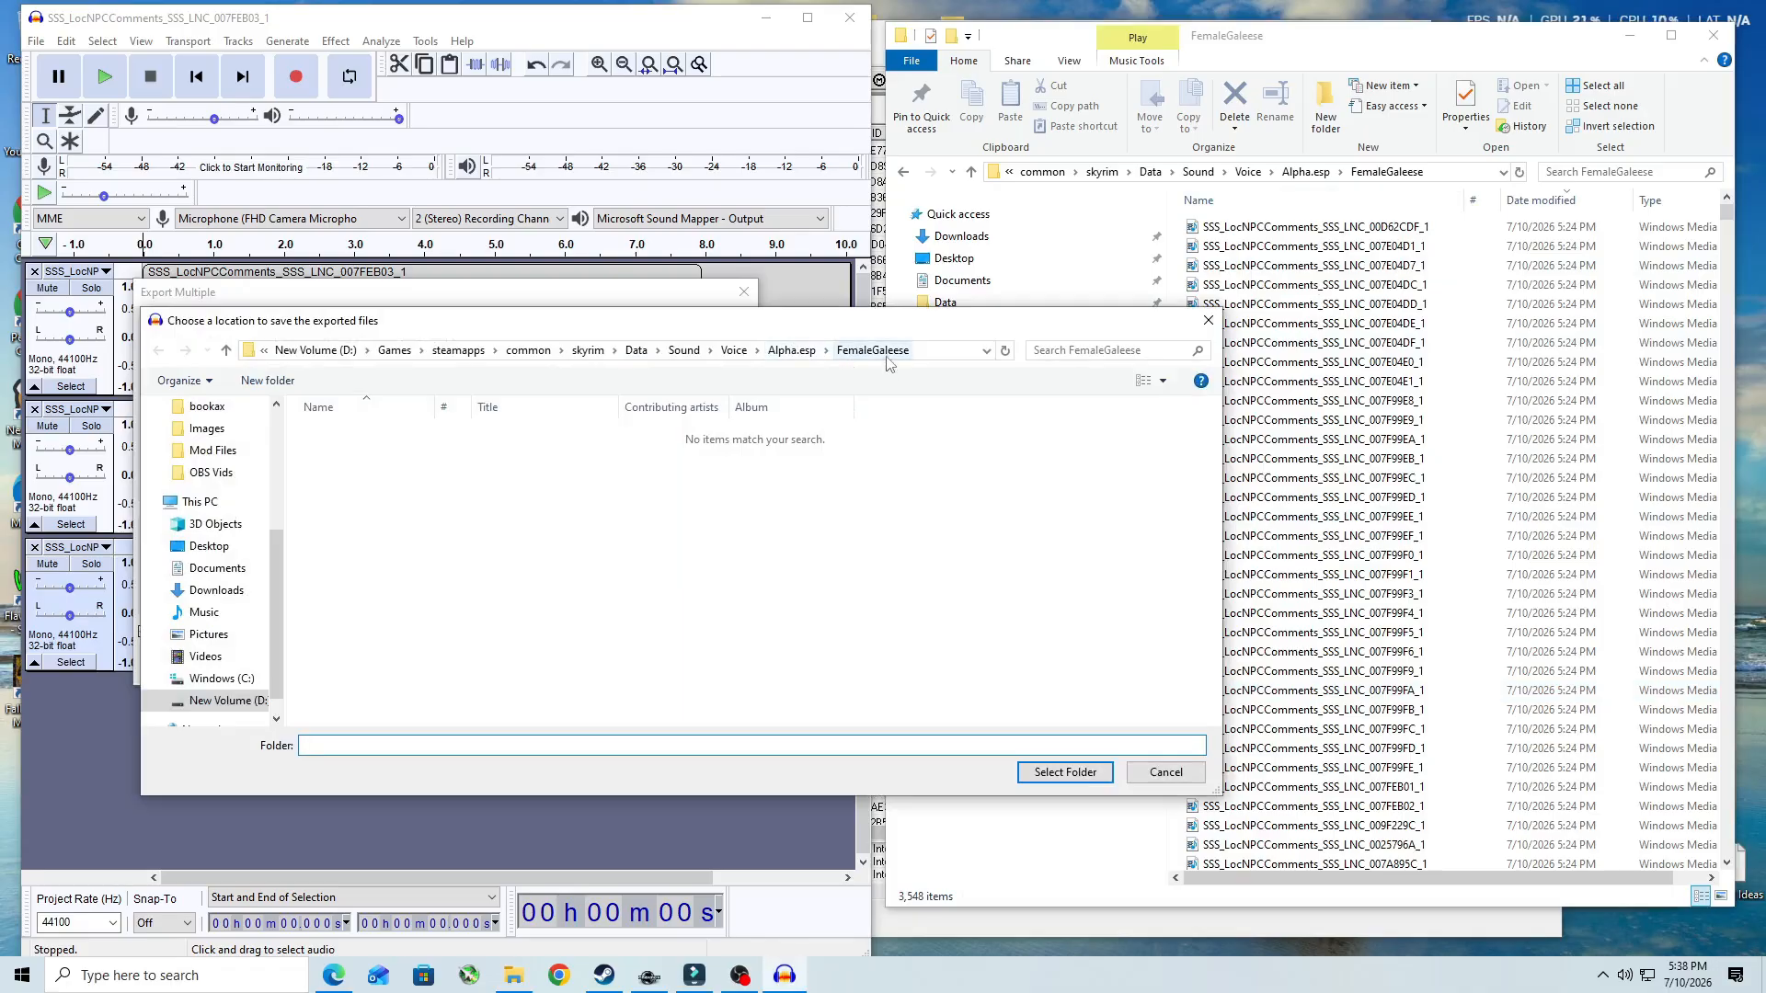
left_click(1078, 780)
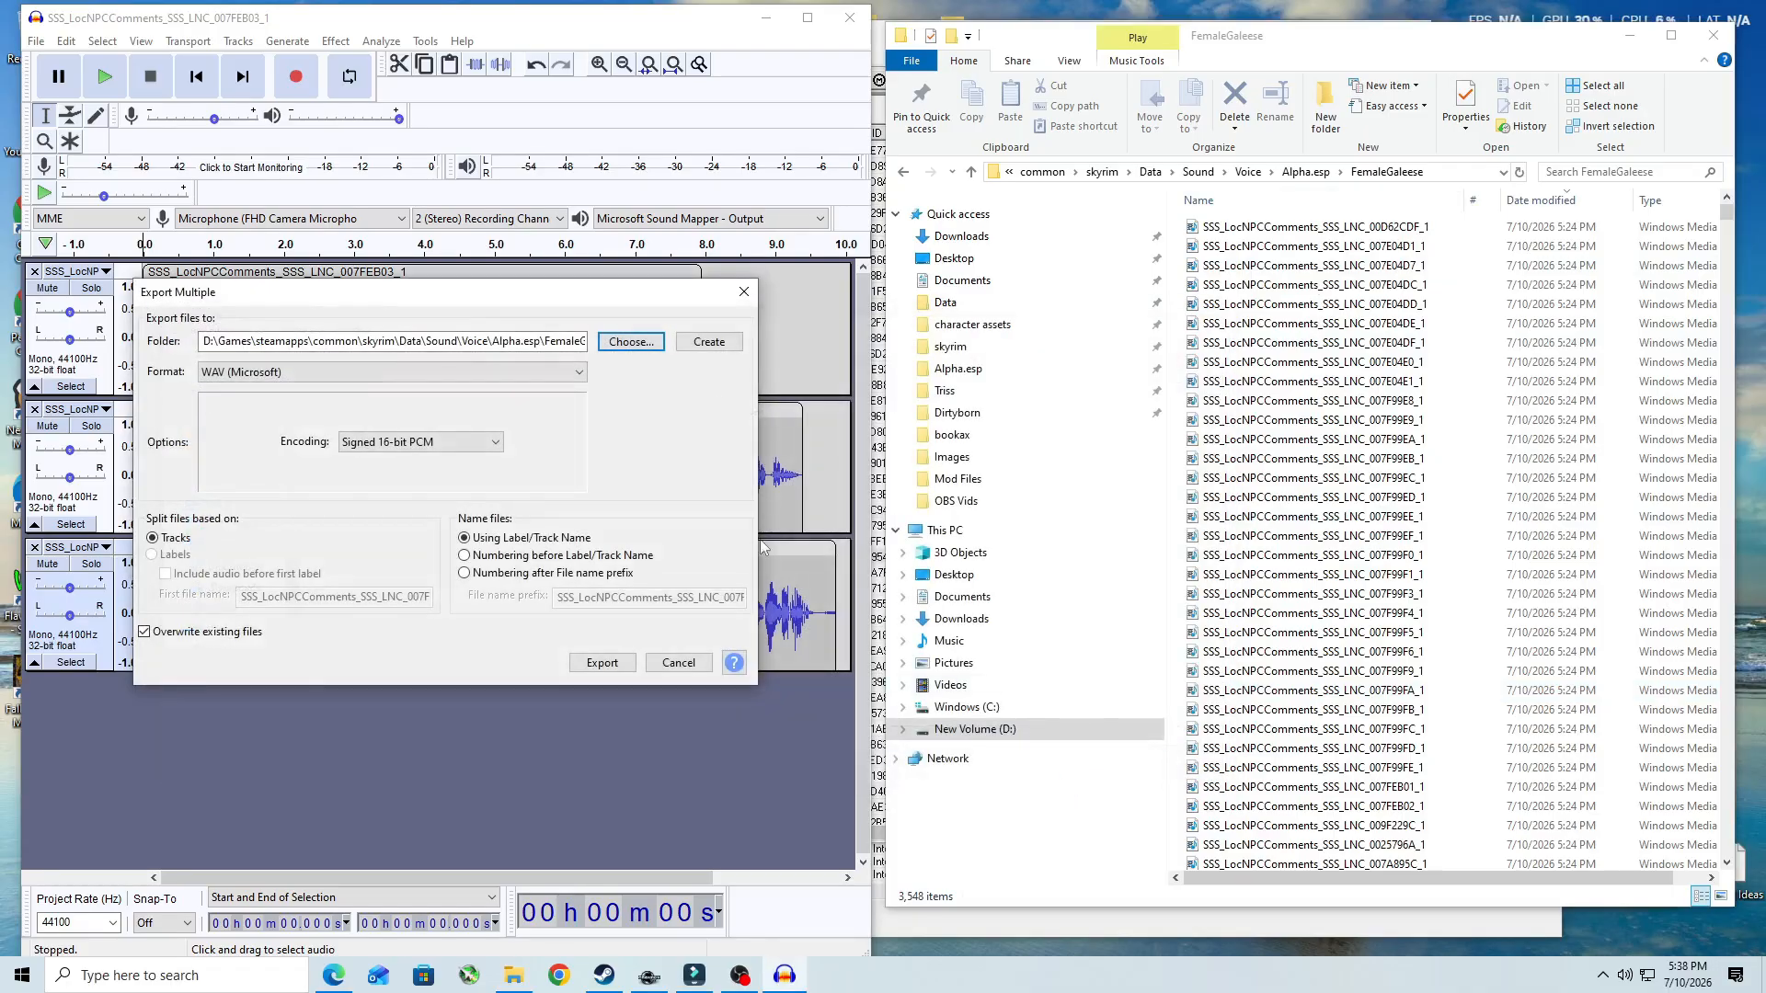
left_click(603, 664)
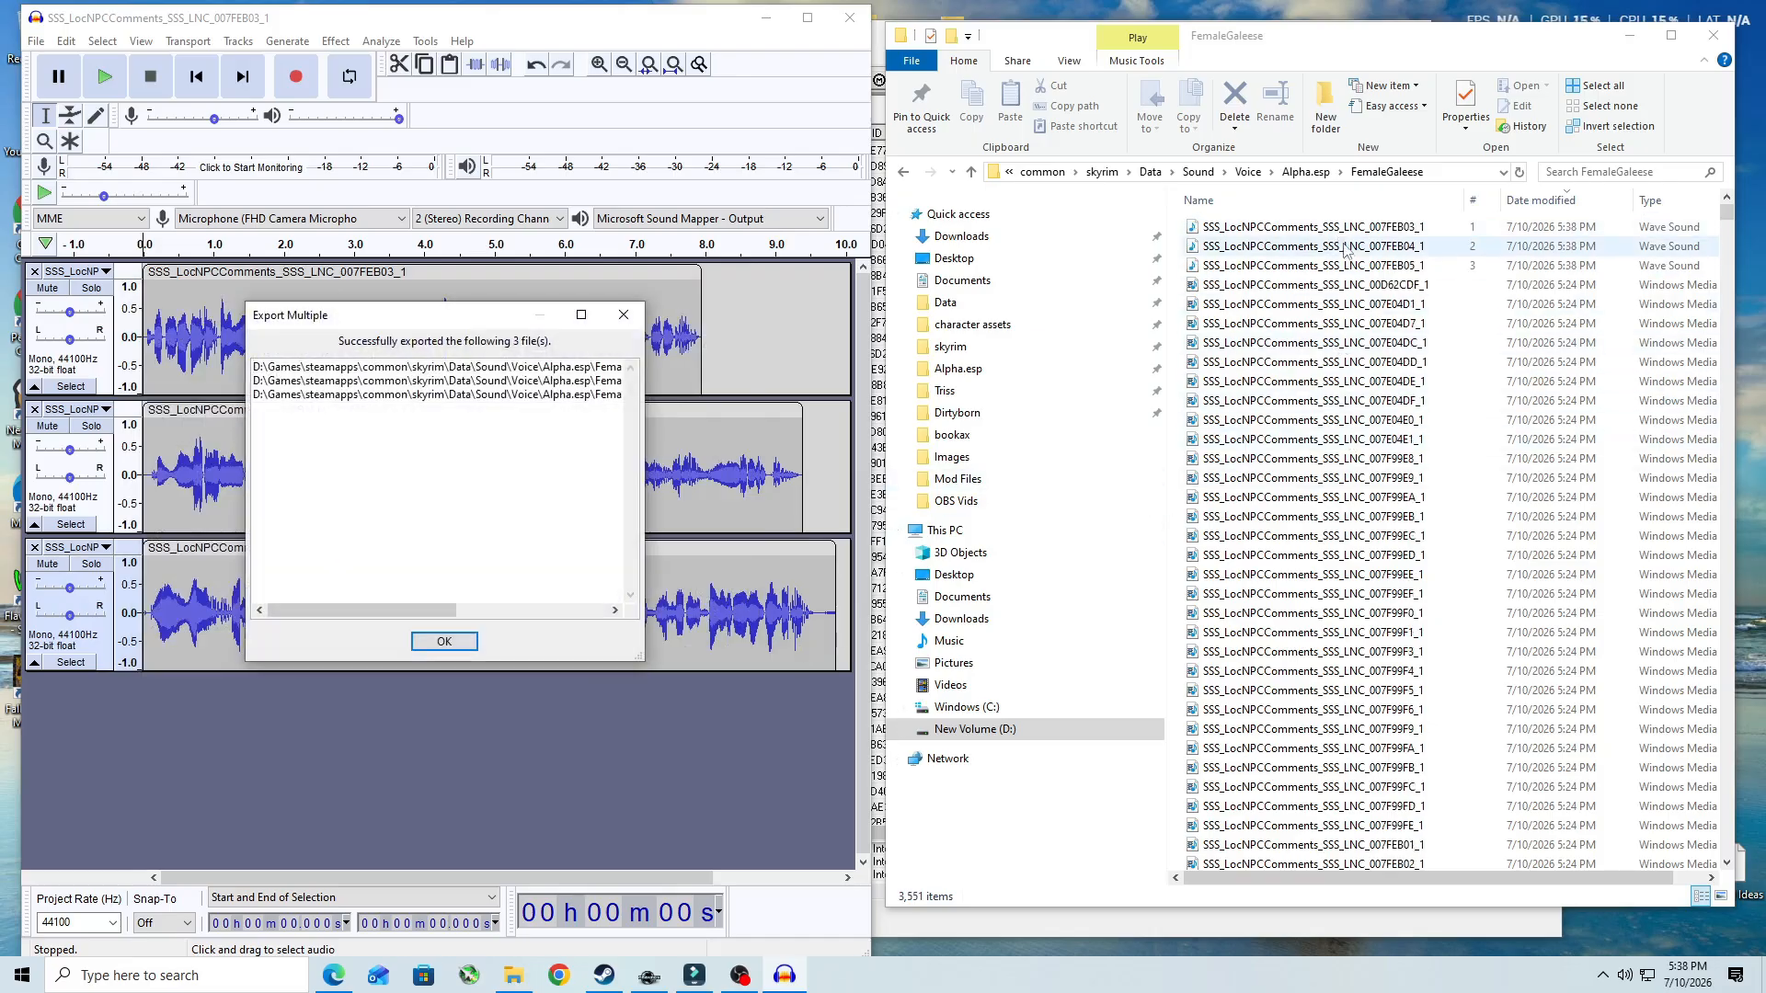
left_click(432, 638)
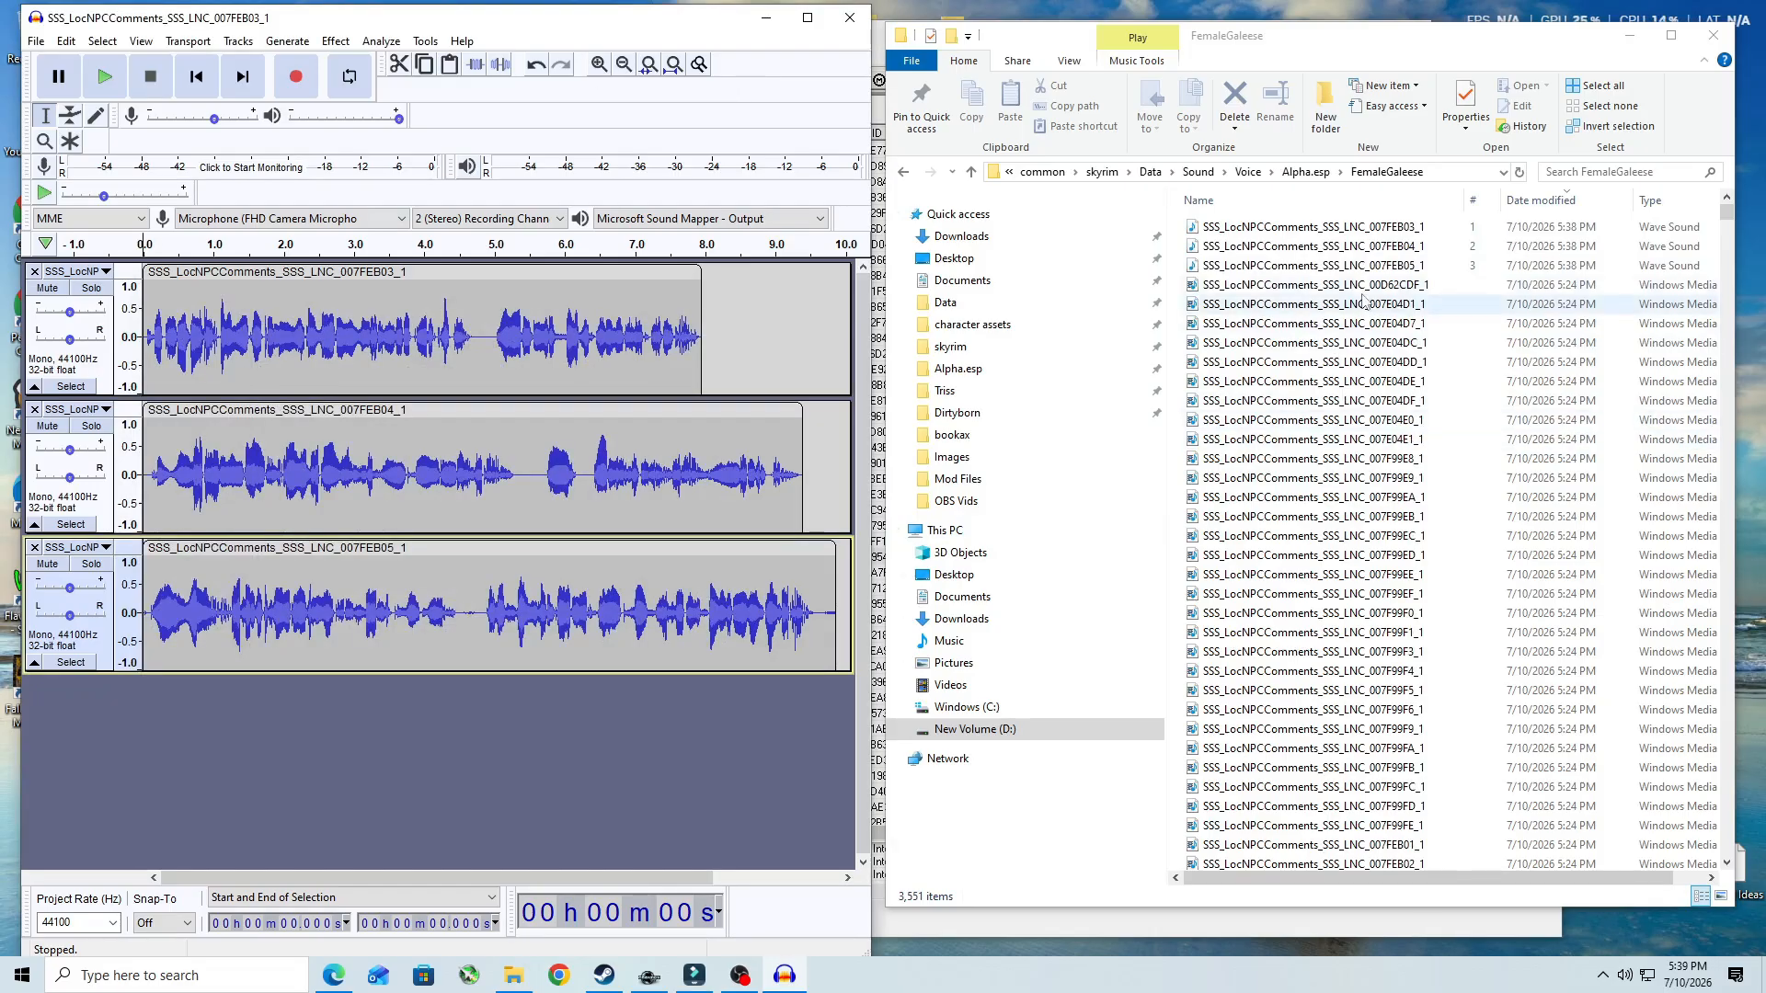
left_click(850, 18)
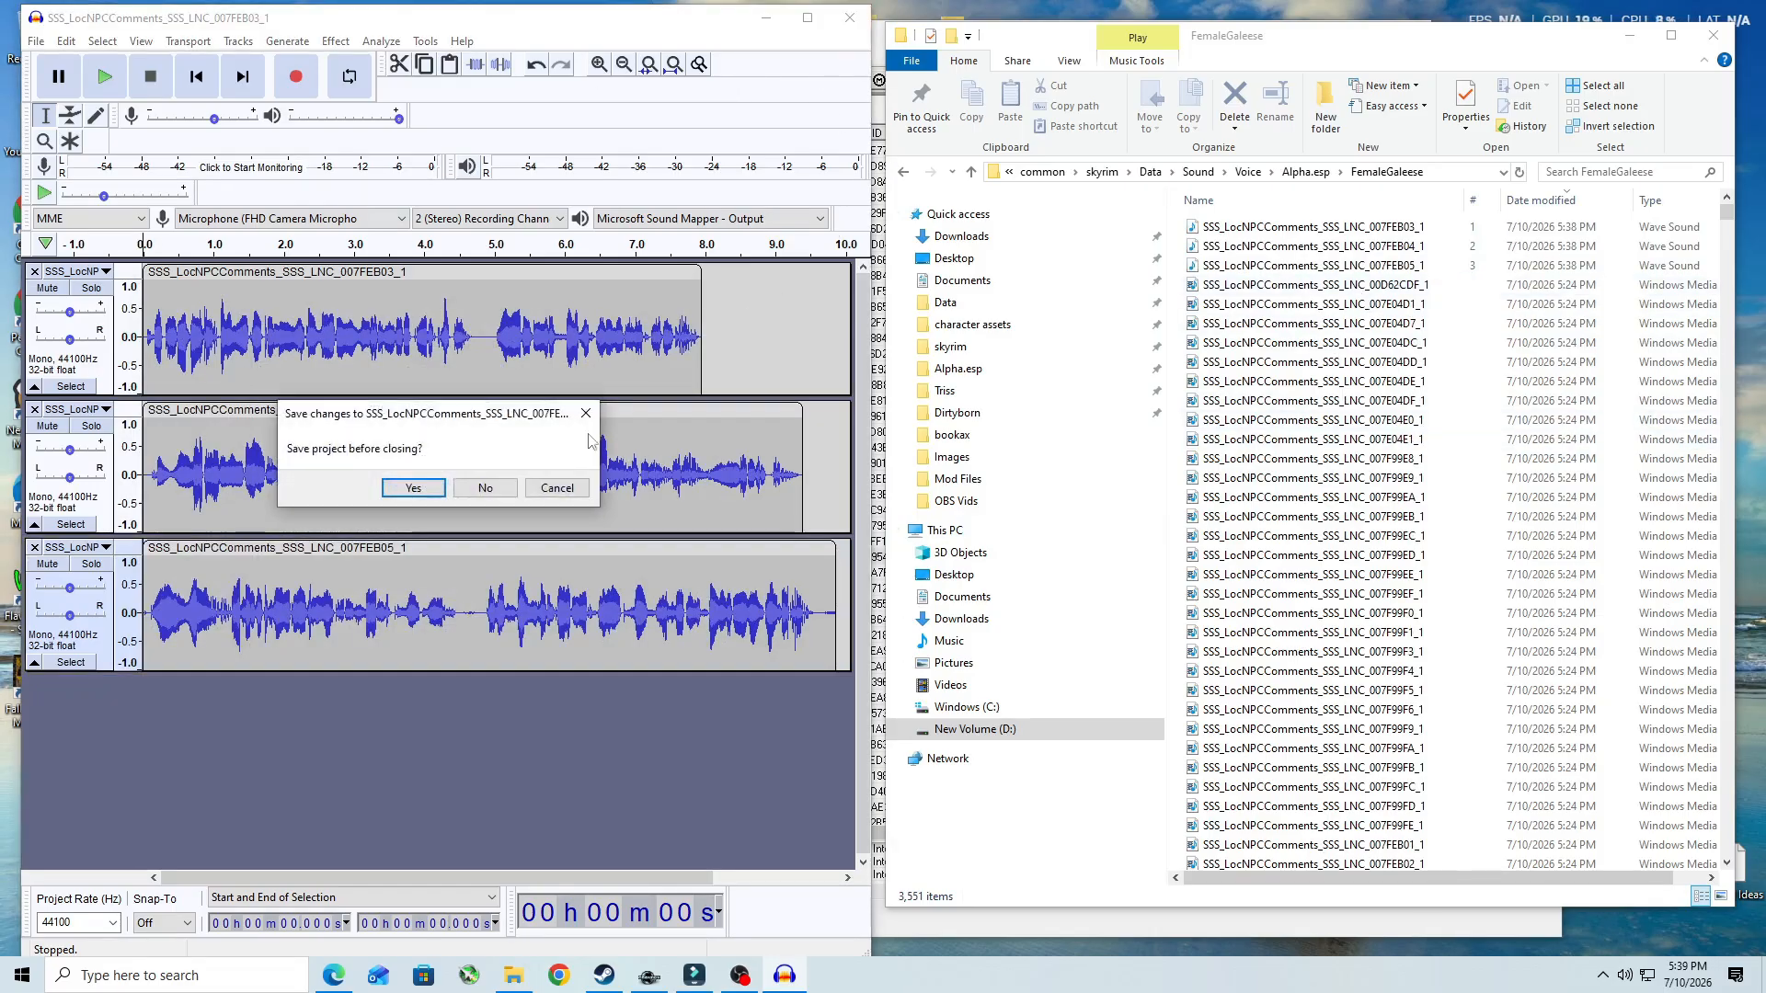
left_click(488, 488)
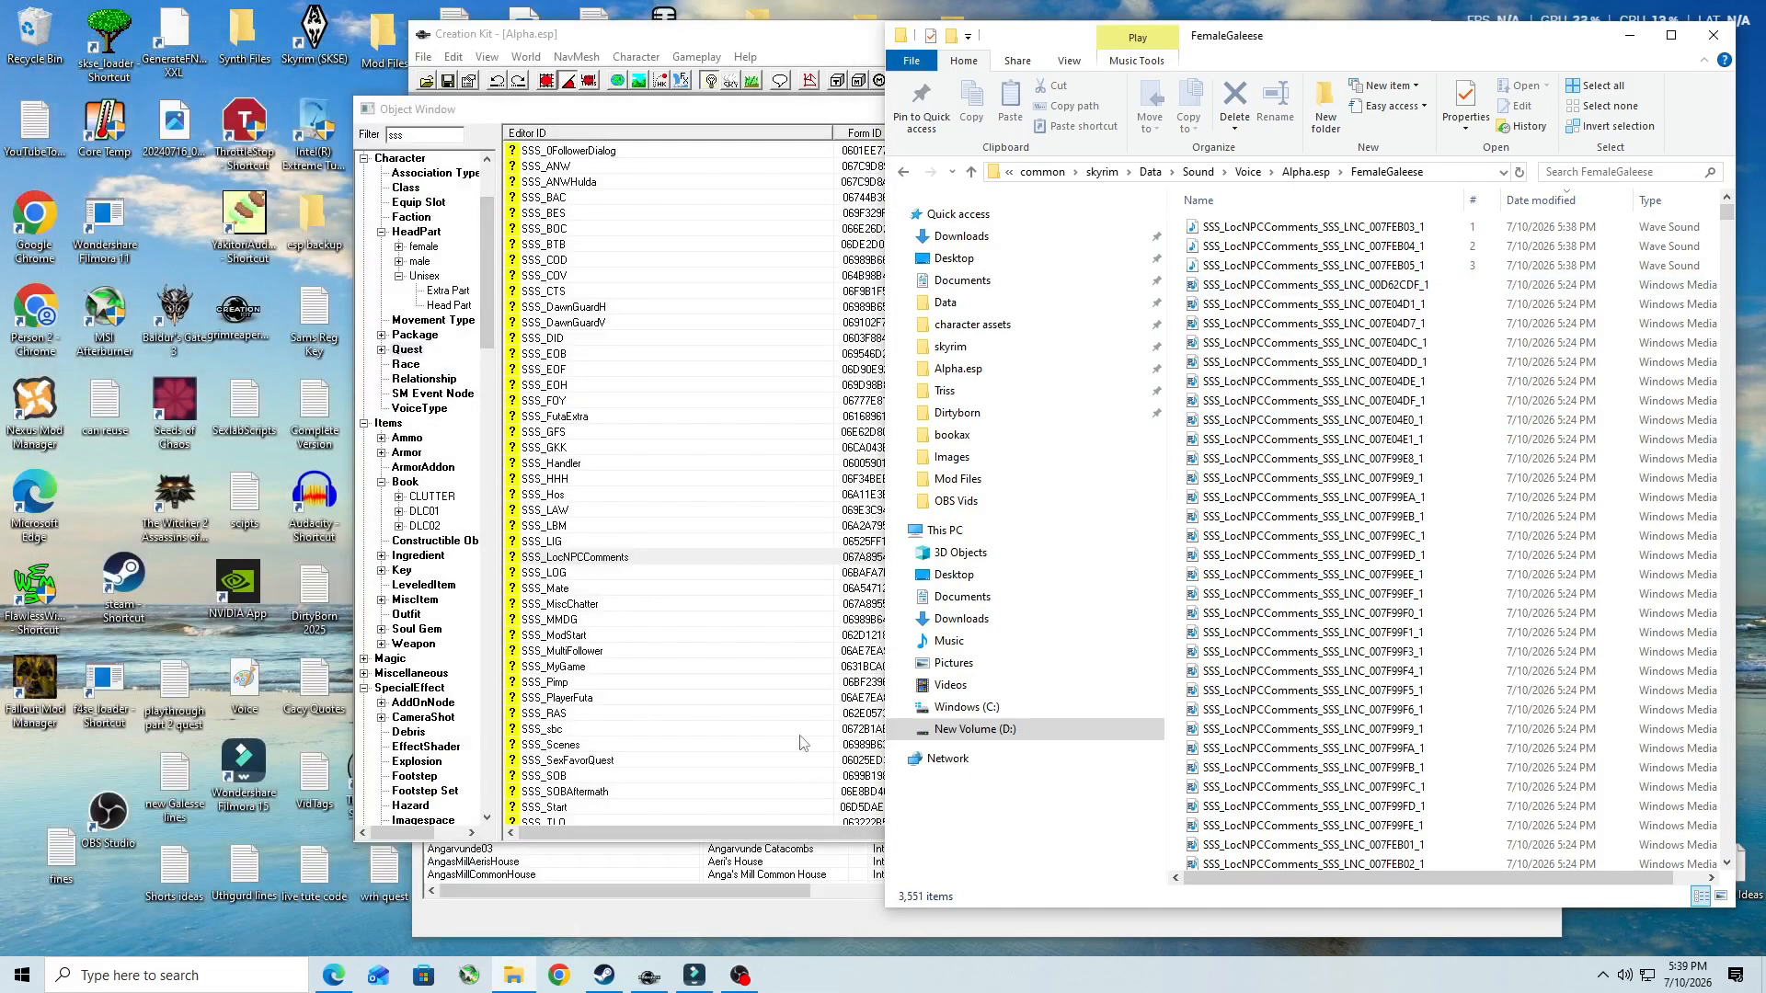
- Switch to Creation Kit, shift its Object Window away from the FemaleGaleese folder window, and bring that folder window back to the front
left_click(792, 37)
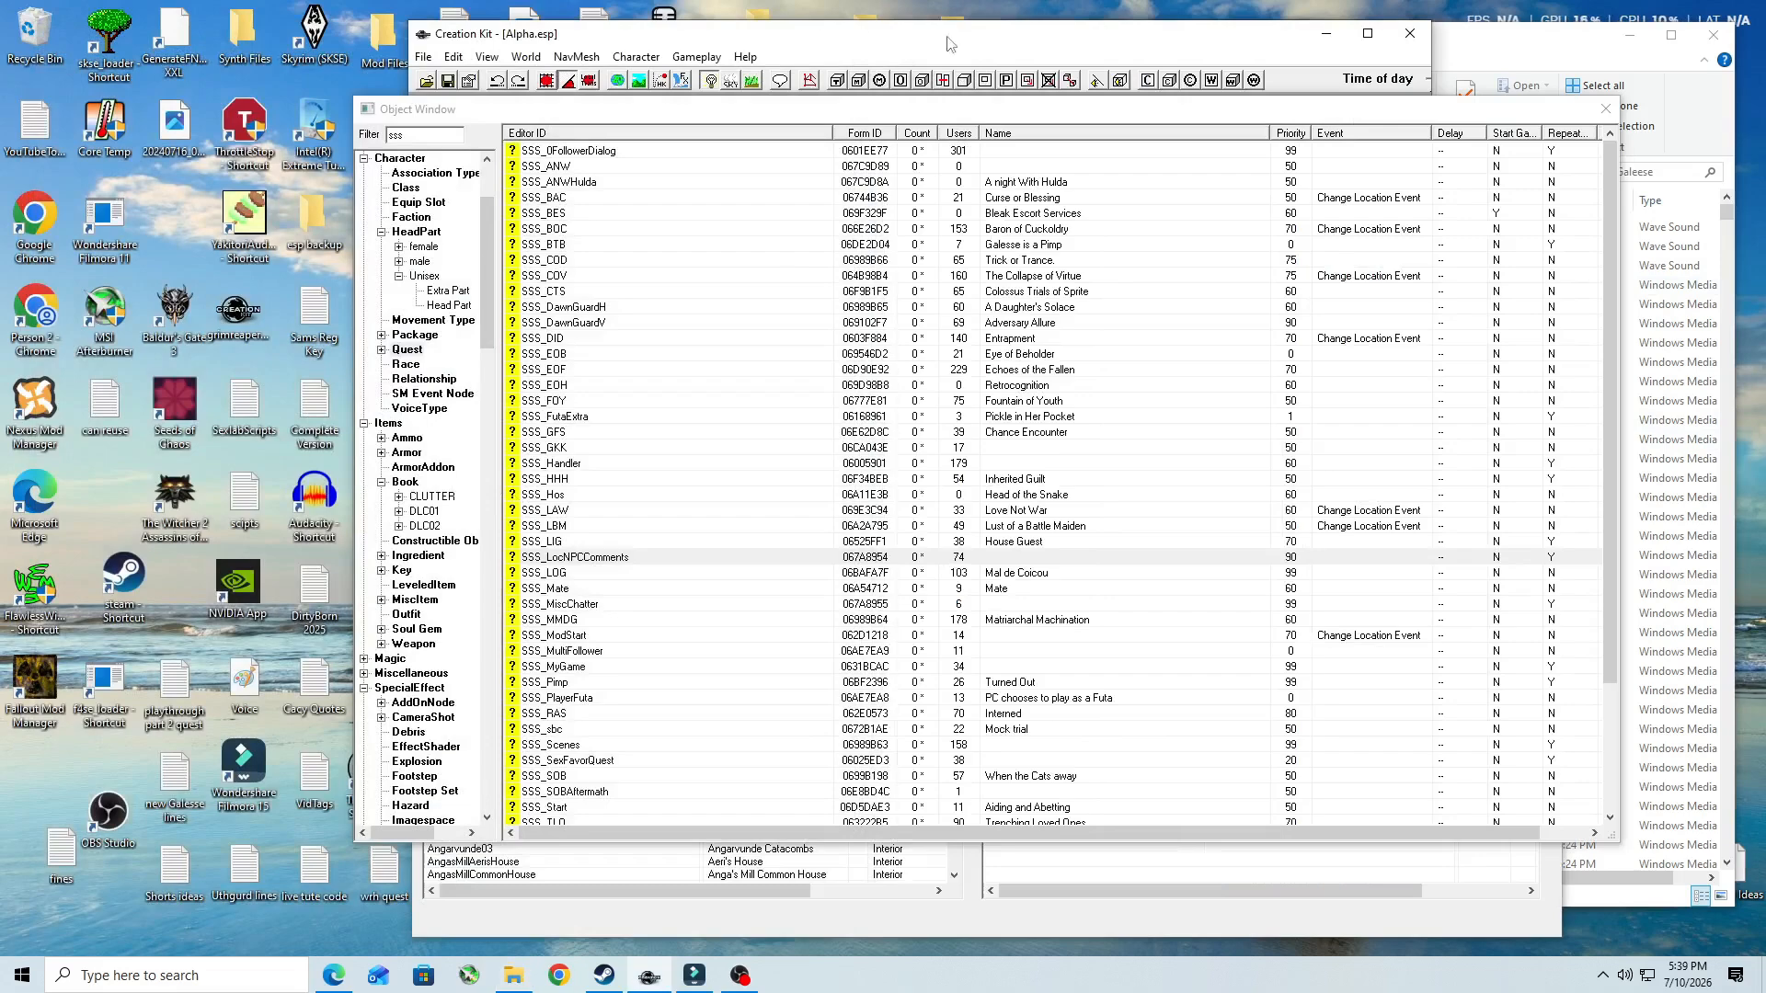
left_click(1001, 115)
left_click_drag(1000, 115, 847, 114)
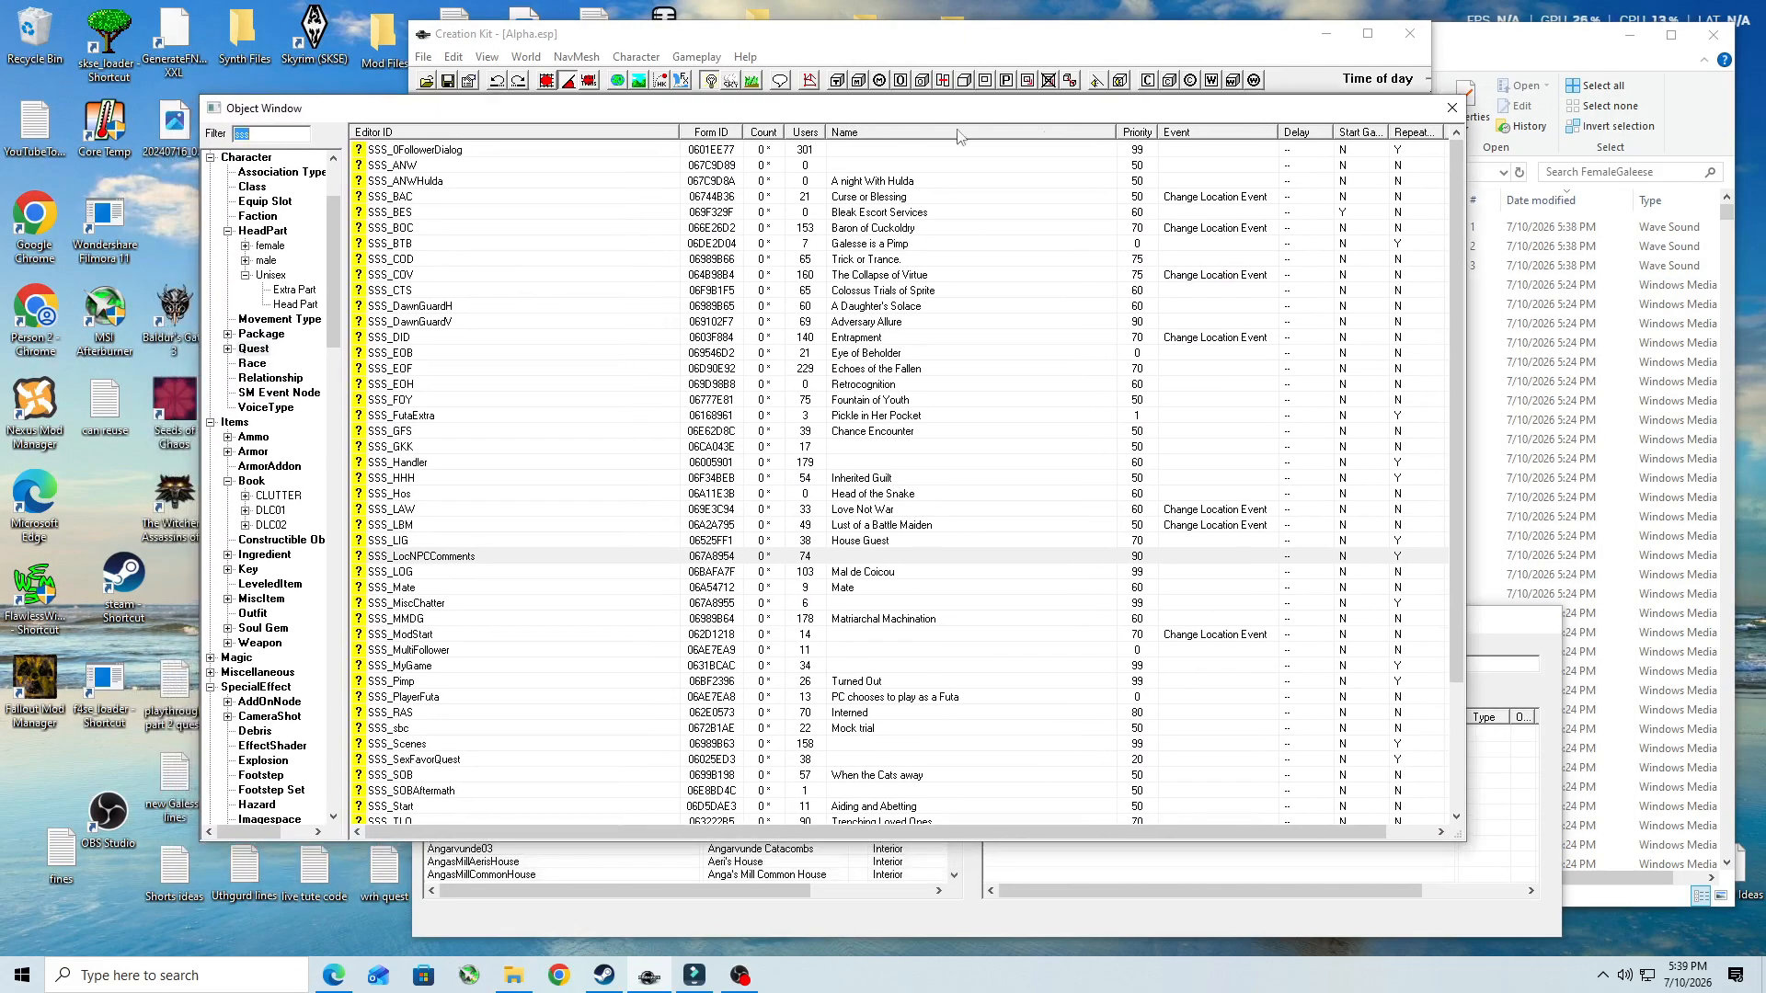
left_click(1497, 44)
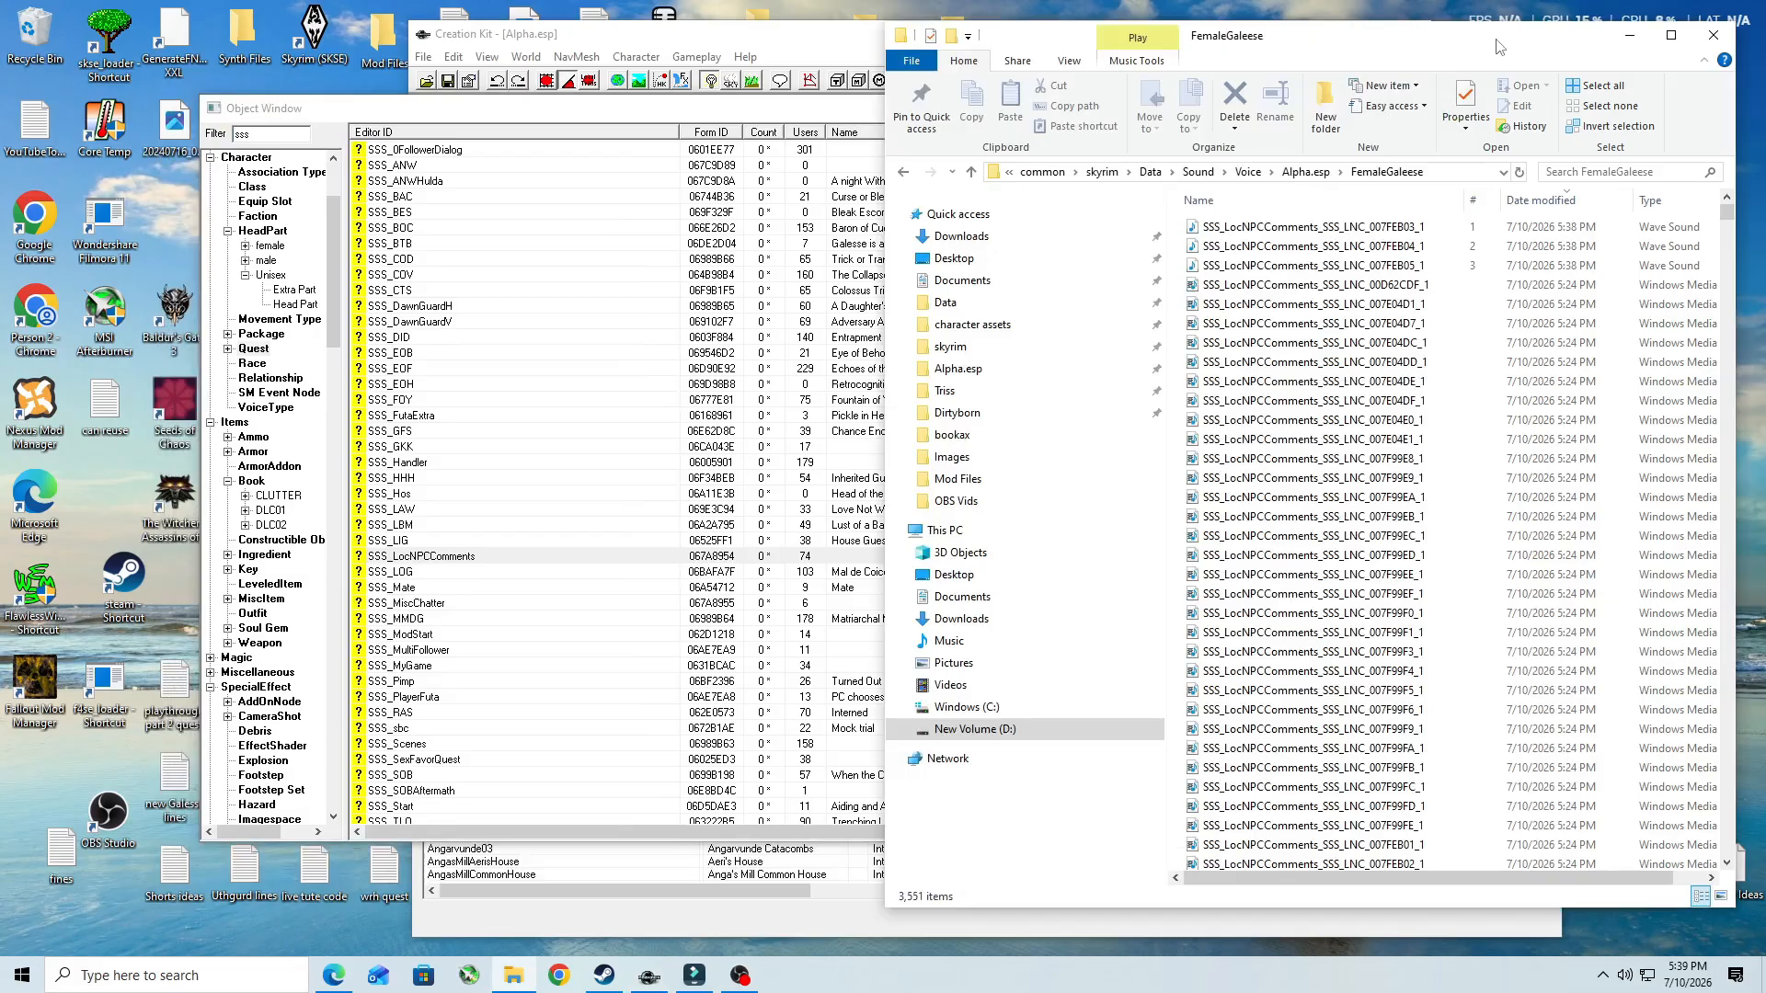
- Run Creation Kit's Facial Animation generation, answering Yes to its prompt, and bring the FemaleGaleese folder forward to check for .lip files
left_click(784, 39)
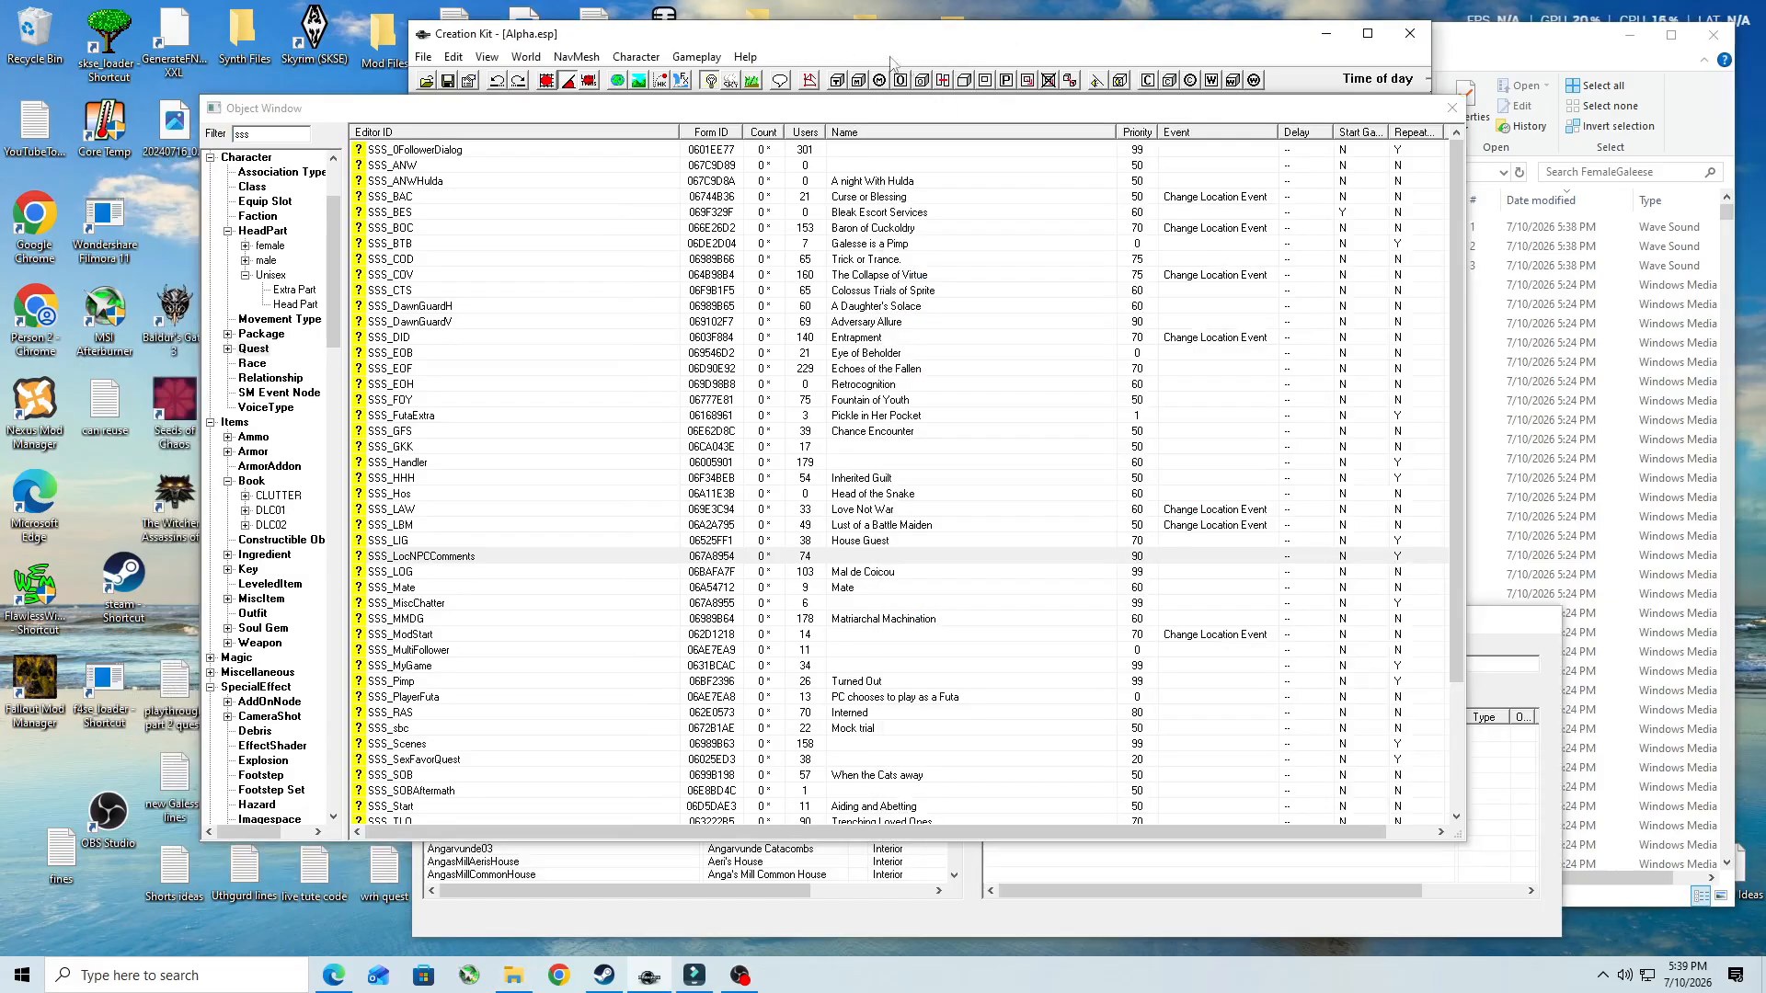
left_click(701, 59)
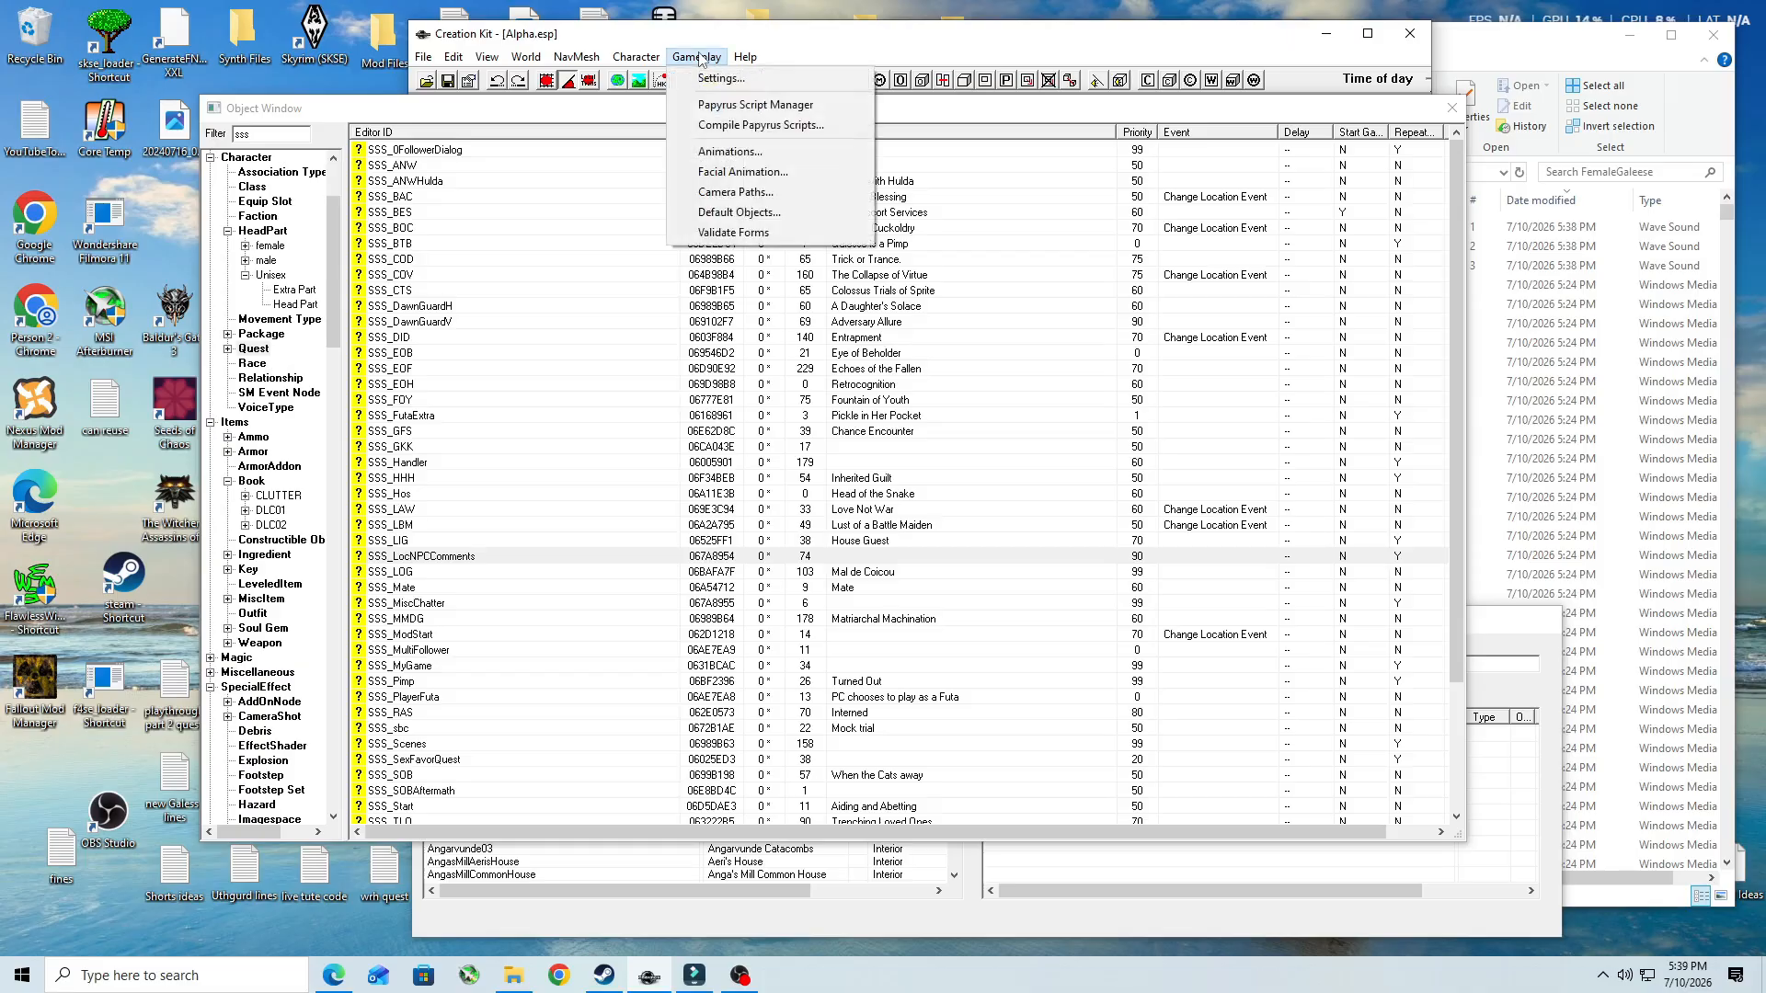
left_click(768, 174)
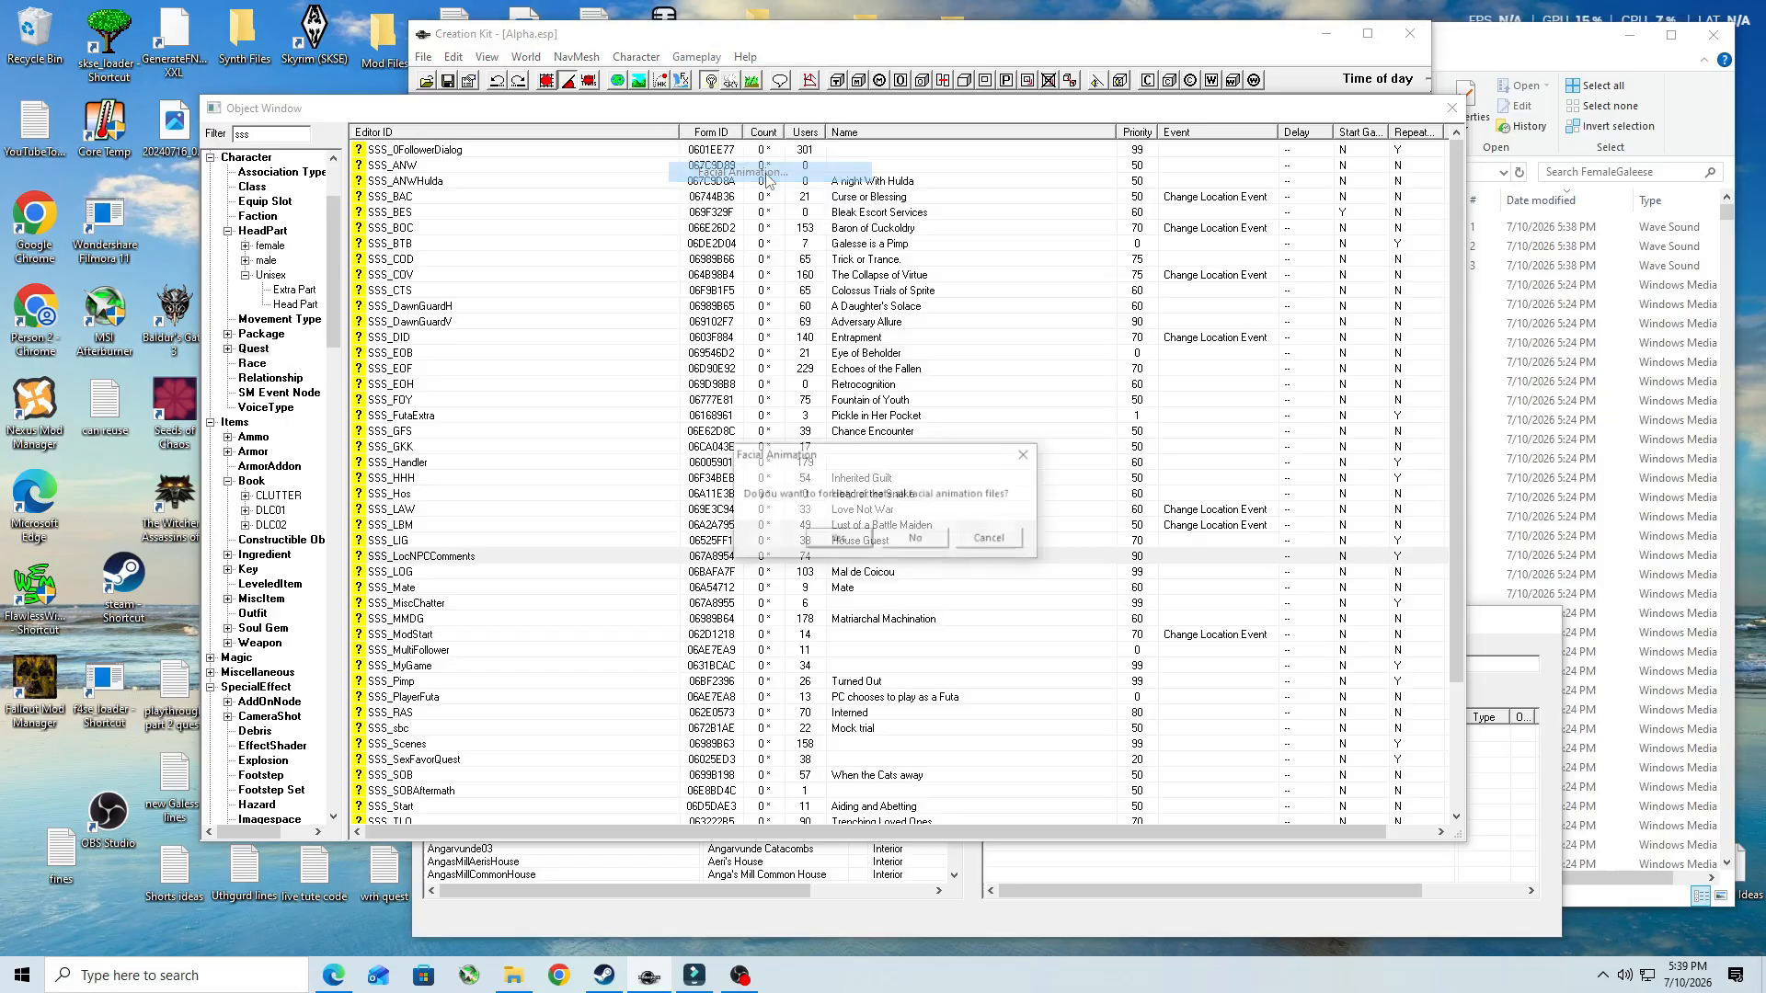
left_click(835, 541)
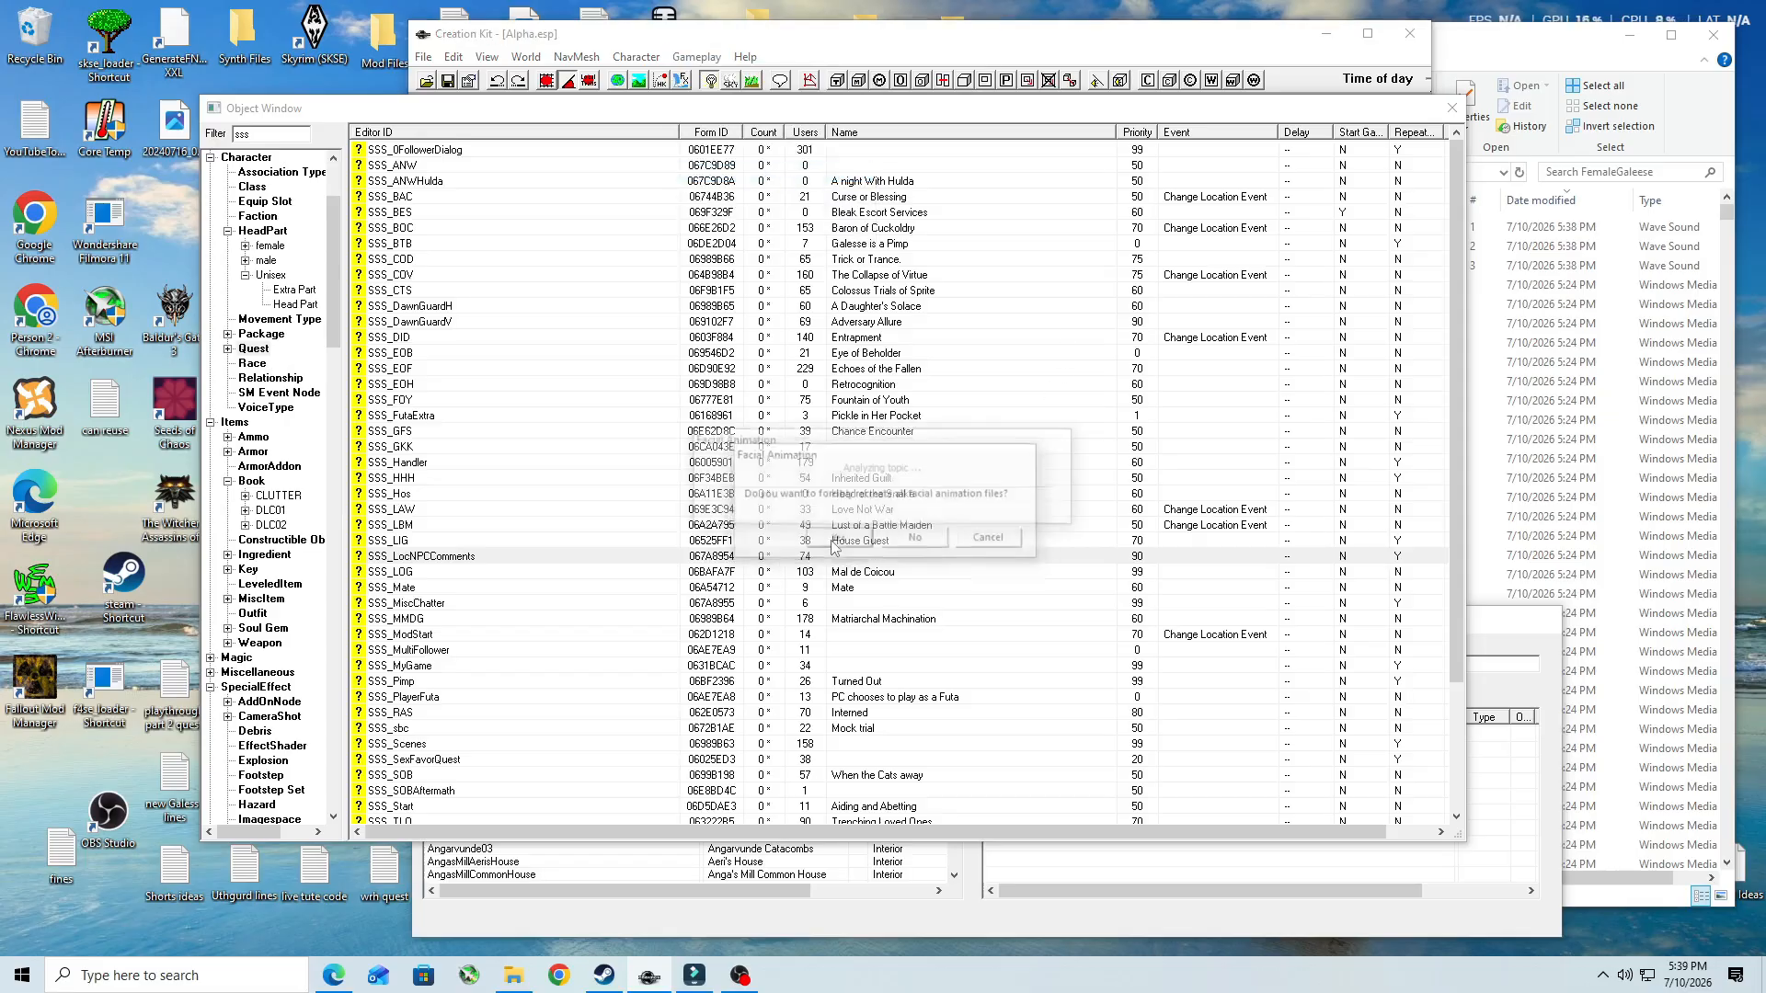
left_click(1505, 44)
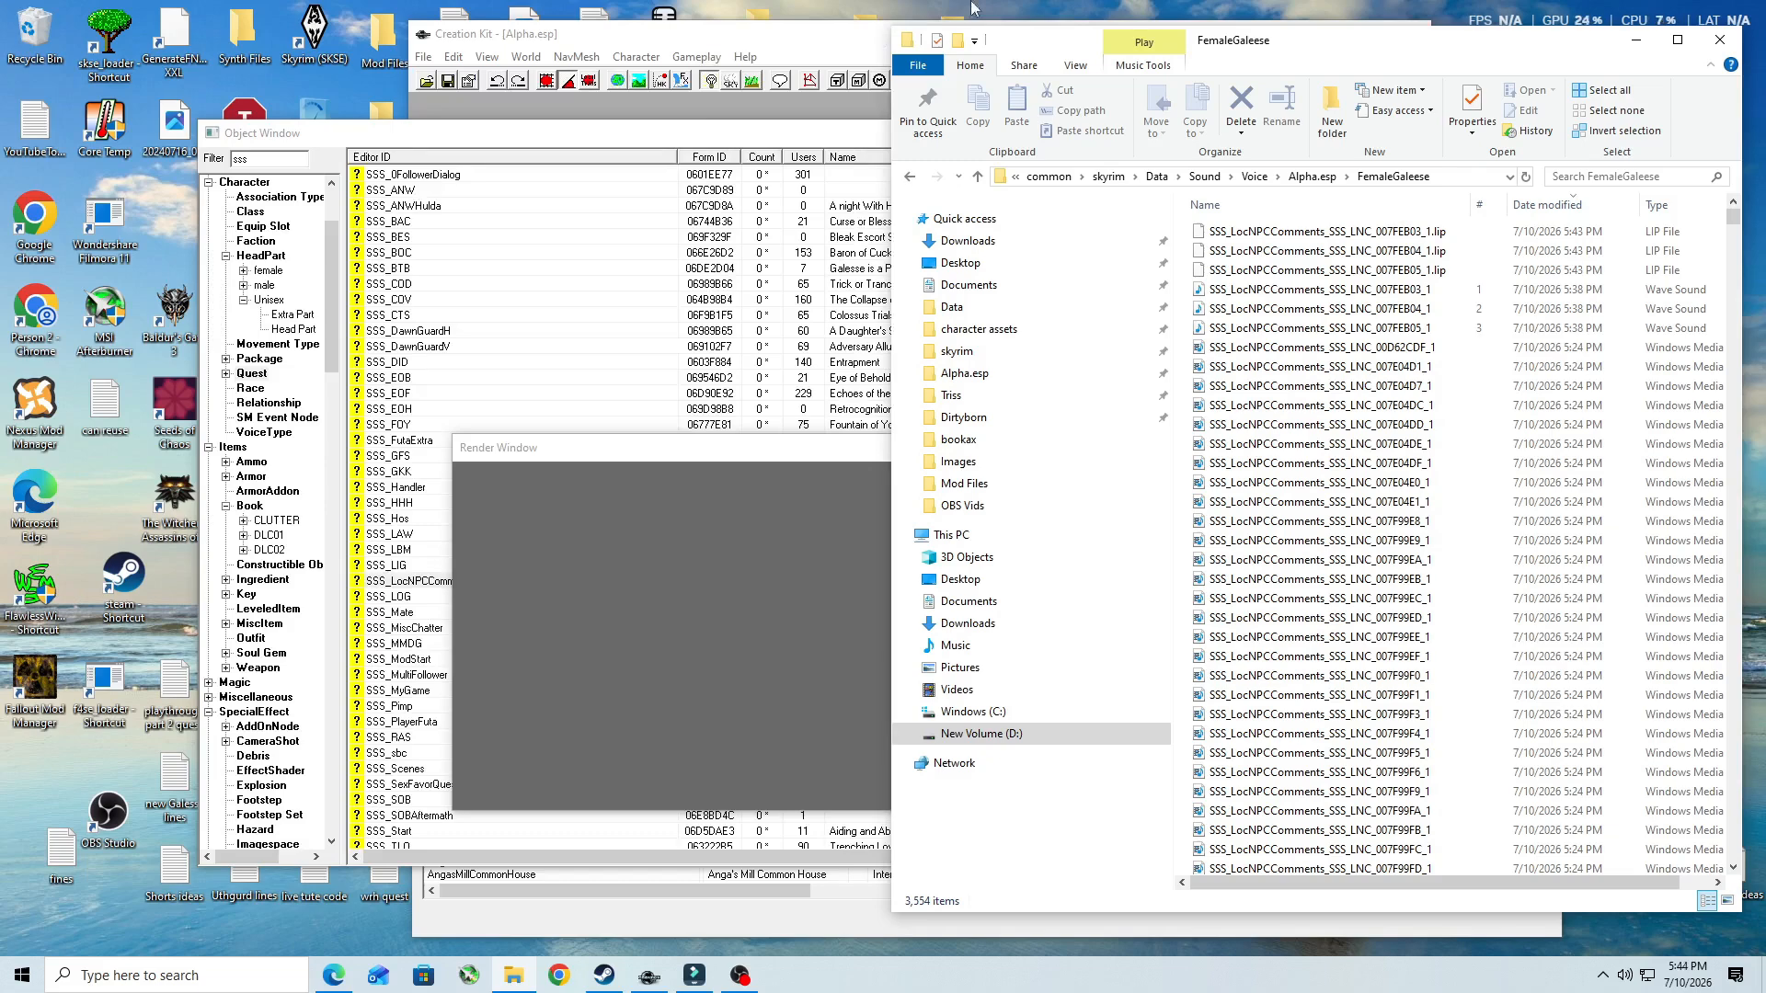
- Return to Creation Kit, save the Alpha.esp plugin, and minimize the program
left_click(840, 50)
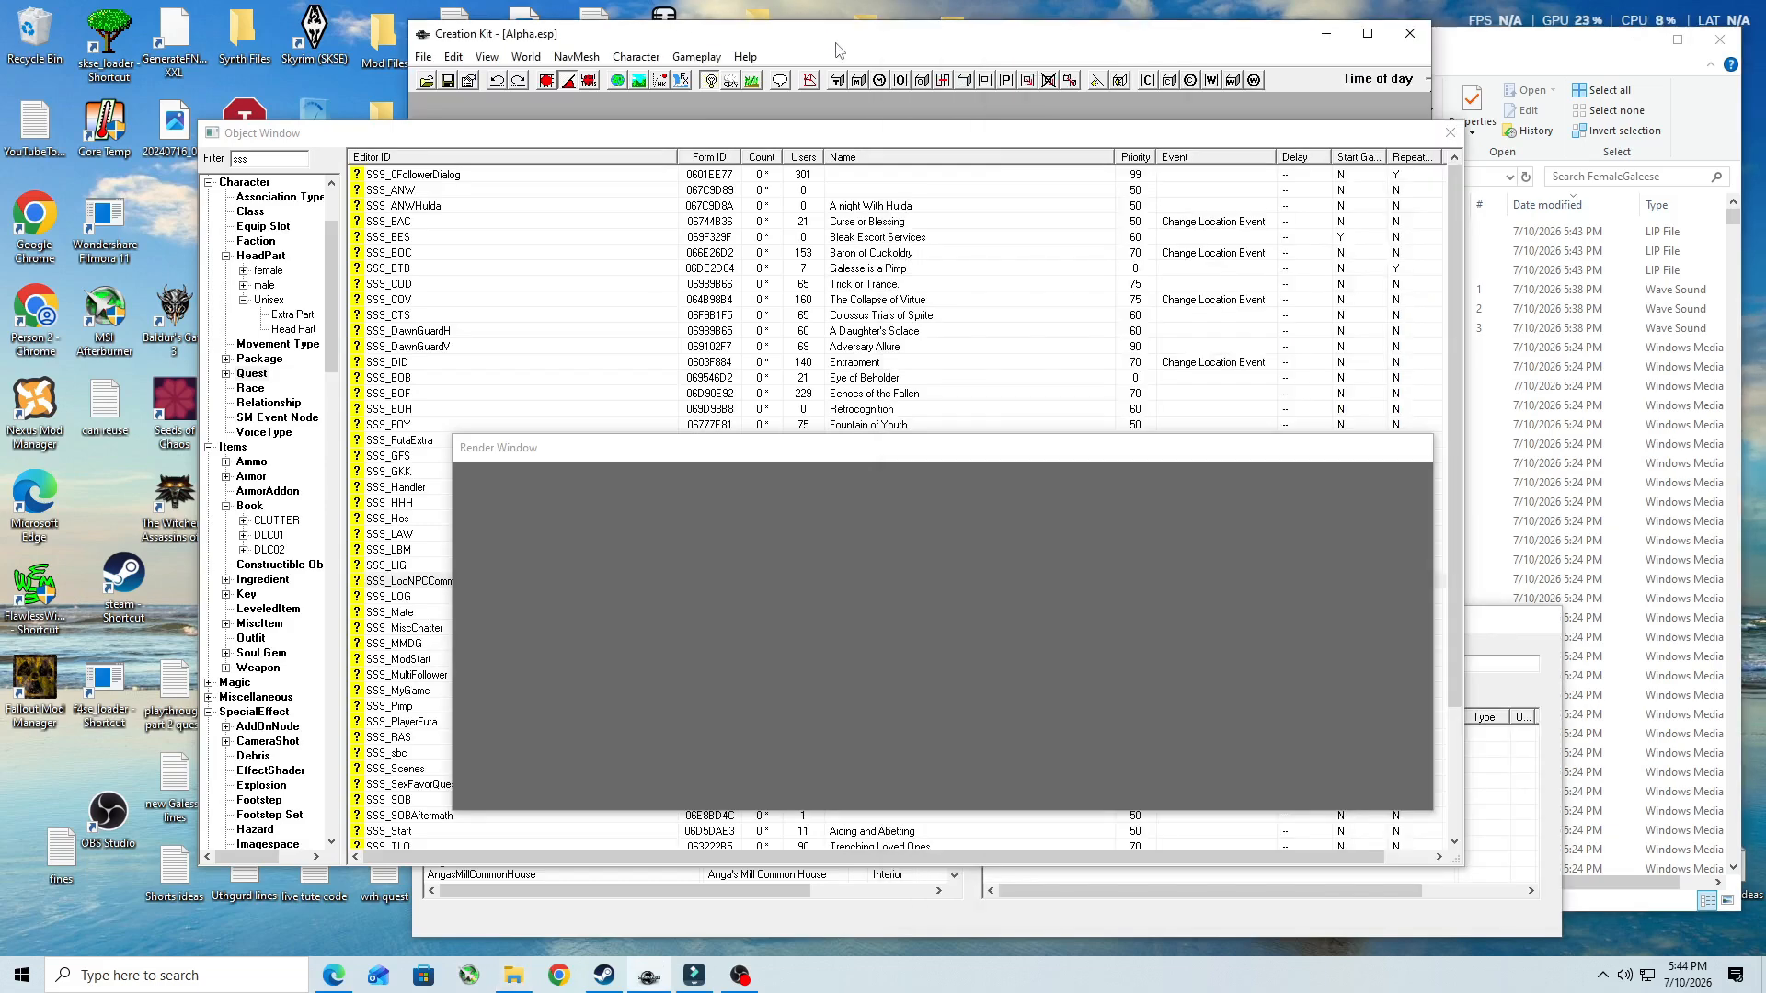
left_click(447, 80)
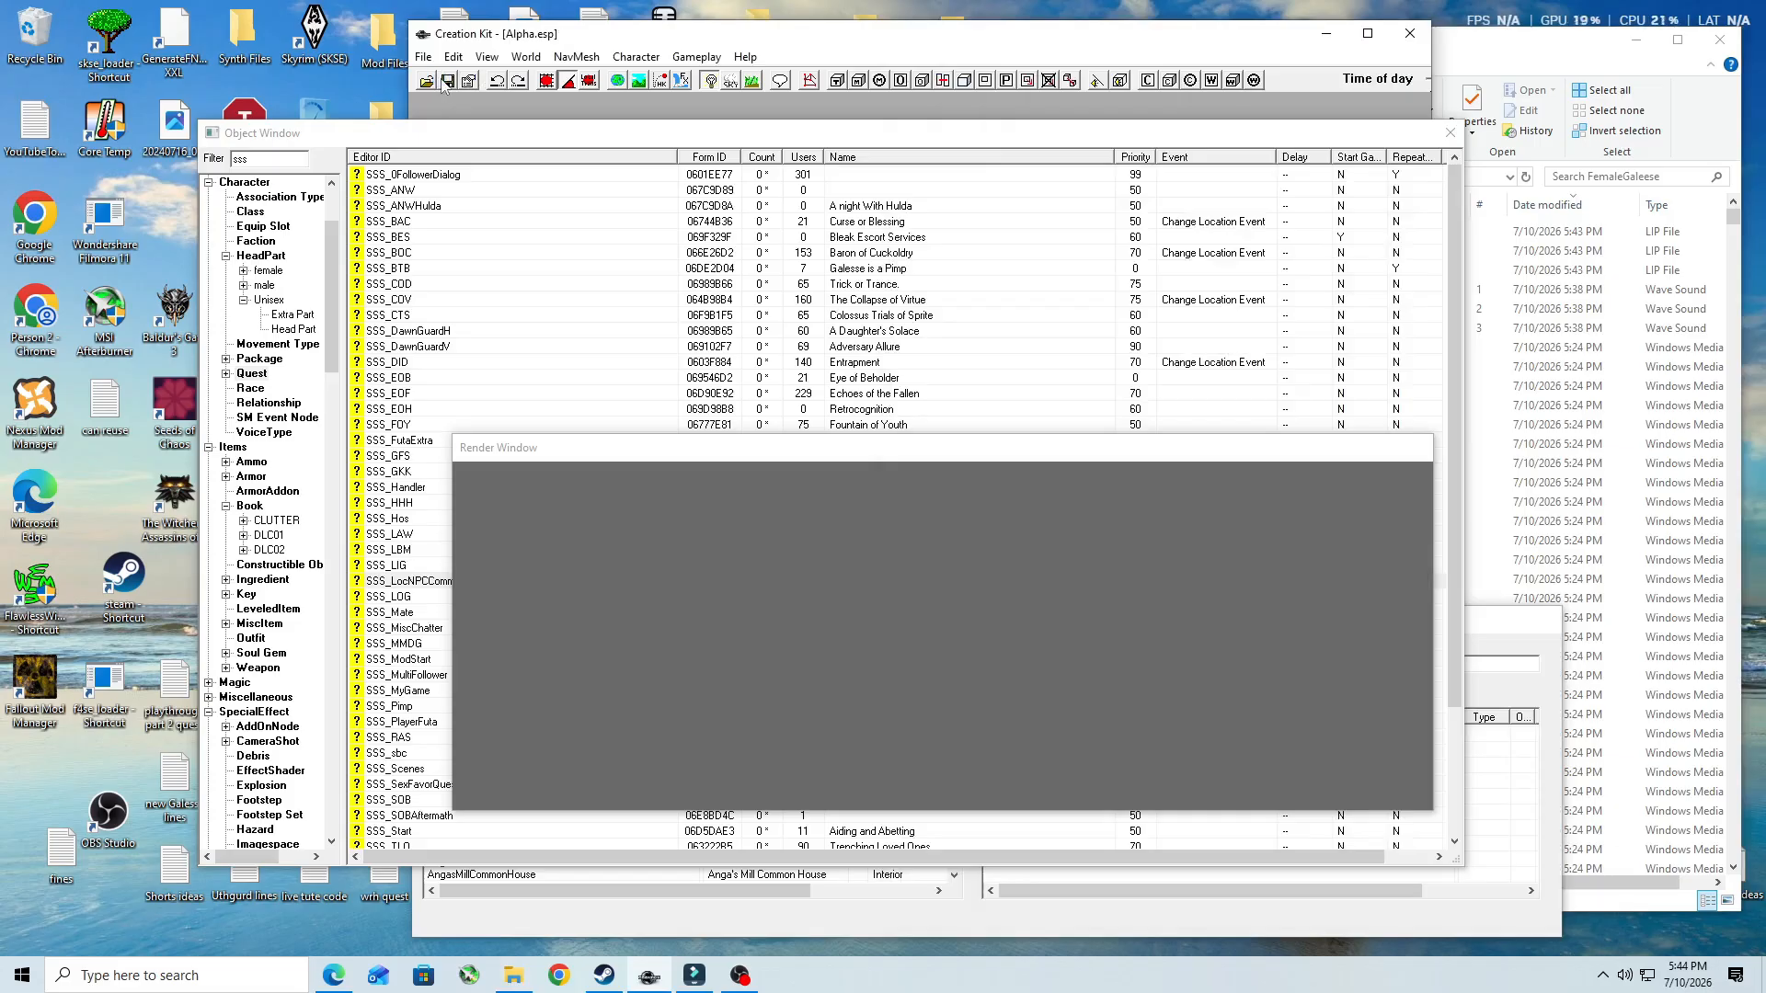
left_click(1325, 33)
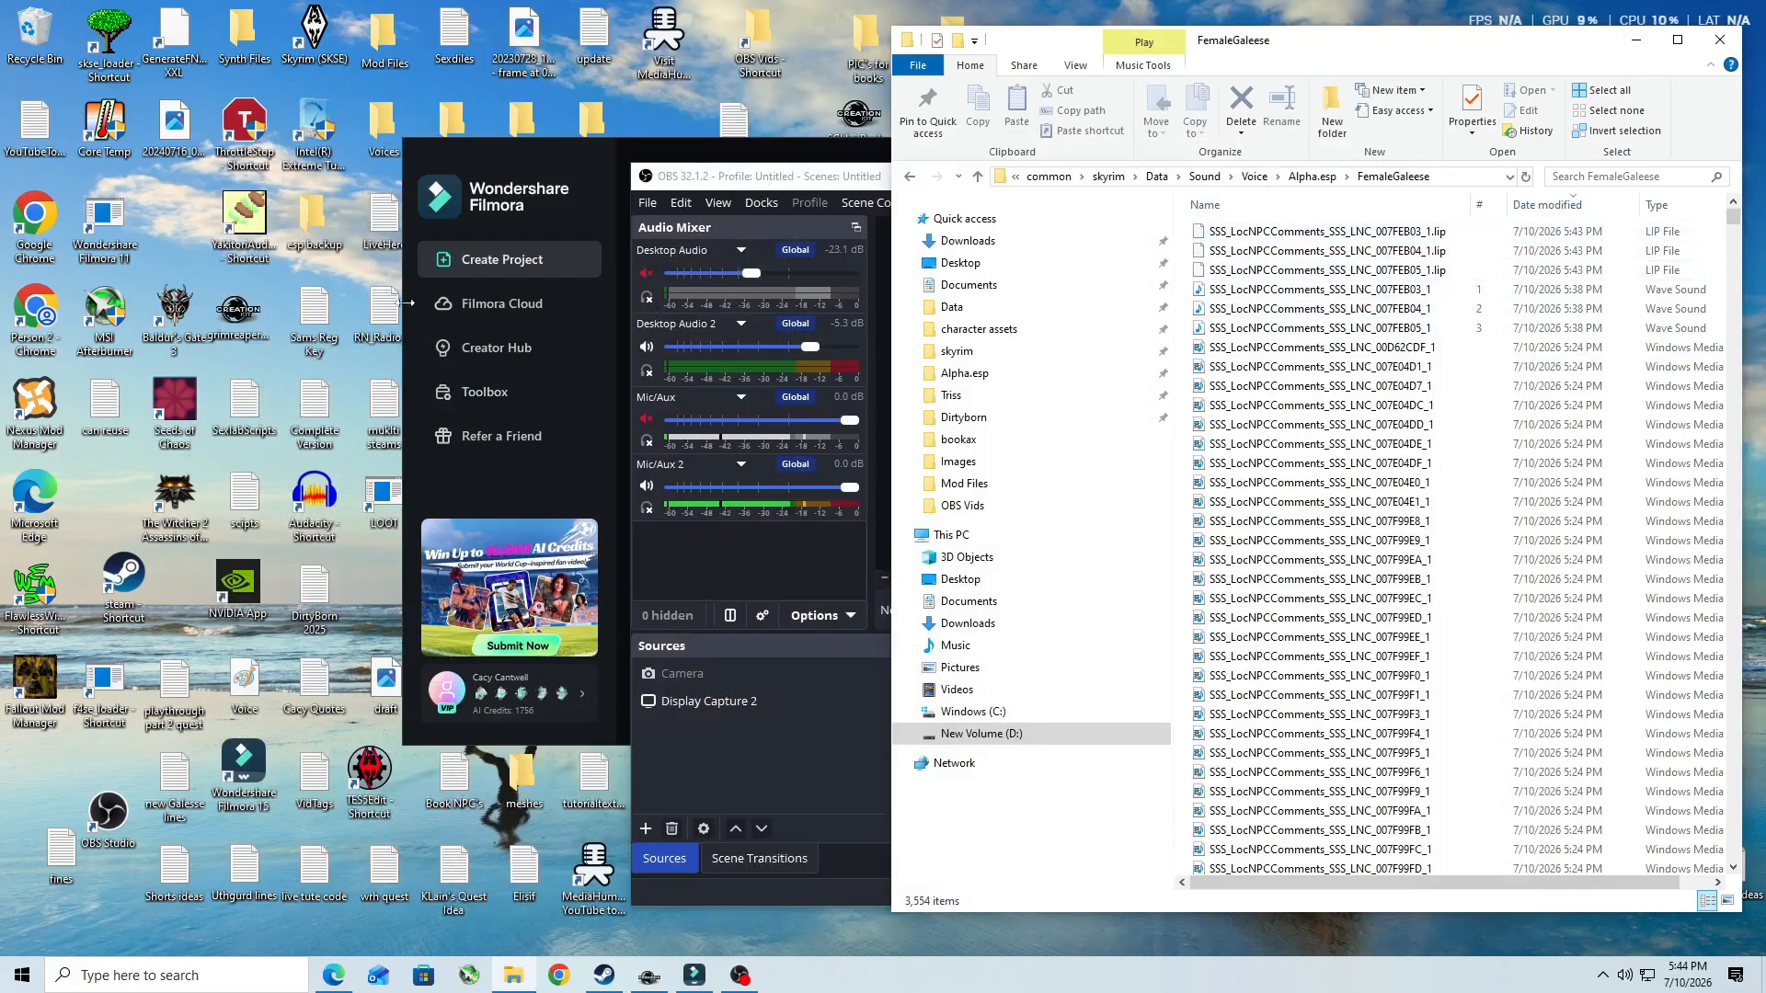
- Launch Yakitori Audio Converter, load the three SSS_LocNPCComments .wav files from the FemaleGaleese folder, and convert them to .fuz
double_click(256, 221)
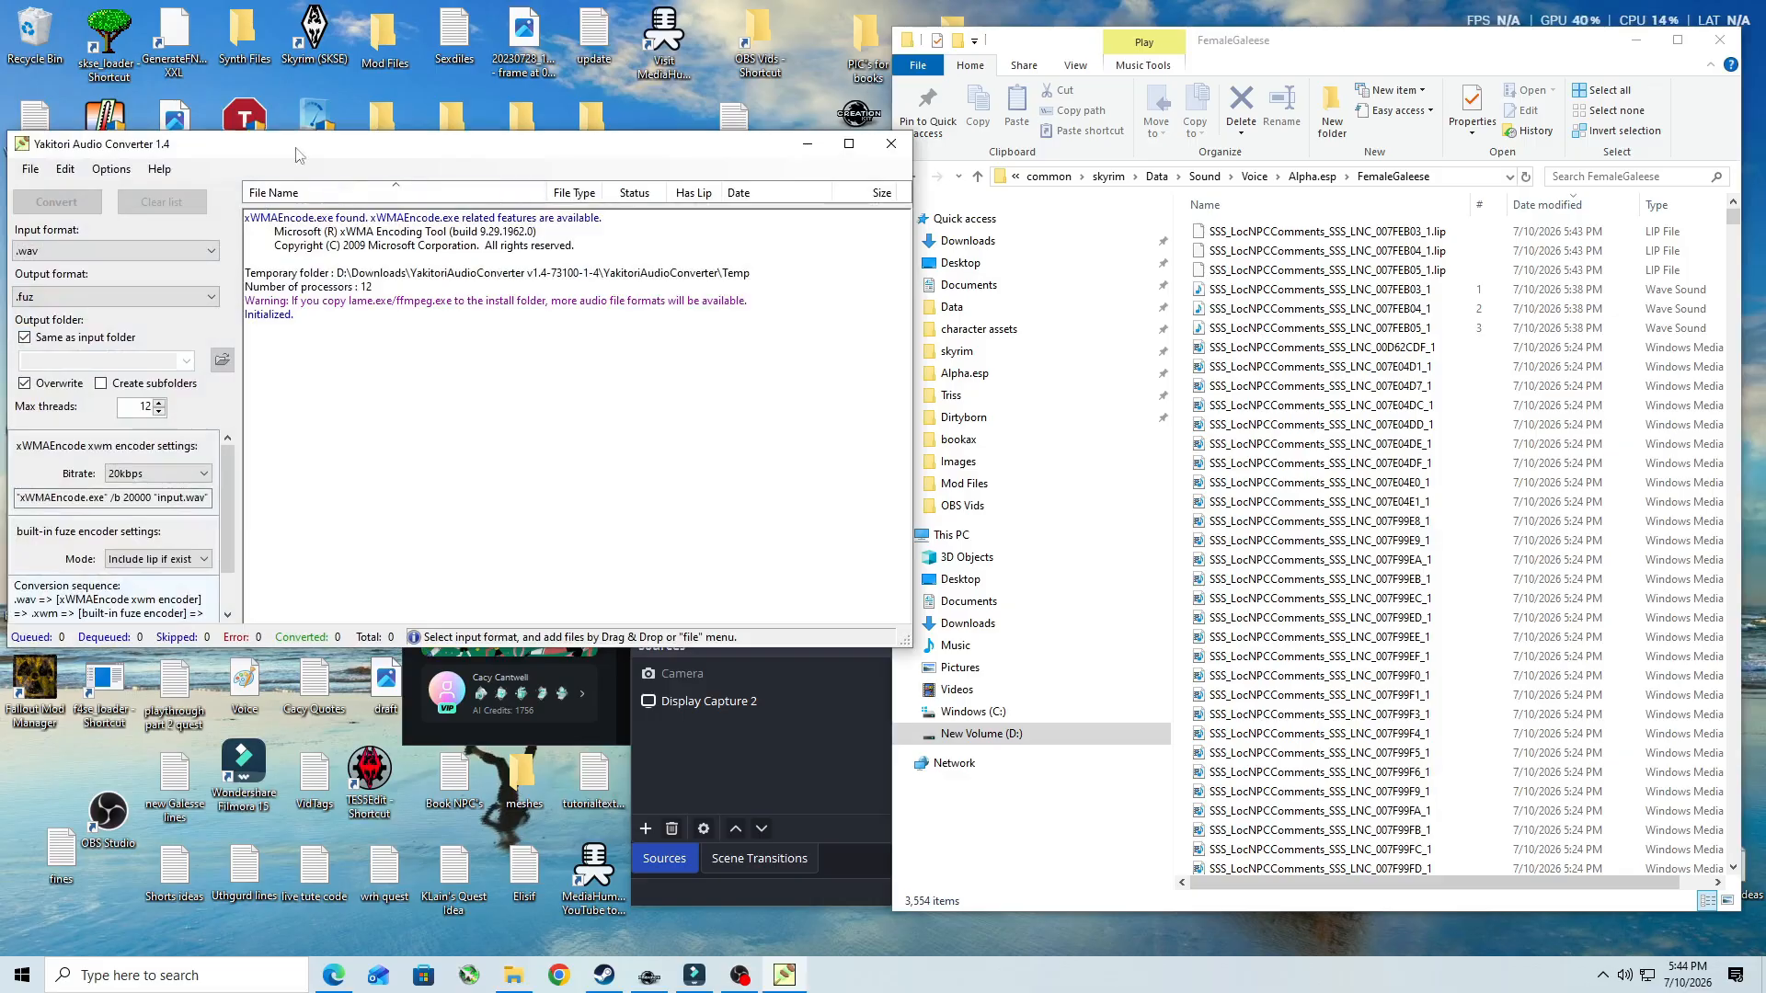
mouse_move(193, 148)
left_mouse_down()
mouse_move(104, 150)
mouse_move(218, 129)
left_mouse_up()
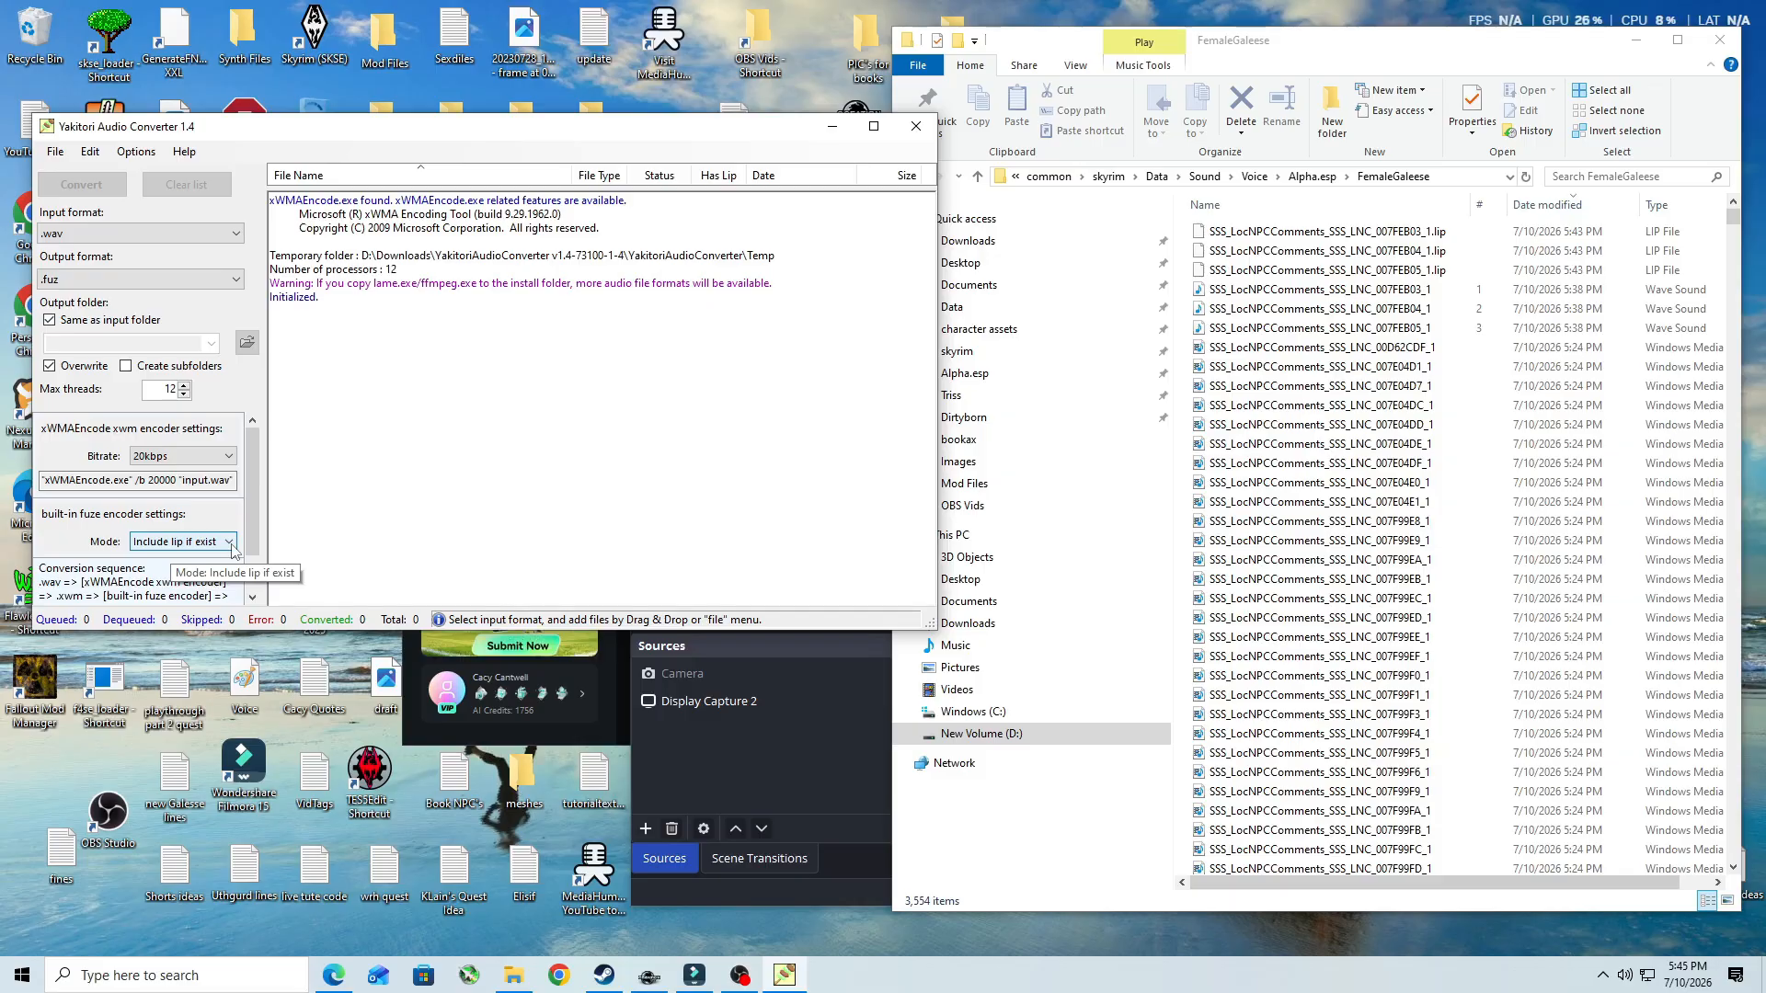
left_click(51, 149)
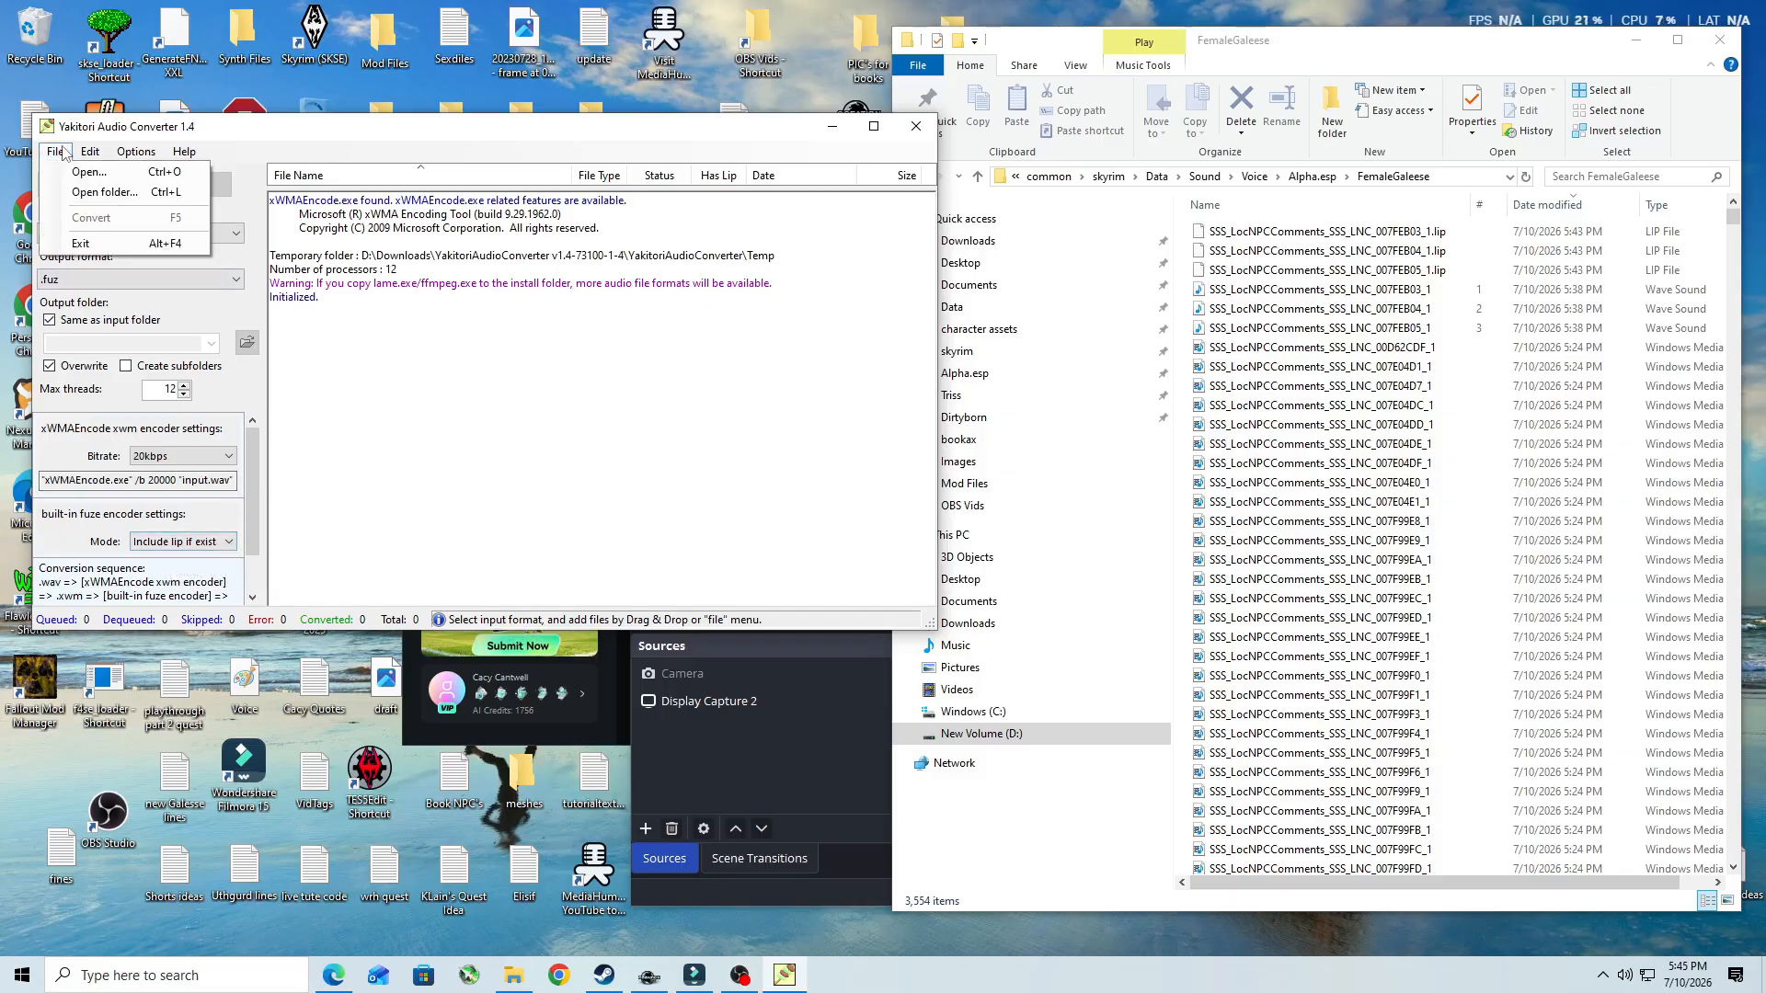
left_click(90, 185)
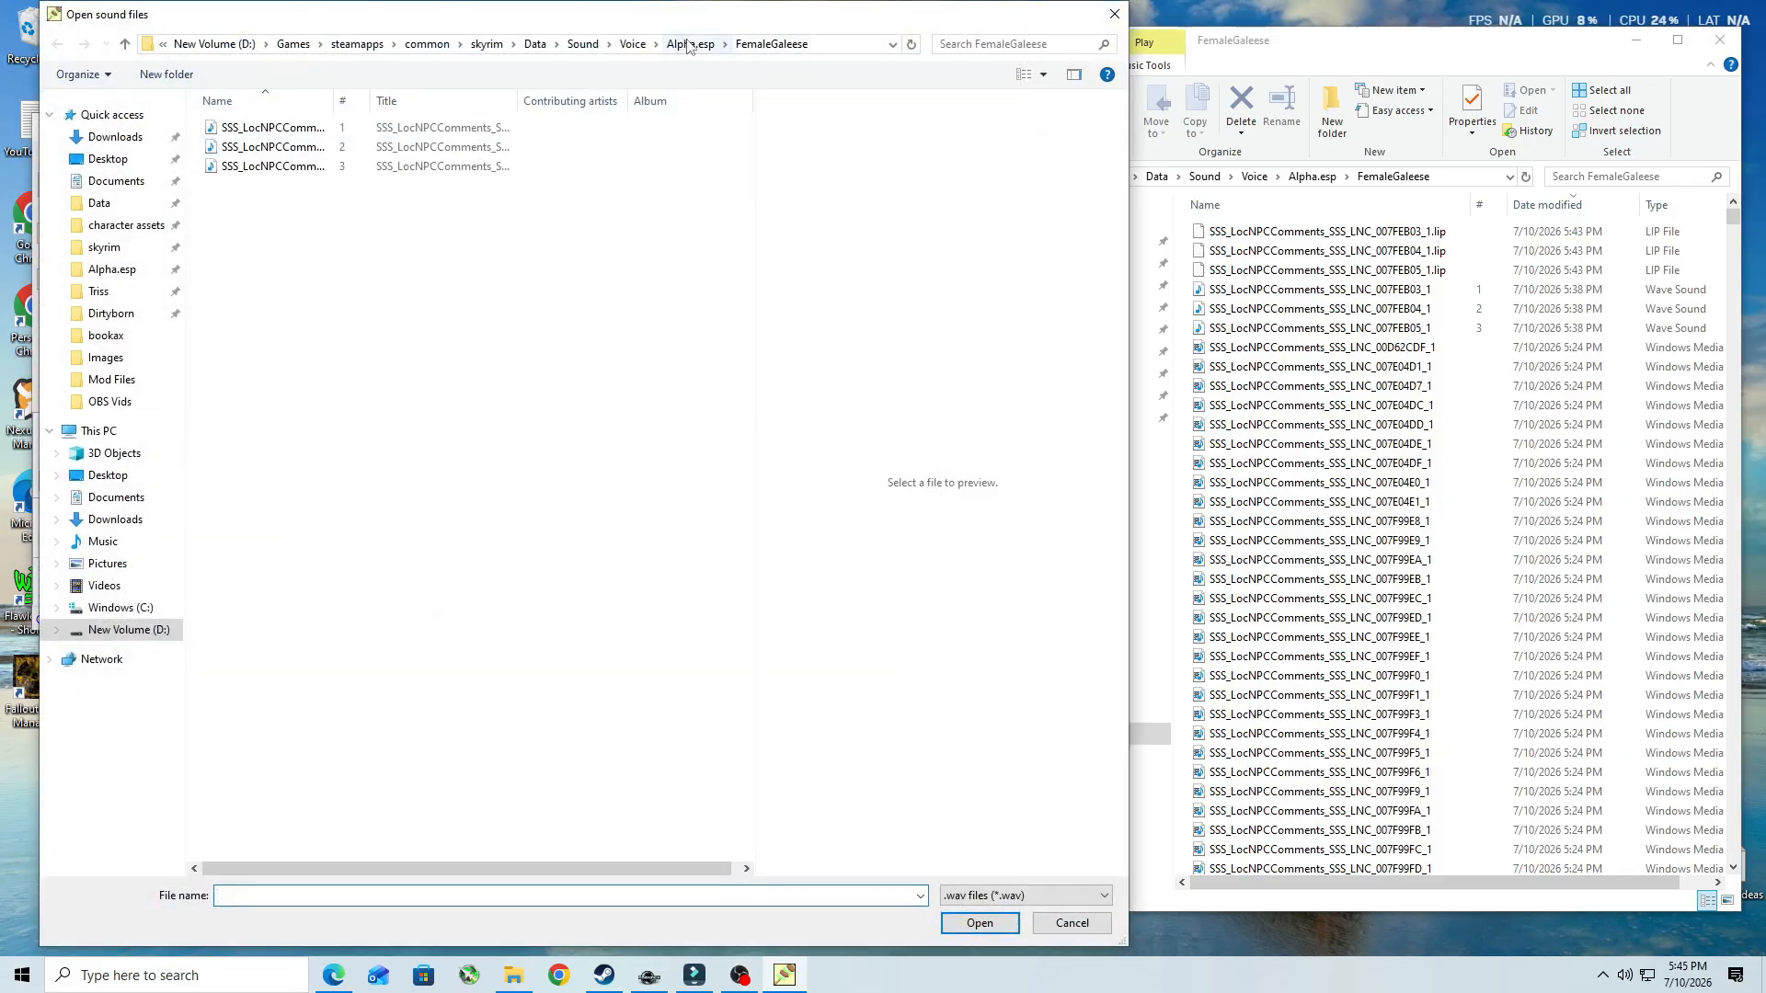
left_click(102, 268)
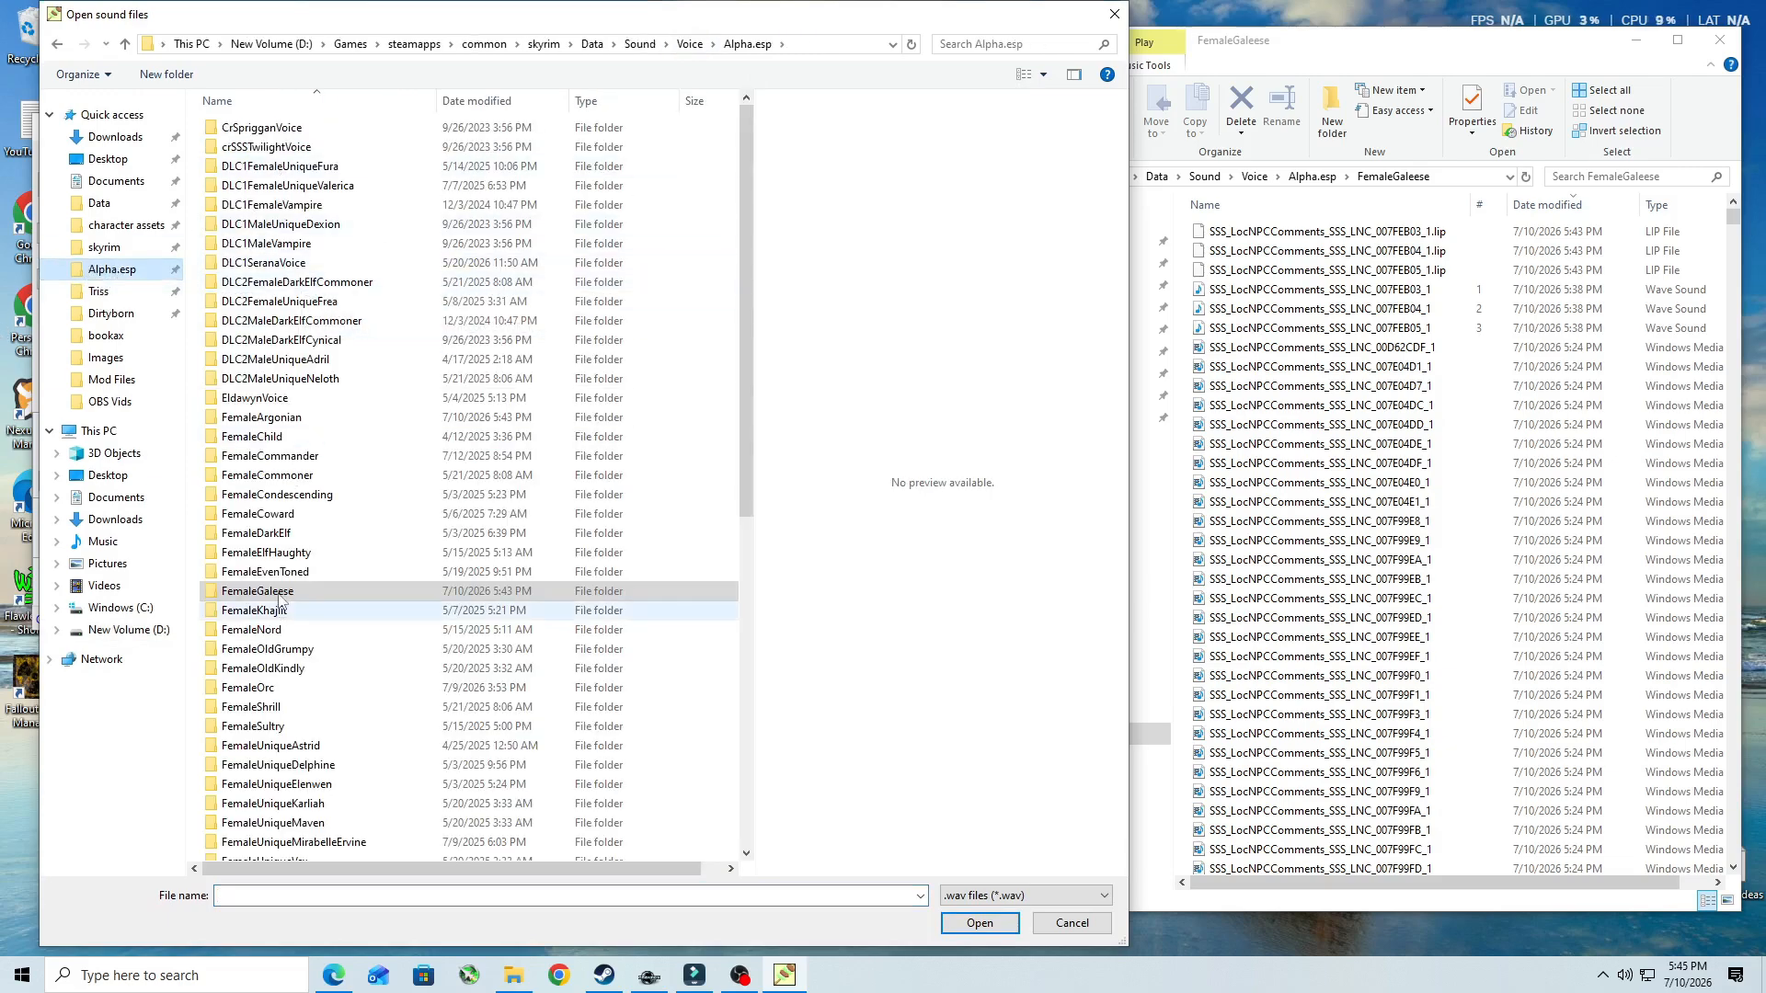
left_click_drag(748, 212, 739, 647)
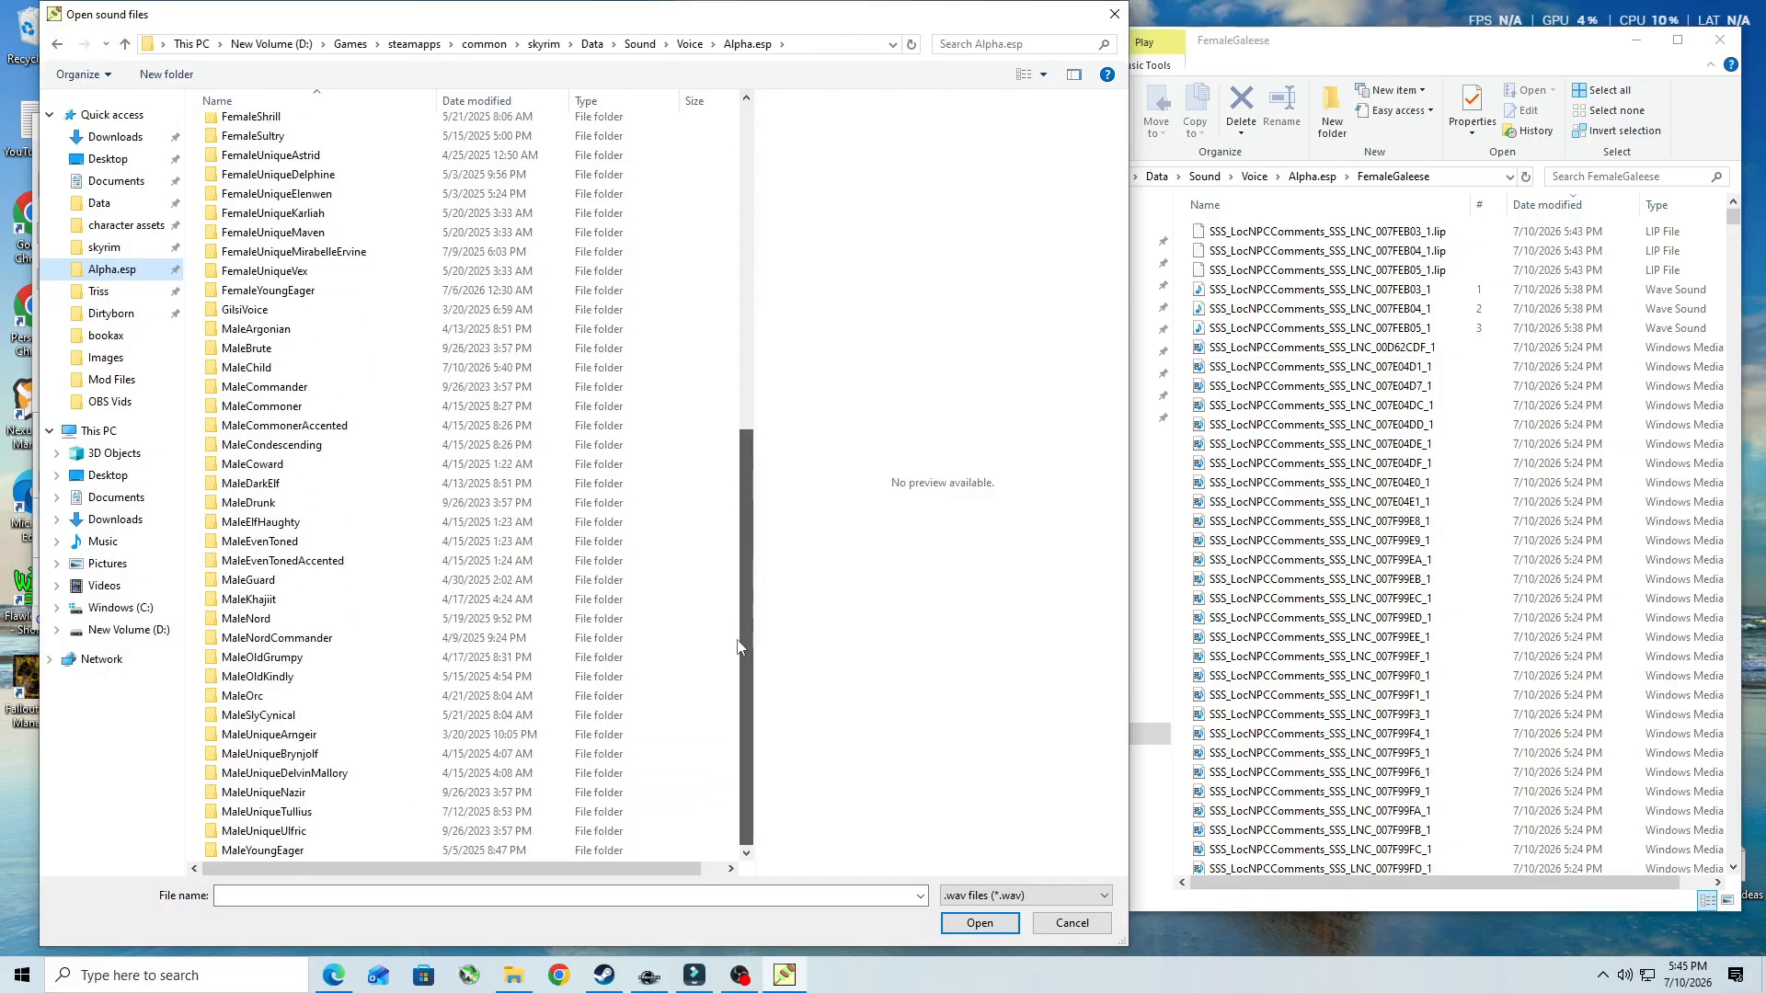
scroll(740, 583, "up", 6)
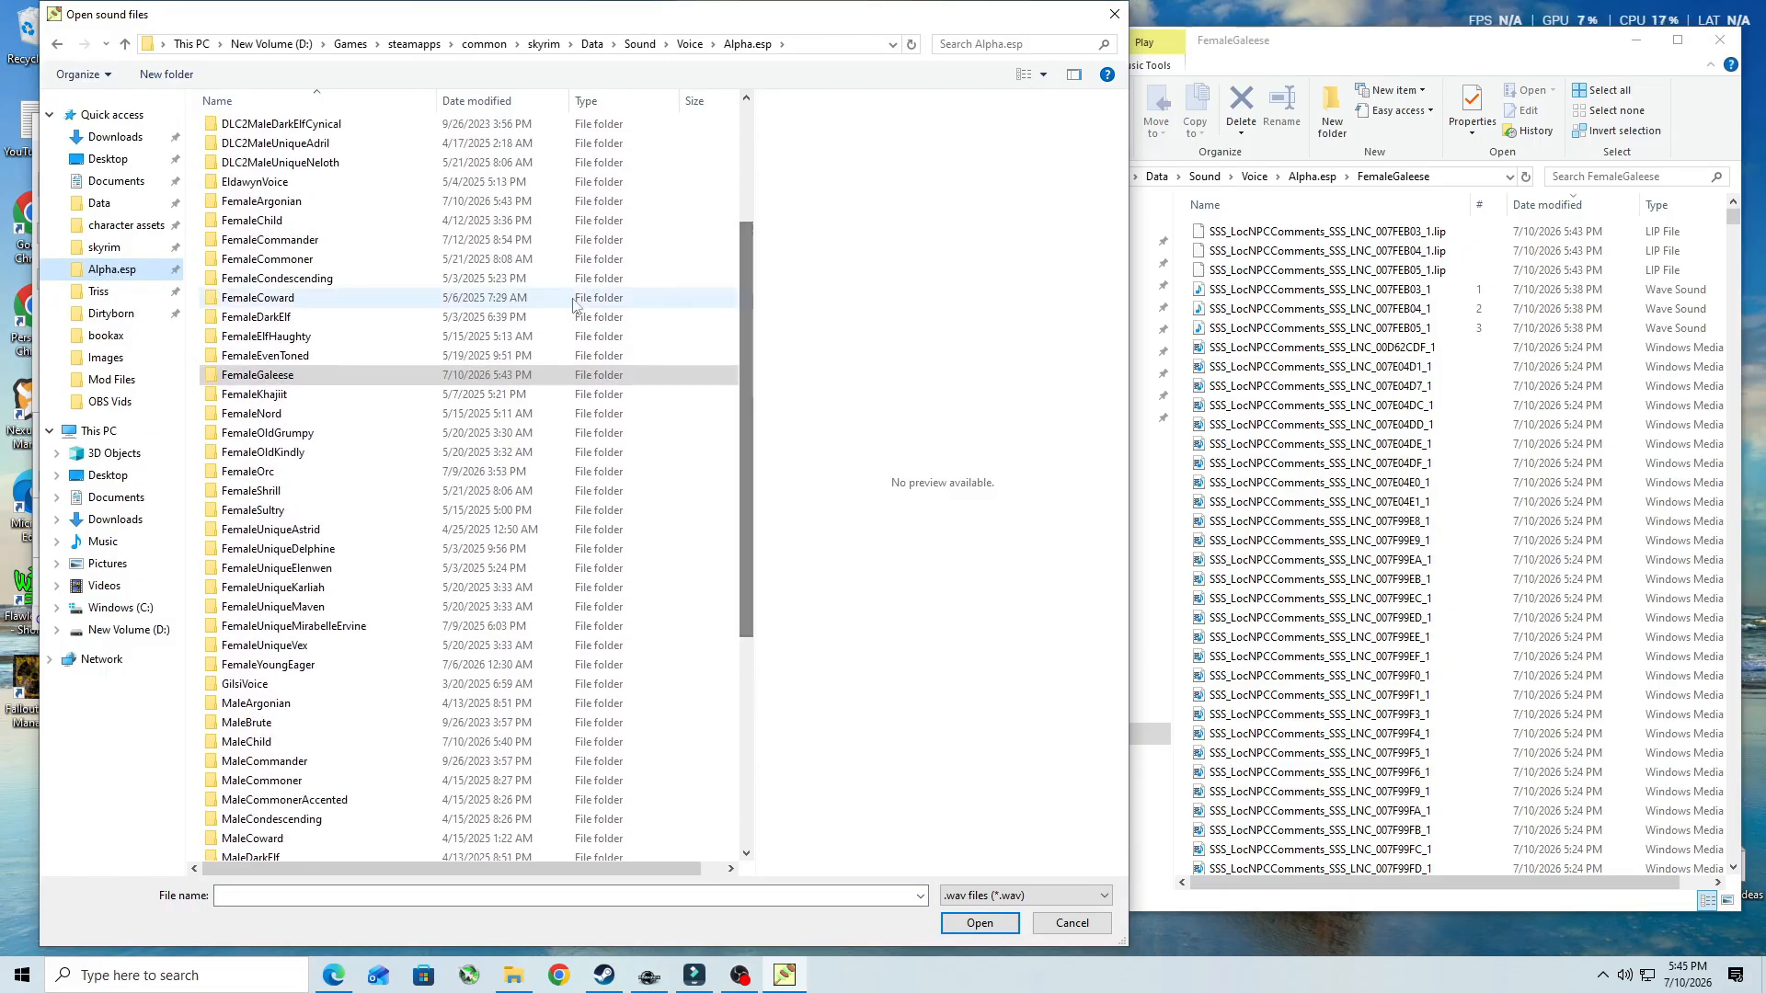
double_click(259, 375)
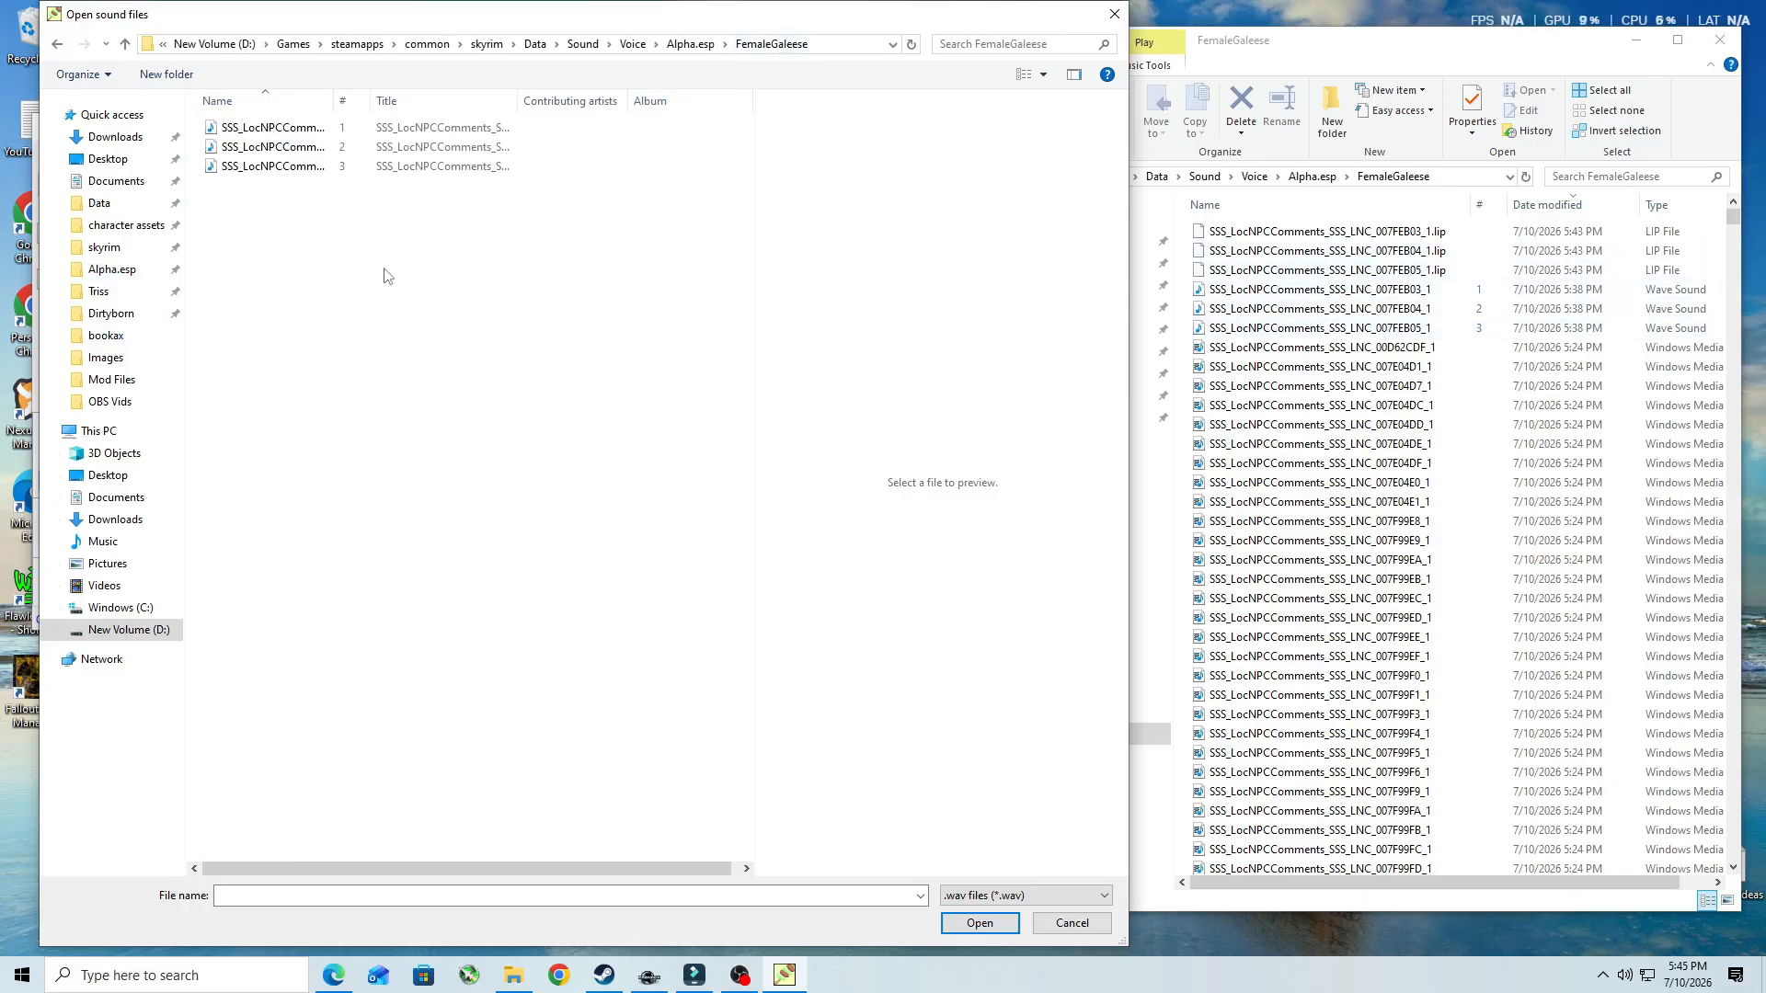
left_click_drag(433, 229, 328, 123)
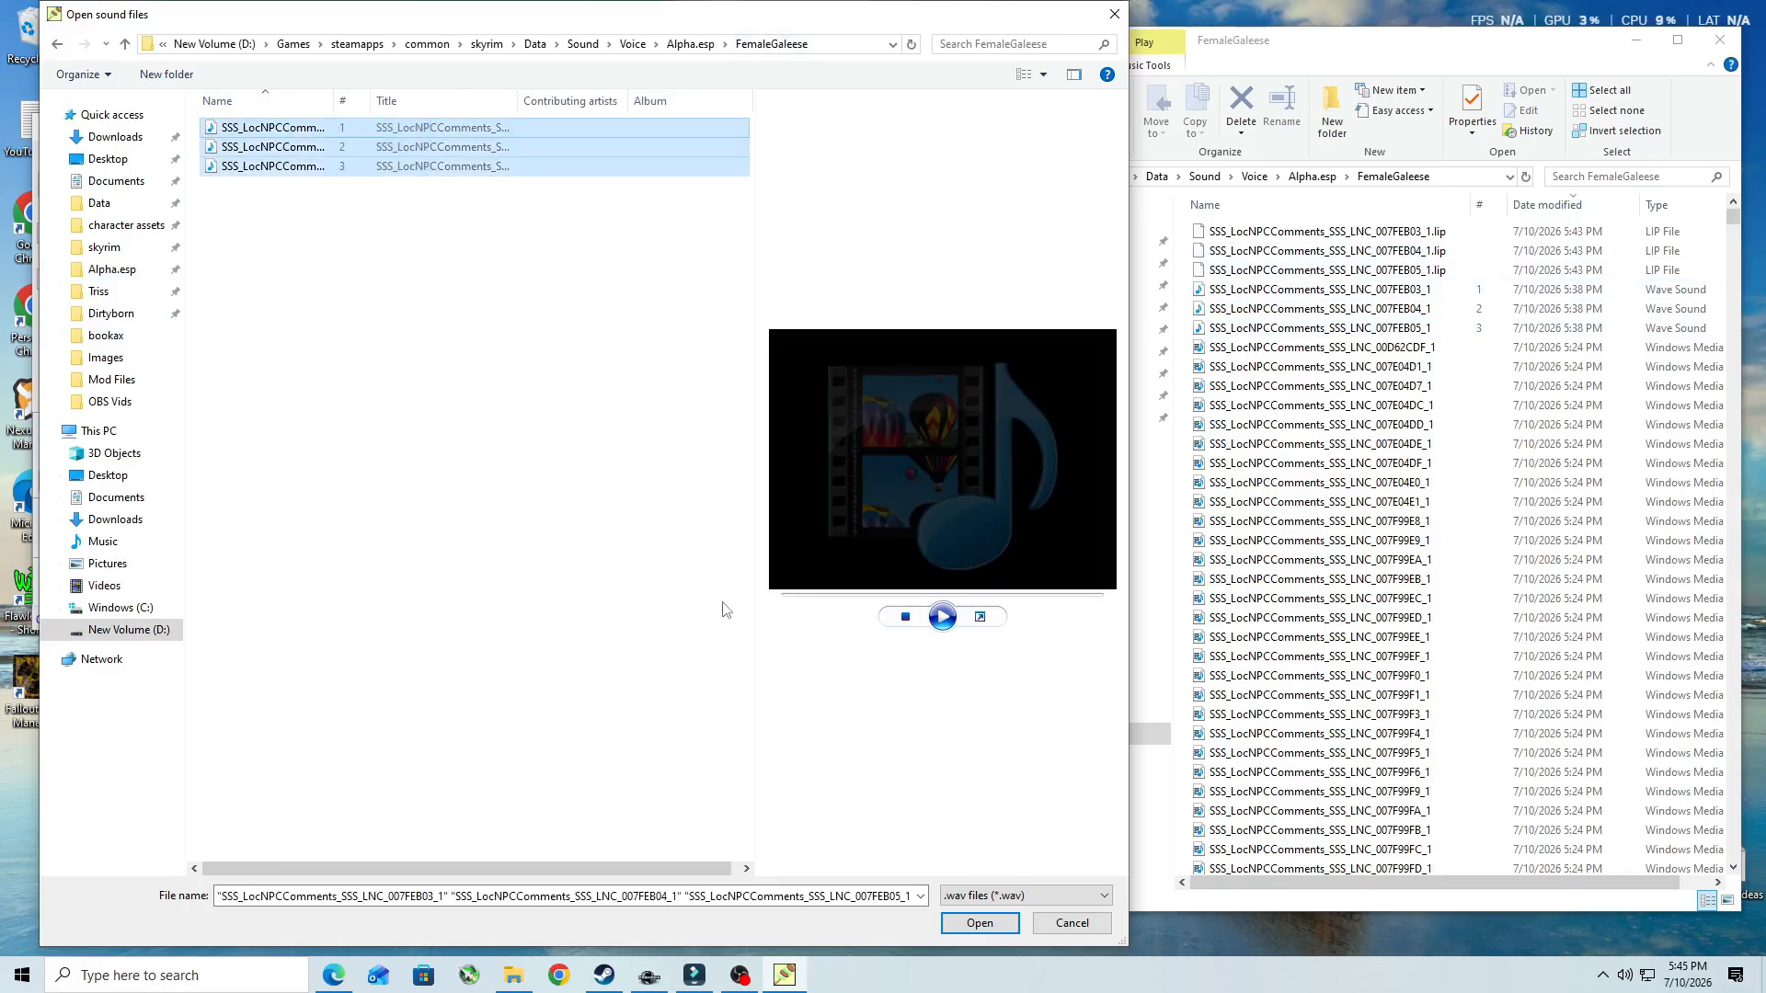
left_click(966, 924)
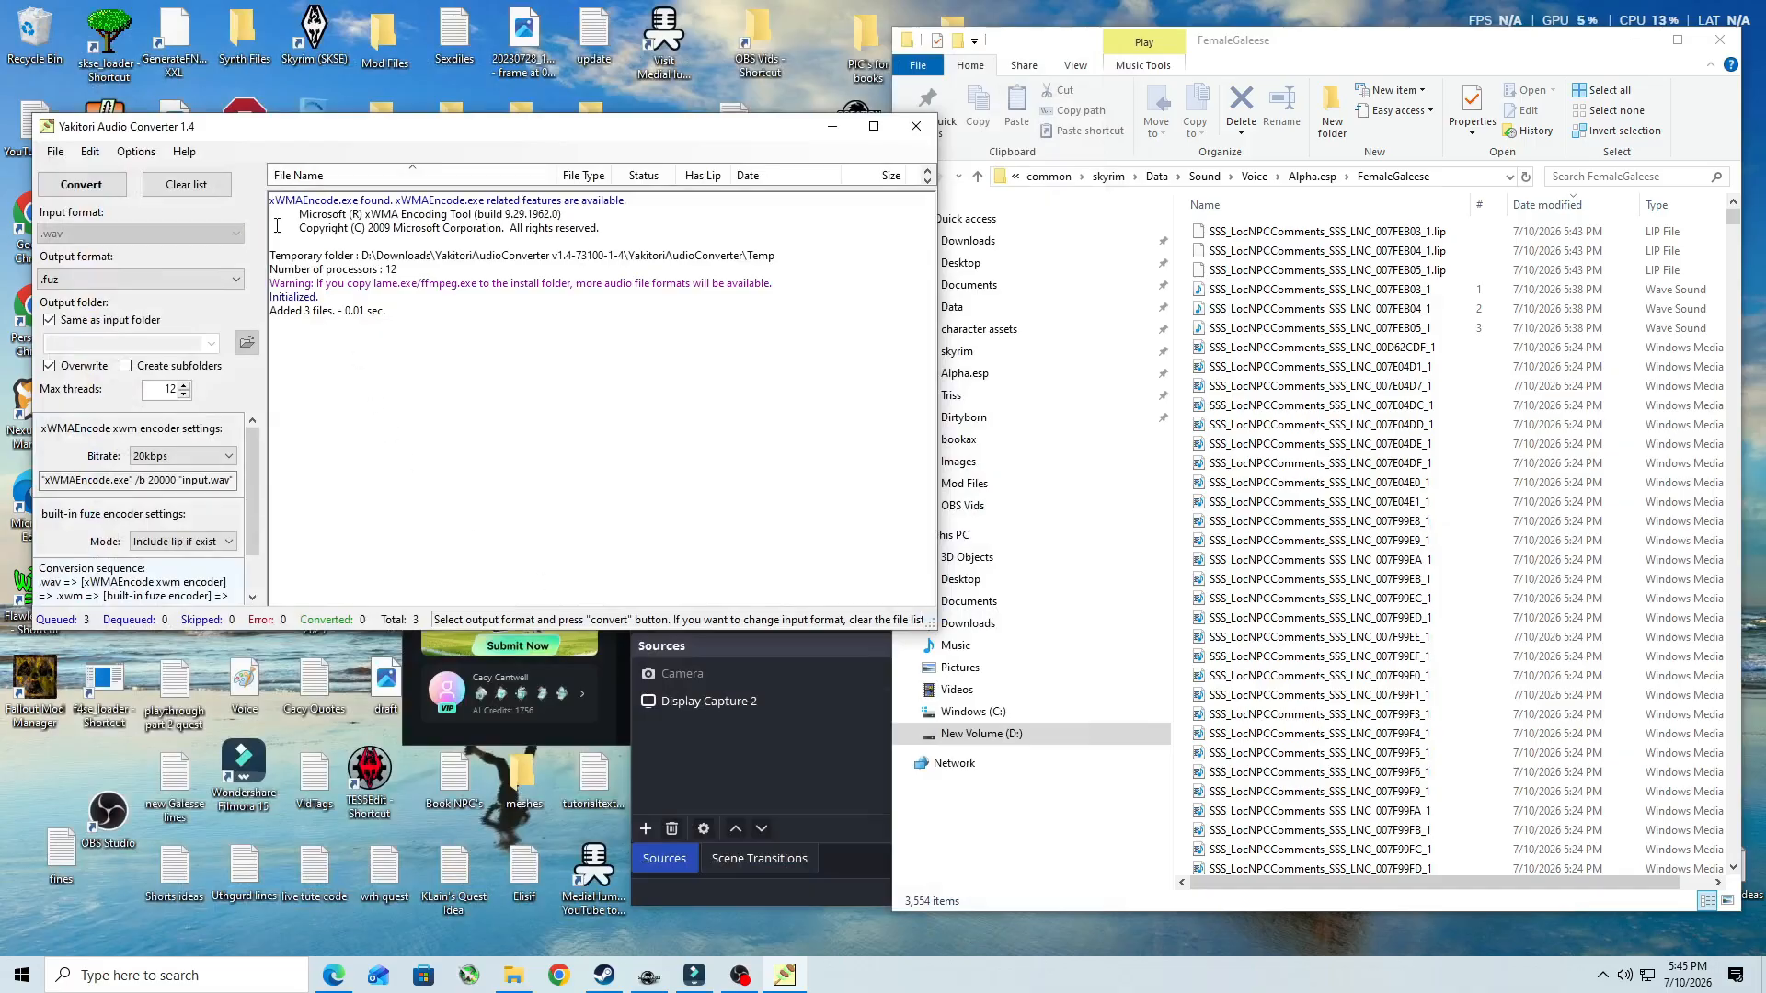
left_click(81, 184)
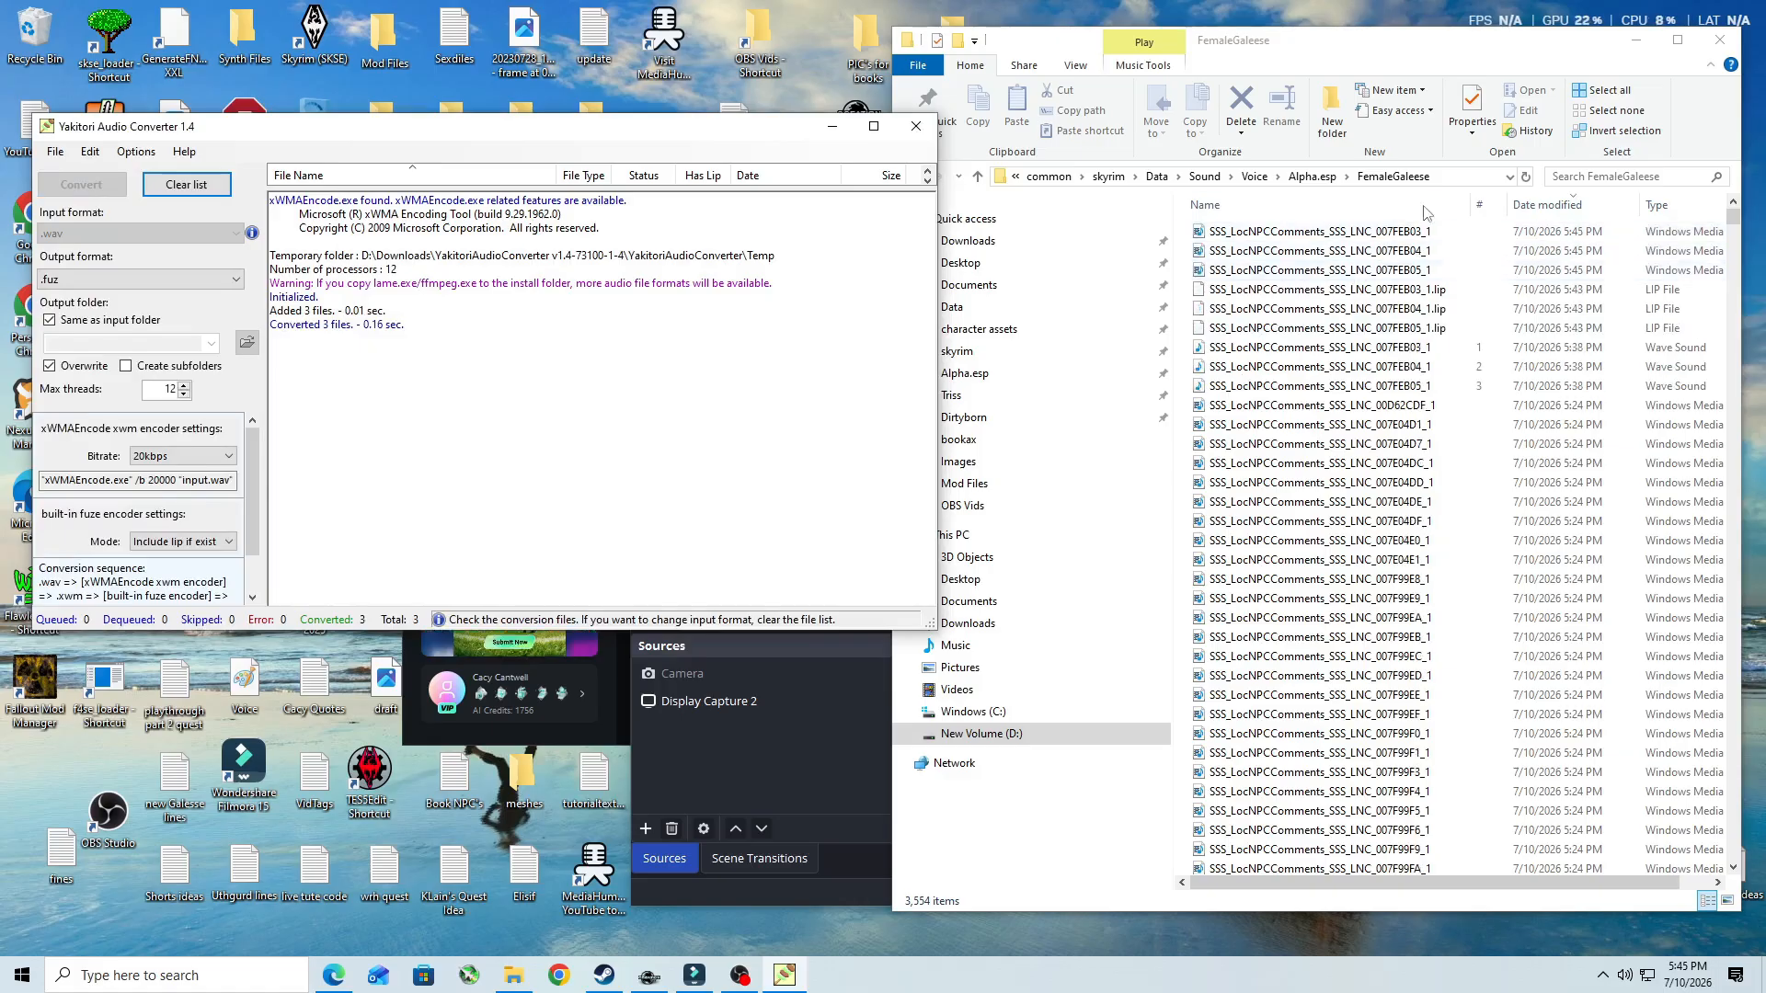
- Delete the three .lip files and three WAV files for 007FEB03 to 007FEB05 from the FemaleGaleese folder, and close Yakitori Audio Converter
left_click(1280, 290)
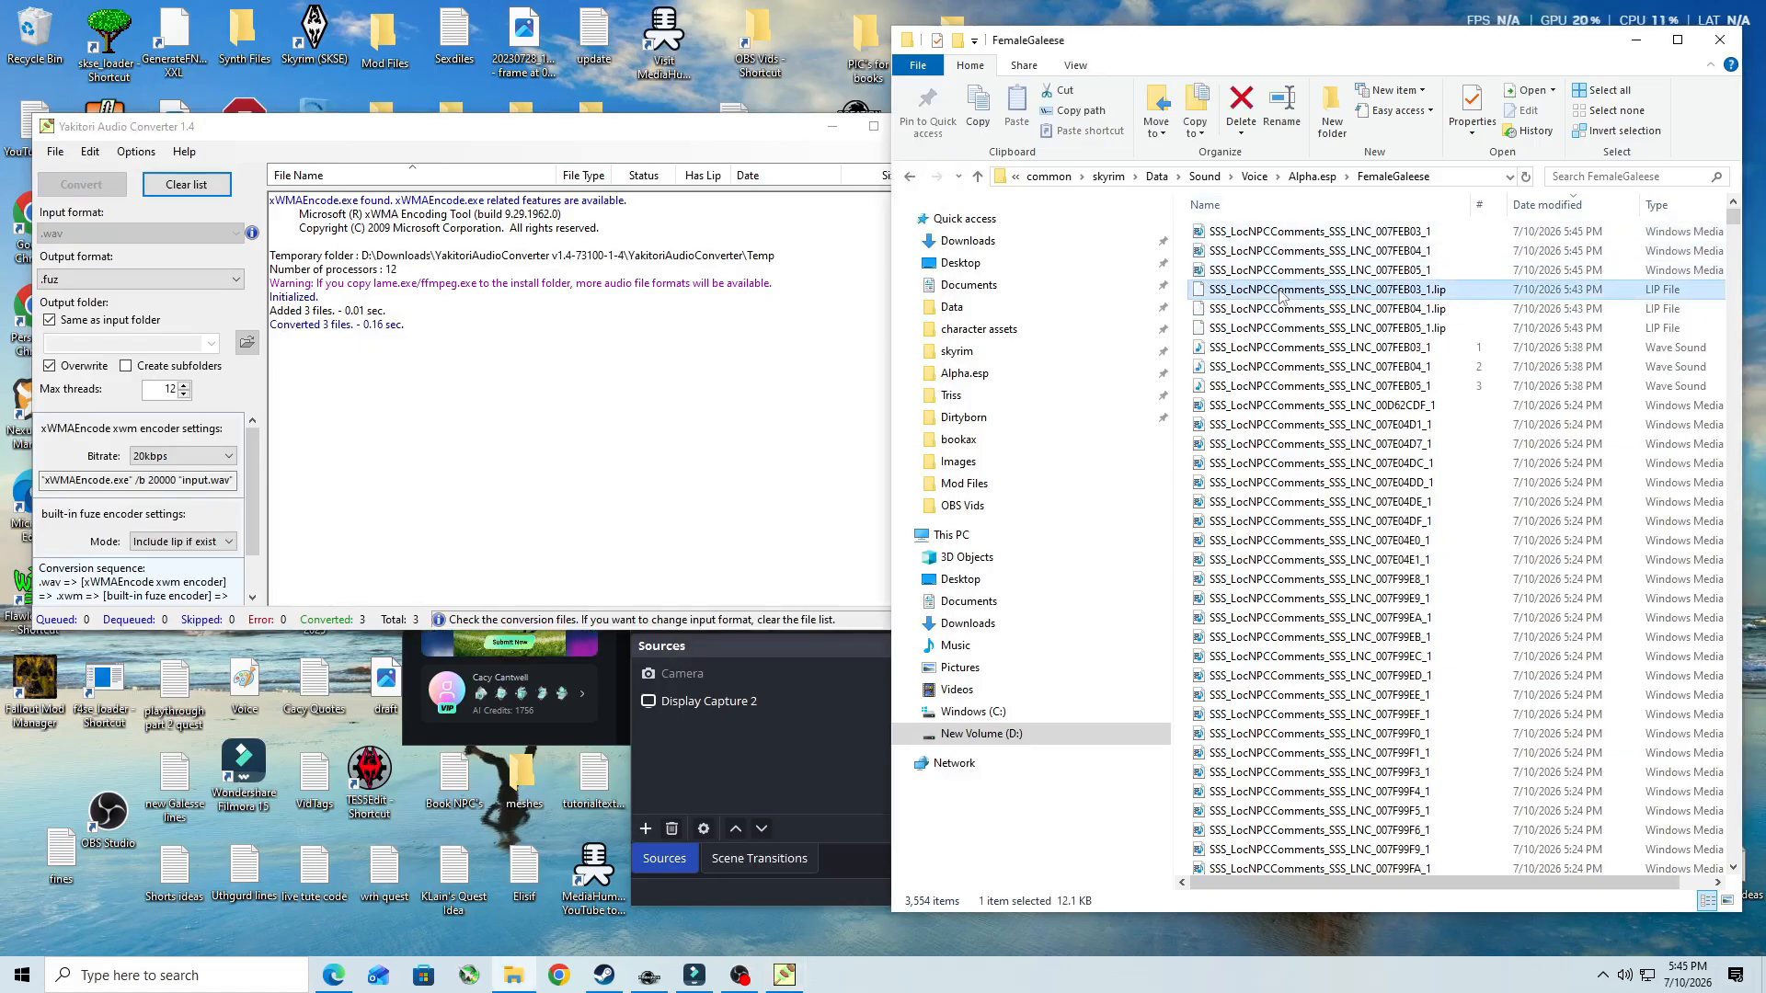
left_click(1310, 391, "shift")
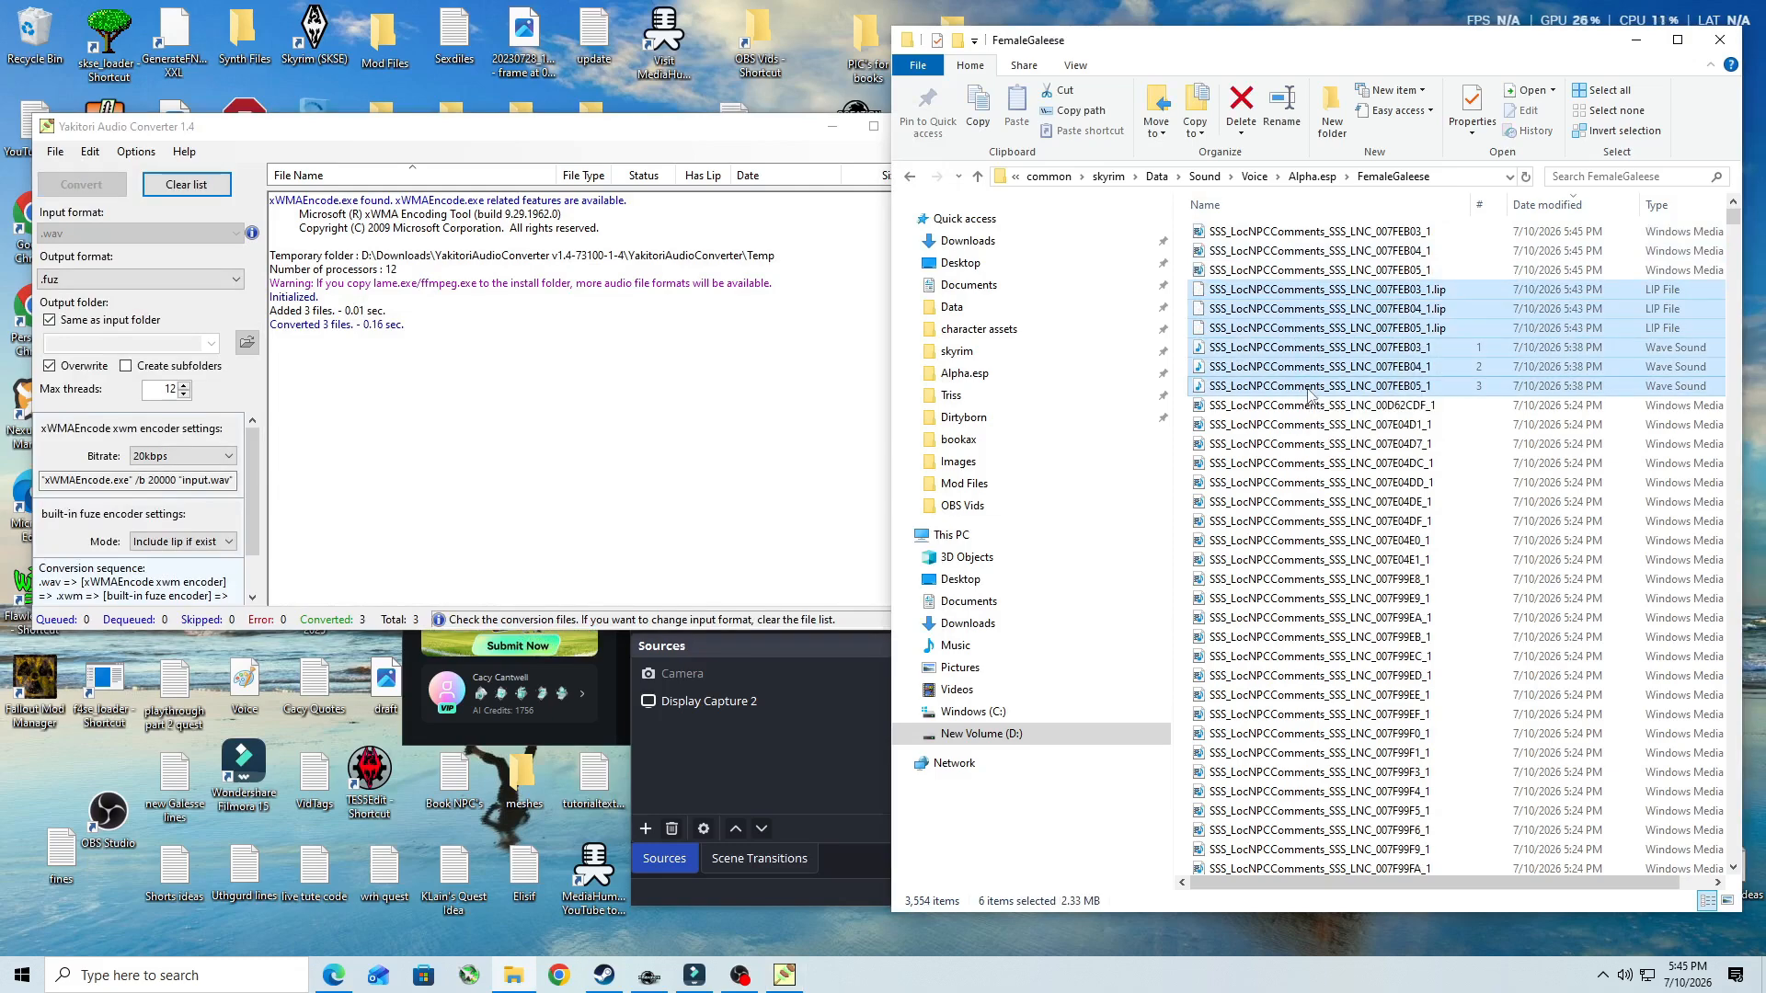
key("Delete")
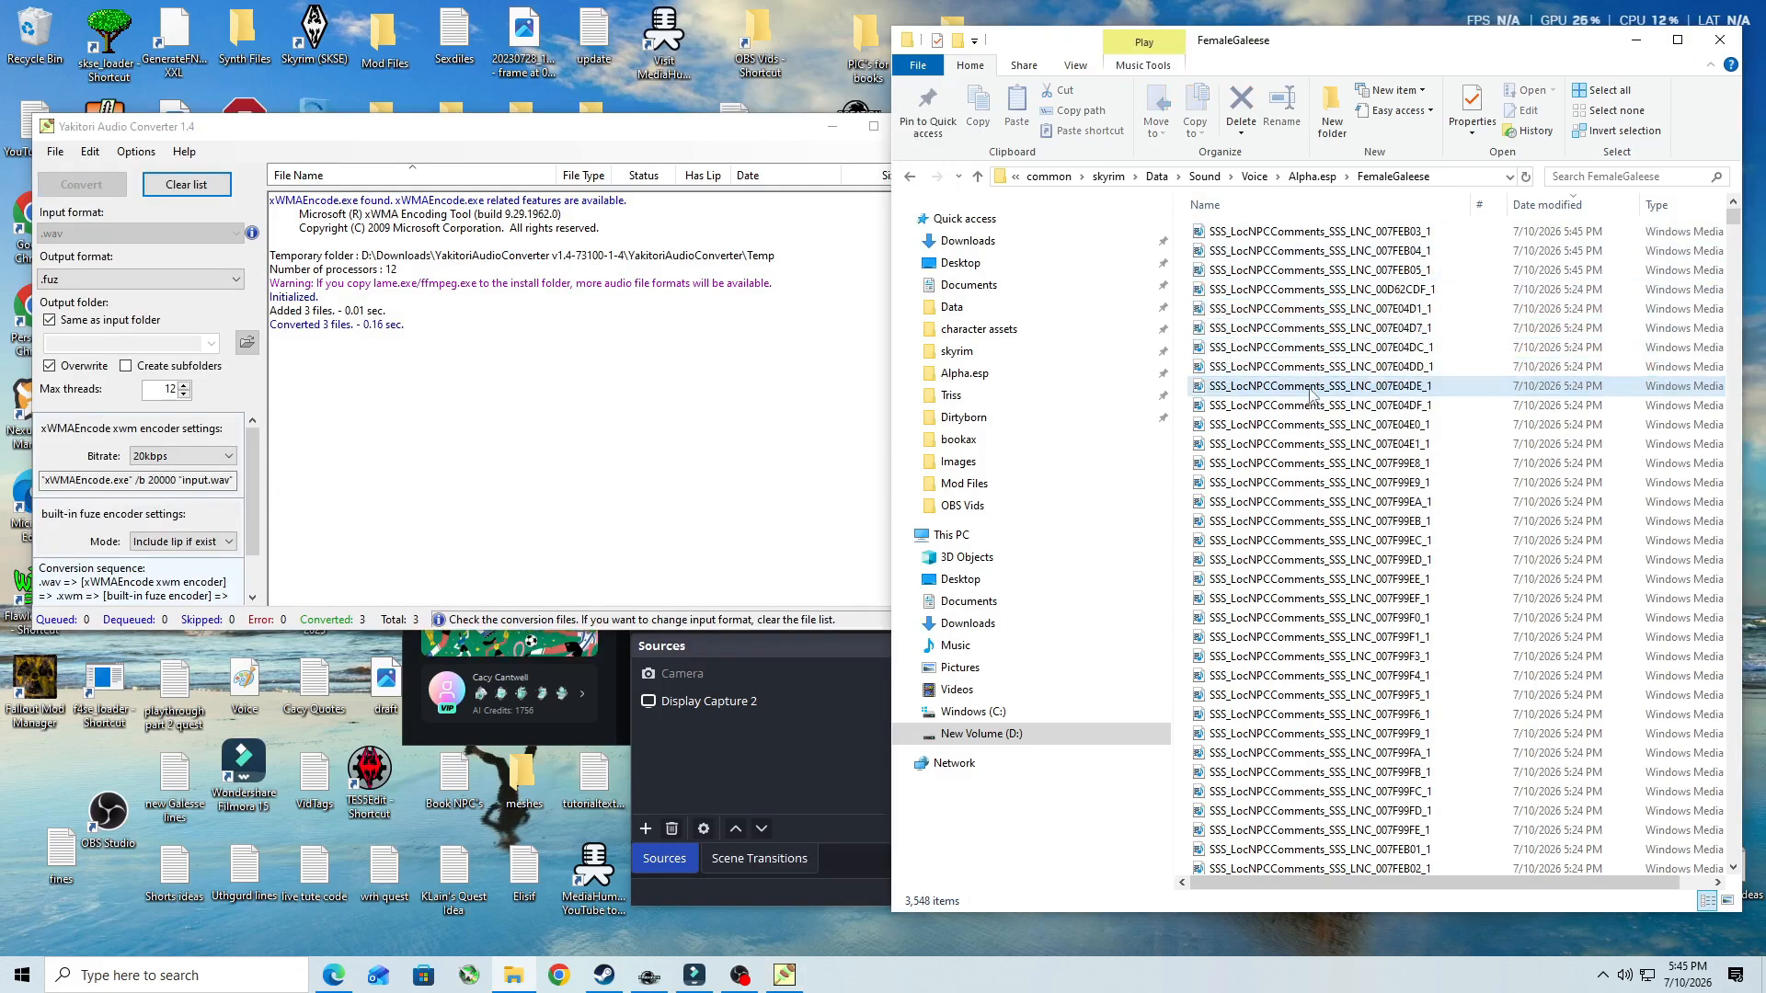
left_click(797, 130)
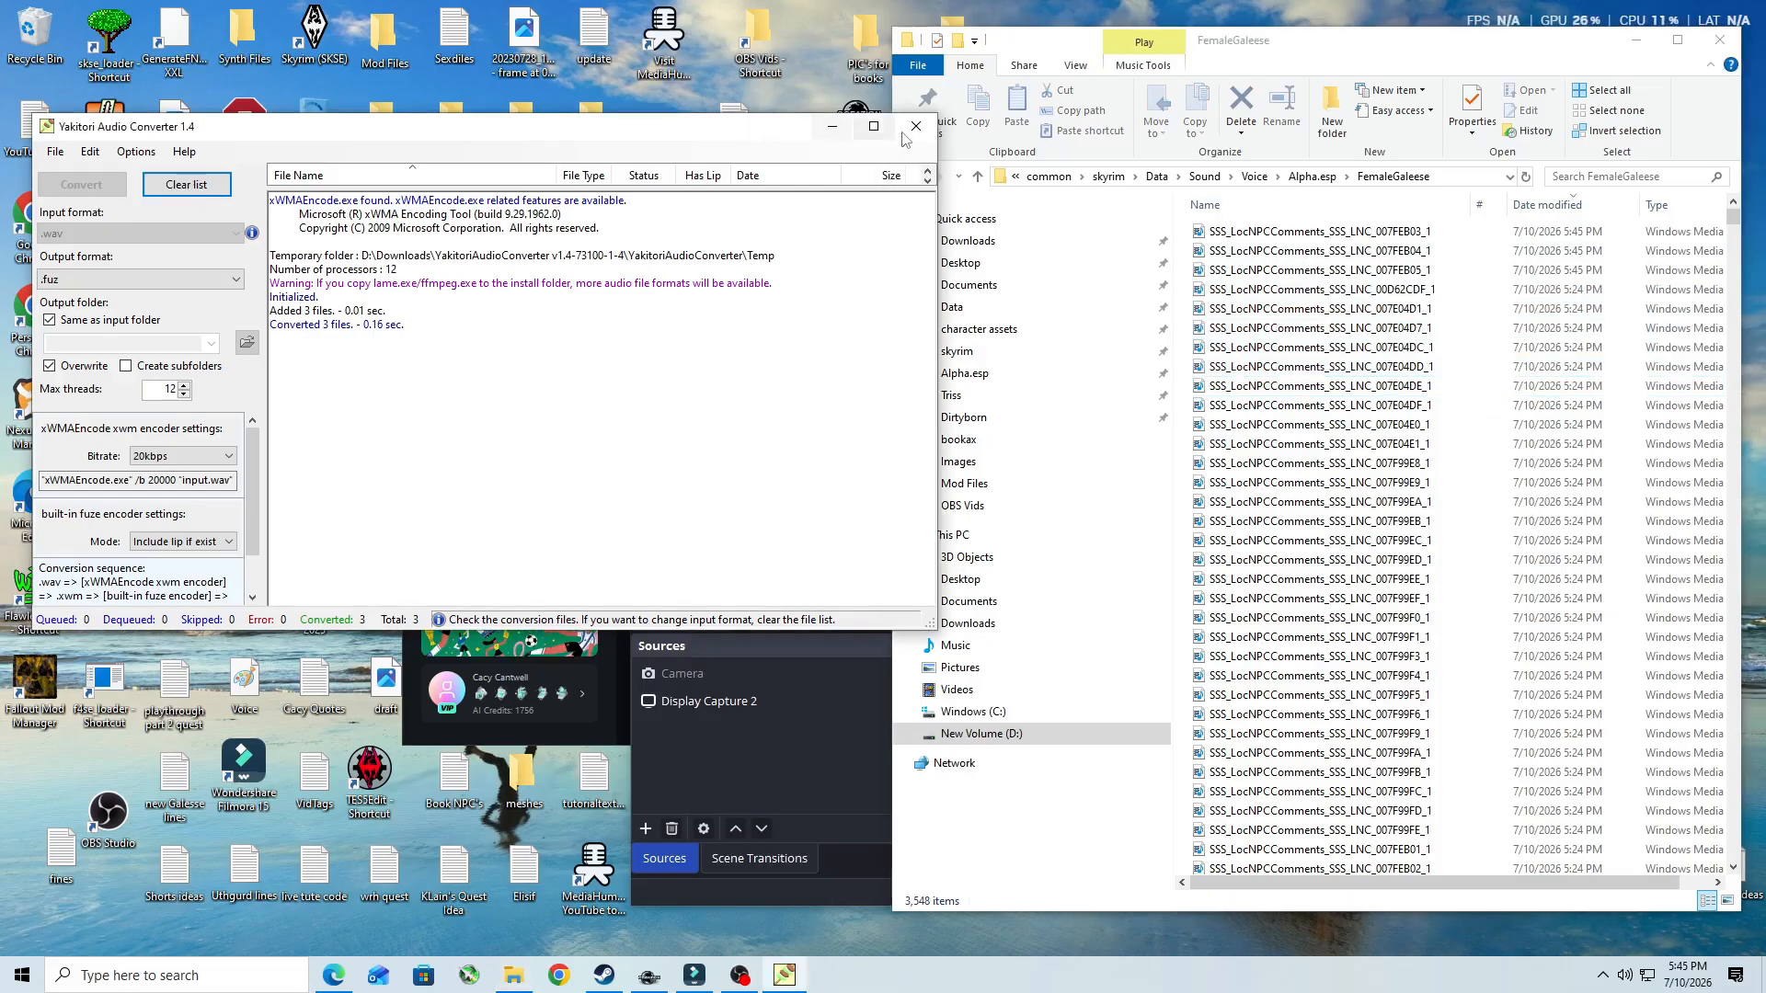
left_click(915, 129)
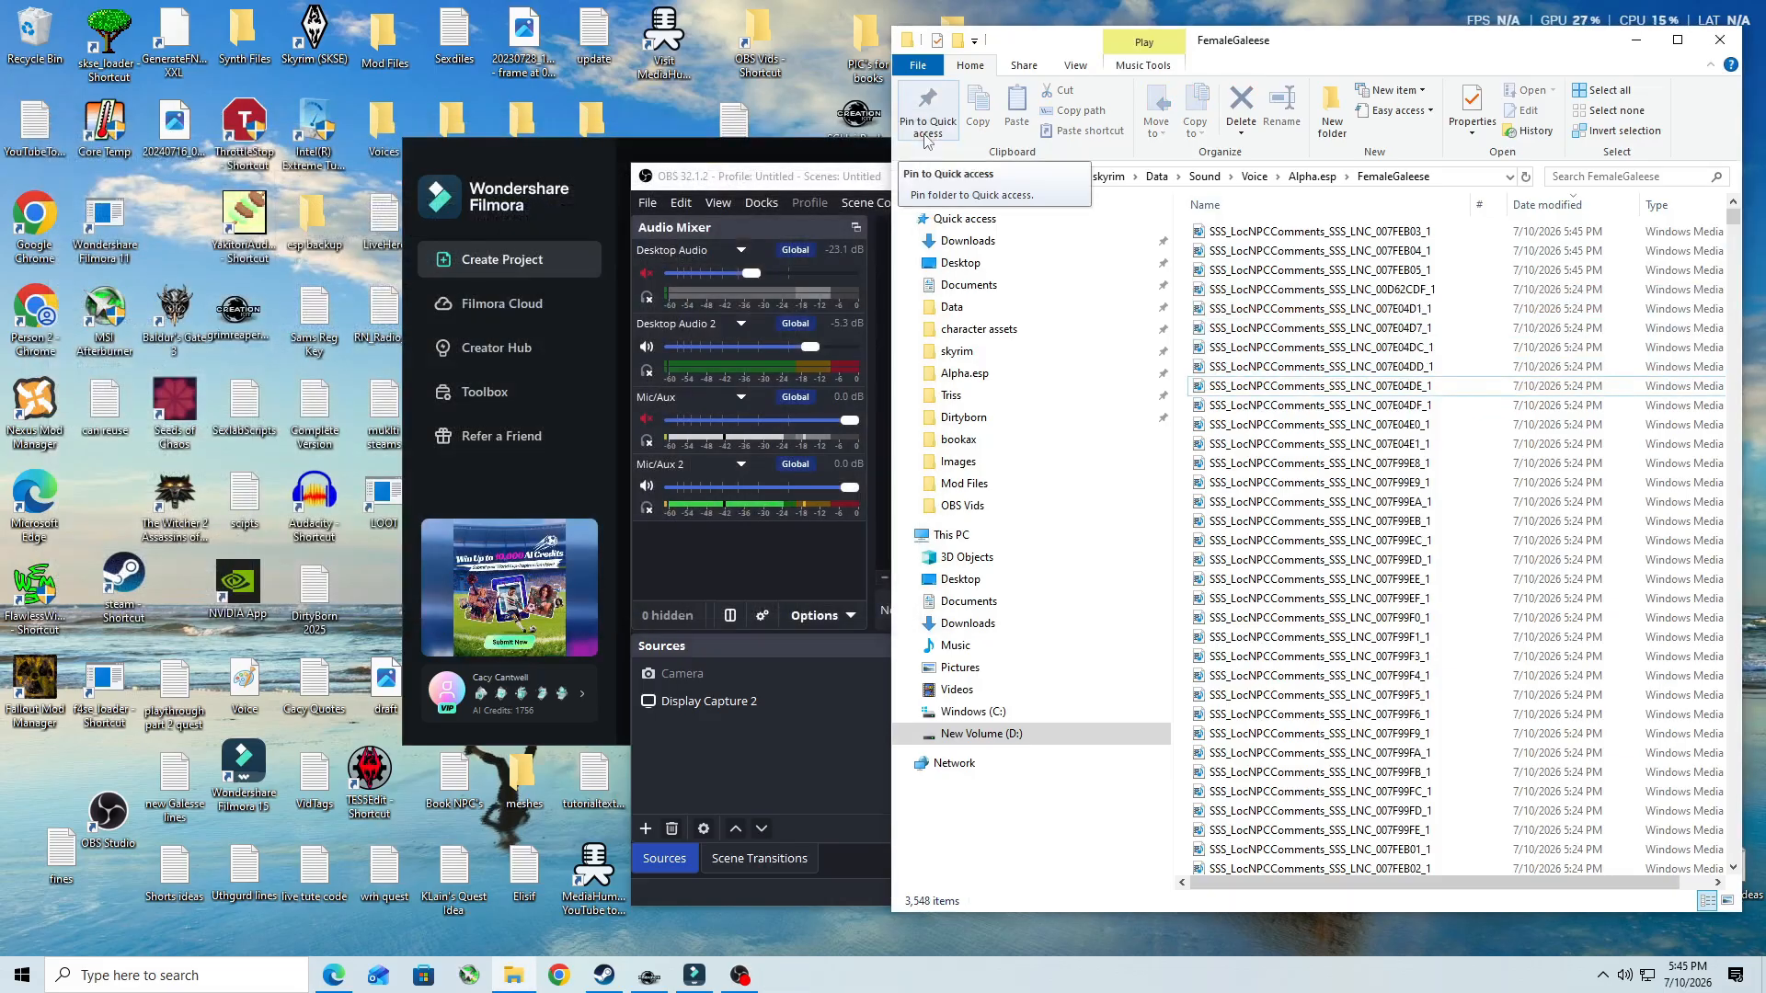